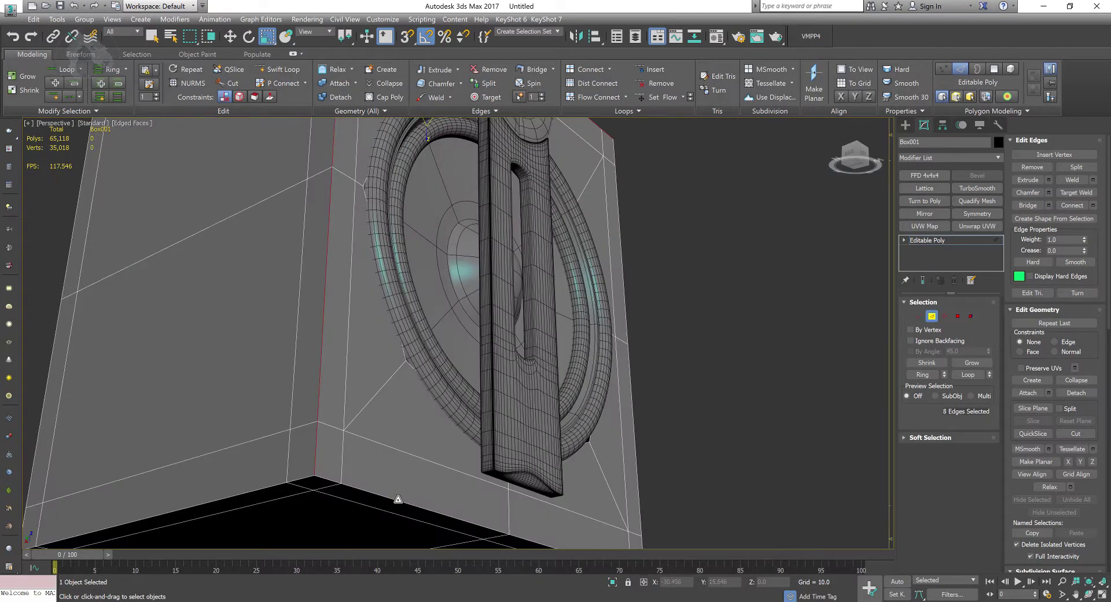
Add the remaining border edges of the speaker box's front face to the edge selection
double_click(398, 499, "ctrl")
double_click(814, 405, "ctrl")
middle_click_drag(613, 124, 310, 178)
middle_click_drag(310, 179, 367, 288)
Chamfer the selected border edges around the speaker box's front face
right_click(368, 288)
left_click(251, 355)
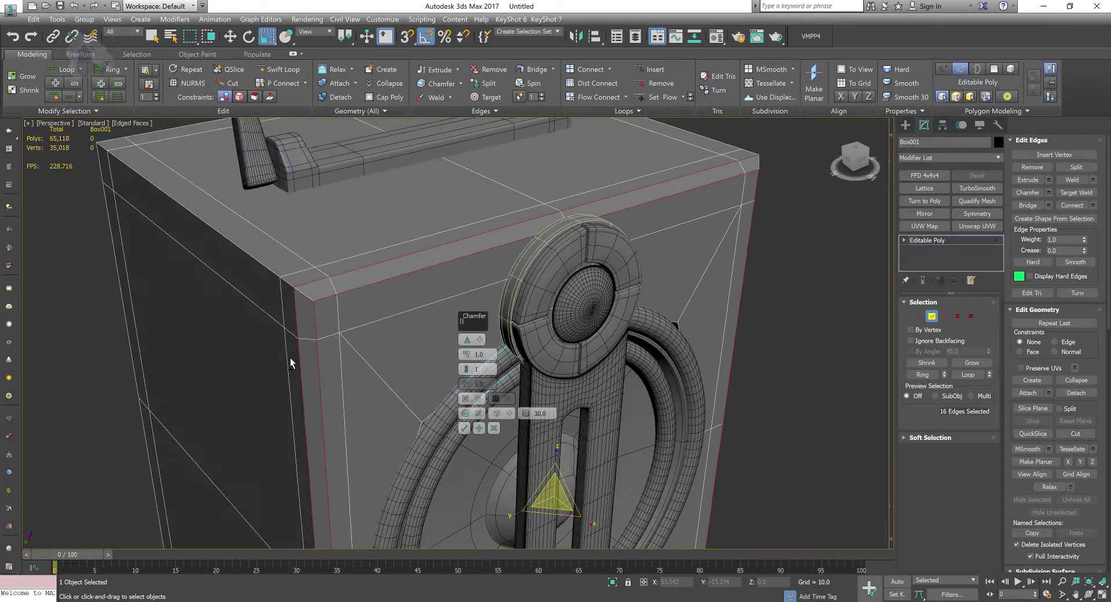
left_click_drag(466, 352, 466, 360)
left_click(463, 428)
middle_click_drag(463, 428, 866, 254, "alt")
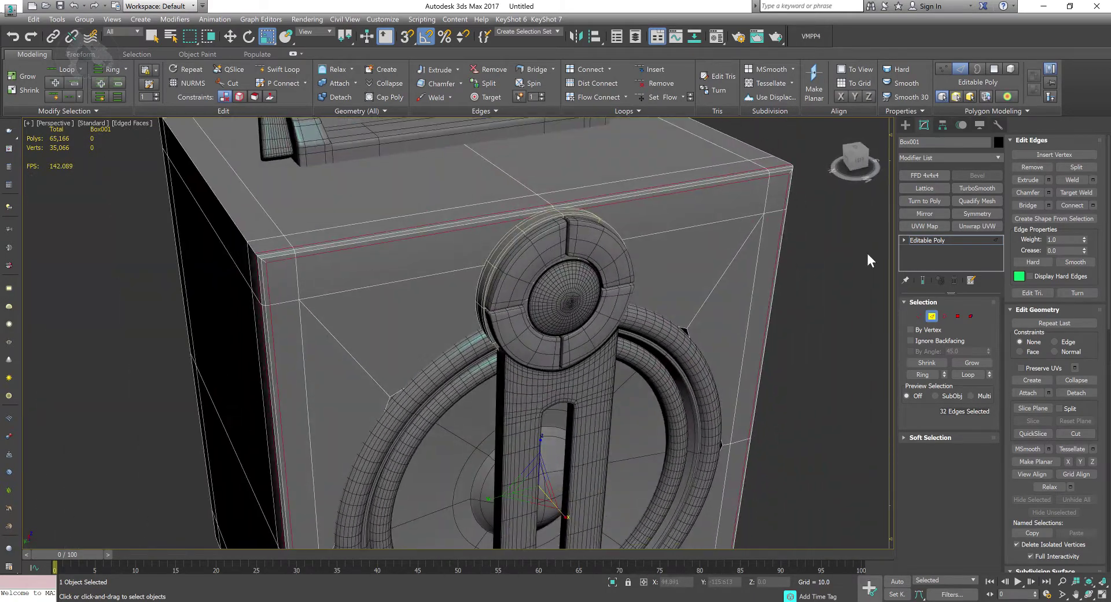
Apply TurboSmooth to the box and inspect the smoothed front edges without the wireframe
left_click(975, 188)
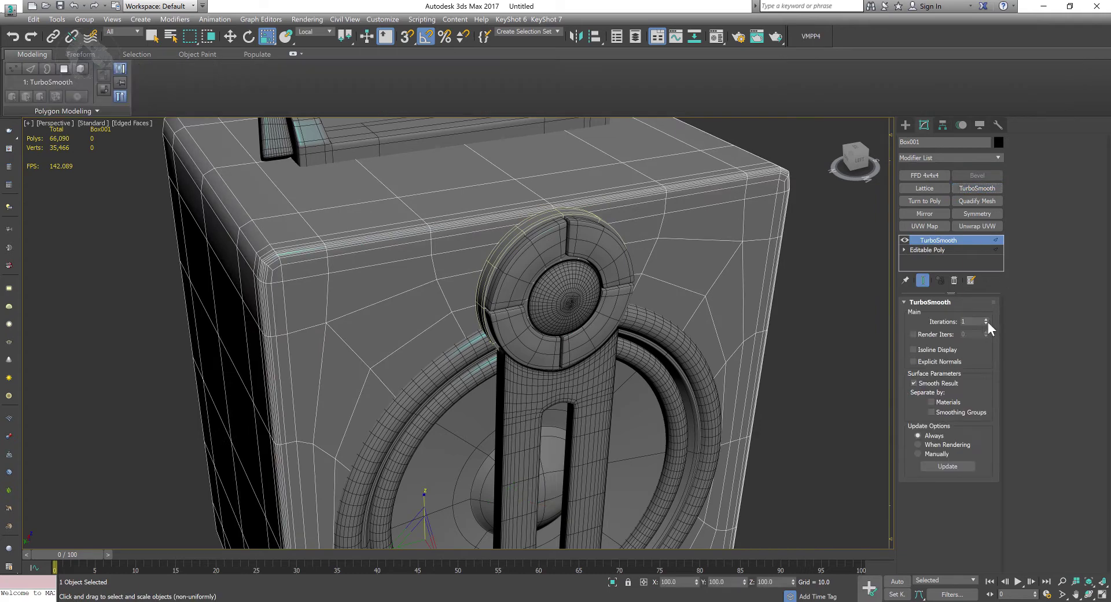
key("F4")
scroll(752, 336, "down", 5)
middle_click_drag(721, 325, 627, 296, "alt")
scroll(640, 325, "up", 5)
key("F3")
key("F4")
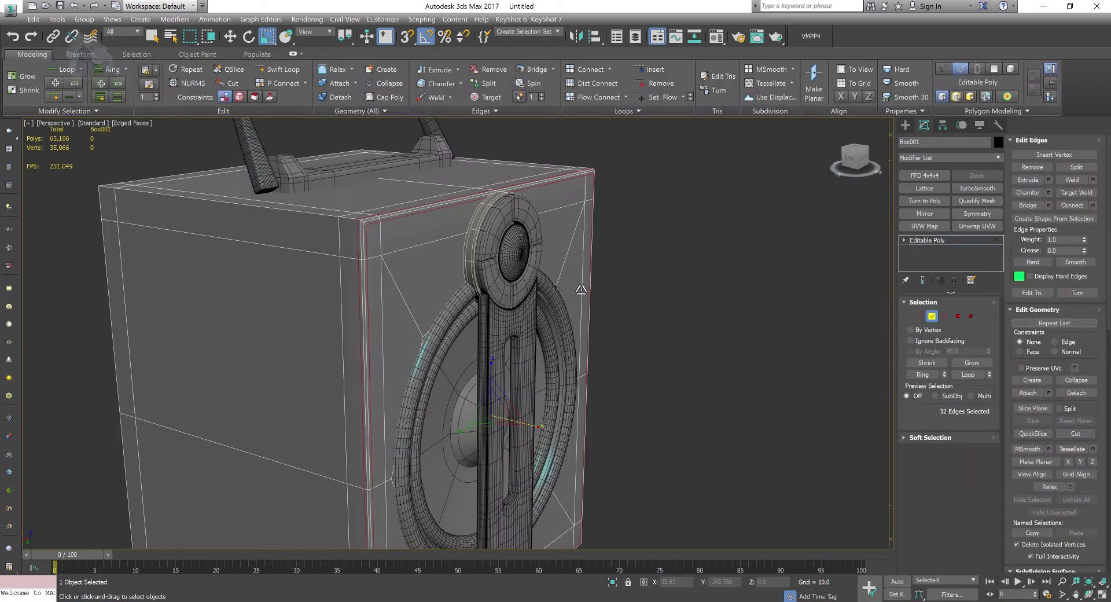
Undo the chamfer on the box's front border edges
scroll(399, 244, "up", 4)
middle_click_drag(399, 244, 465, 287)
key("ctrl+z")
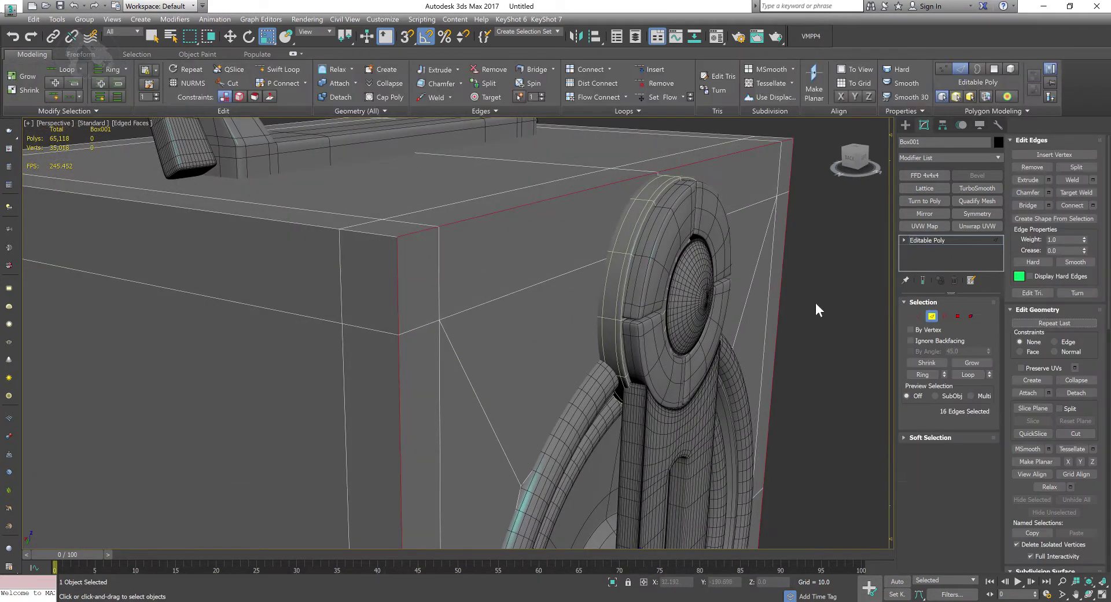
Chamfer the box's front border edges by 0.615 with a single connecting segment
right_click(502, 217)
left_click(386, 285)
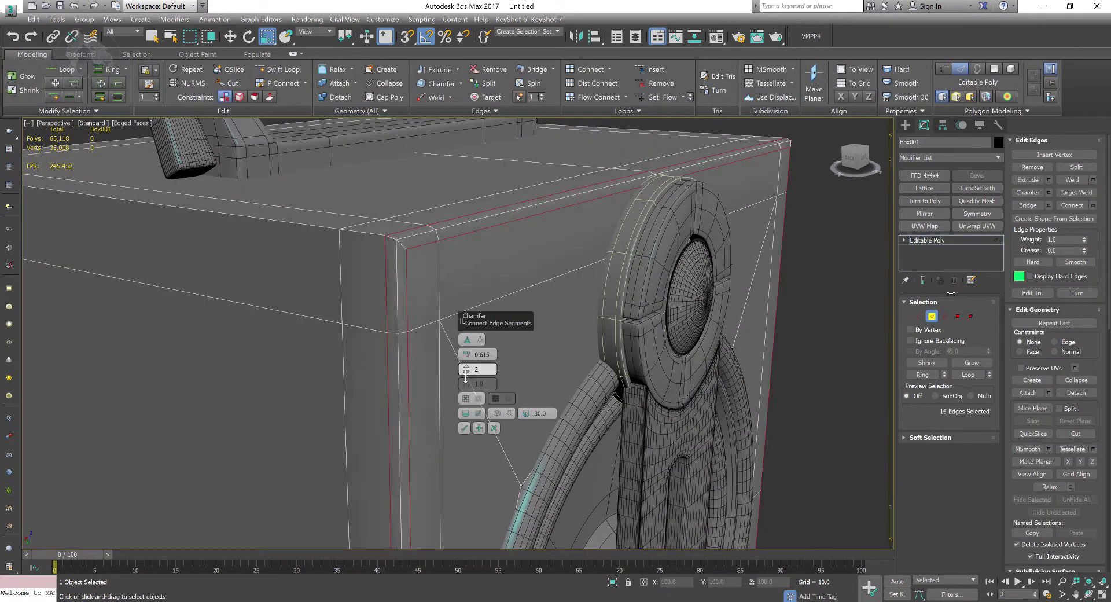
left_click(463, 427)
middle_click_drag(464, 426, 514, 375, "alt")
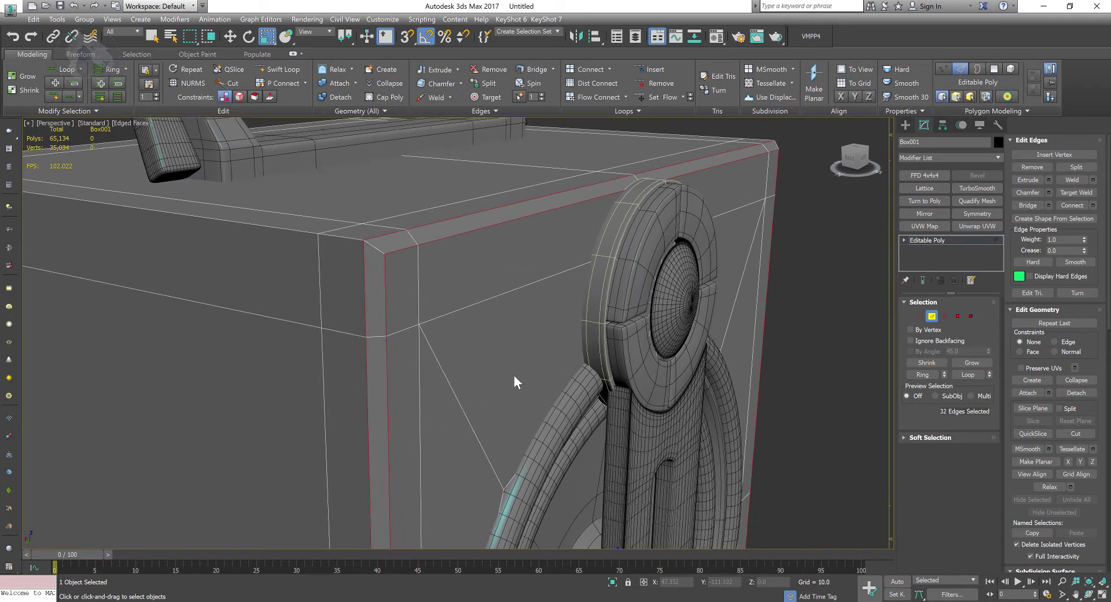
Apply TurboSmooth to the box, raise its iterations by one and inspect the rounded edges in plain shading
left_click(975, 189)
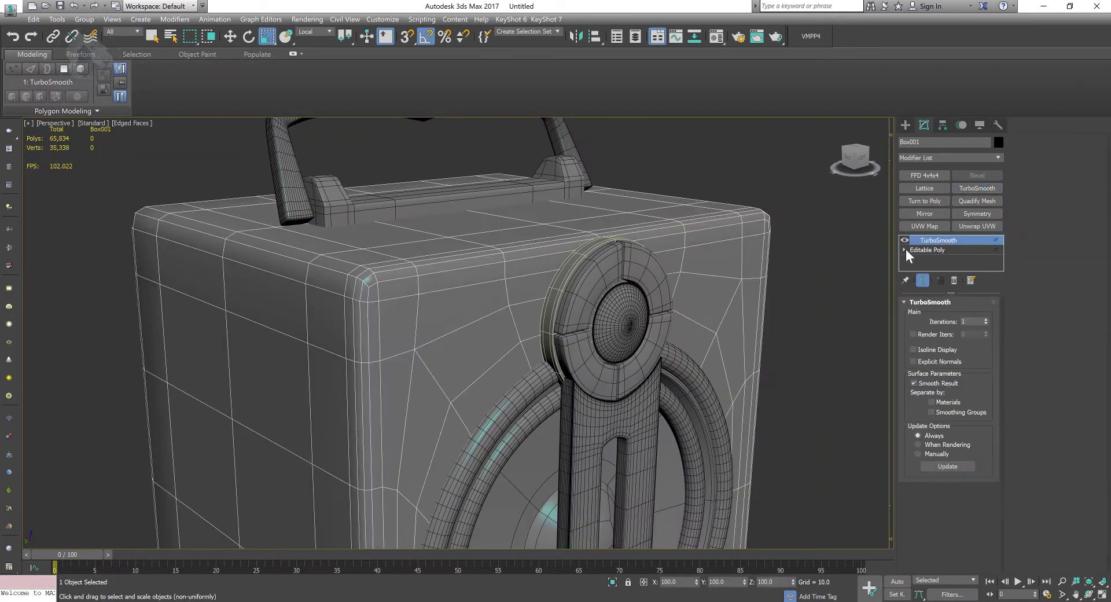
left_click(985, 319)
mouse_move(533, 315)
middle_mouse_down("alt")
mouse_move(620, 341)
mouse_move(538, 311)
middle_mouse_up("alt")
key("F4")
scroll(597, 337, "down", 3)
scroll(620, 341, "up", 3)
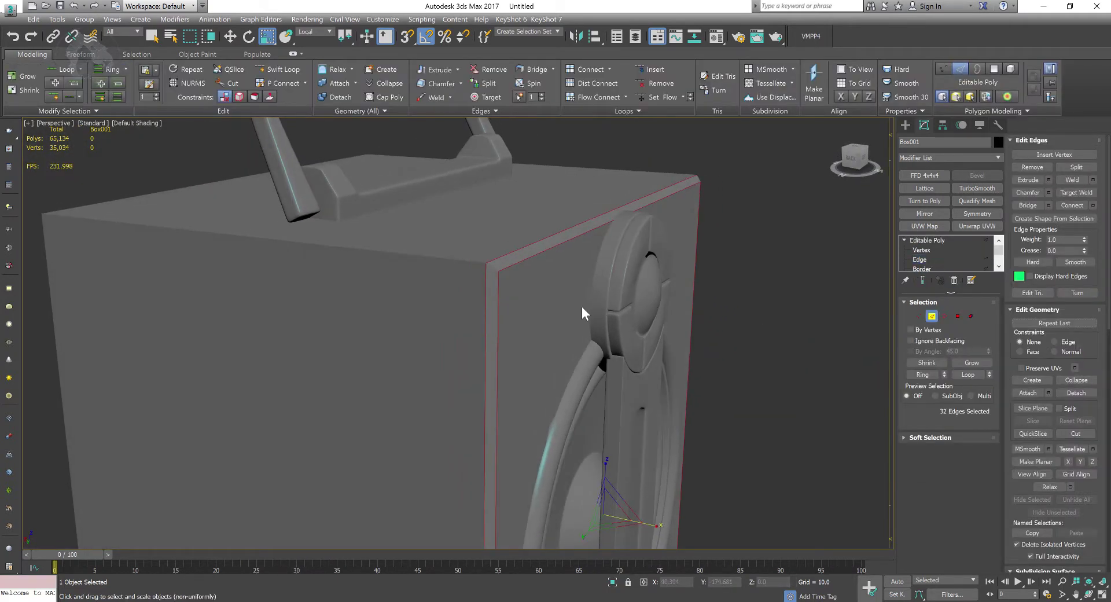
Undo the TurboSmooth and the 0.615 chamfer, and show the edged faces again
key("ctrl+z")
key("ctrl+z")
key("ctrl+z")
middle_click_drag(580, 312, 567, 309, "alt")
key("F4")
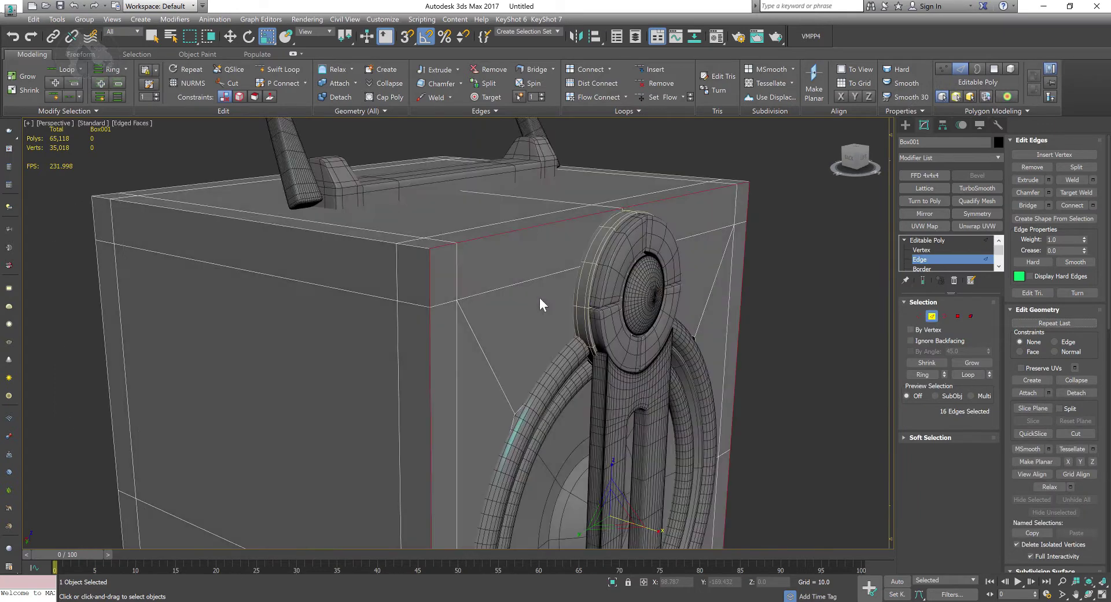
Chamfer the box's front border edges by 1.551 with 1 segment
right_click(468, 261)
left_click(352, 328)
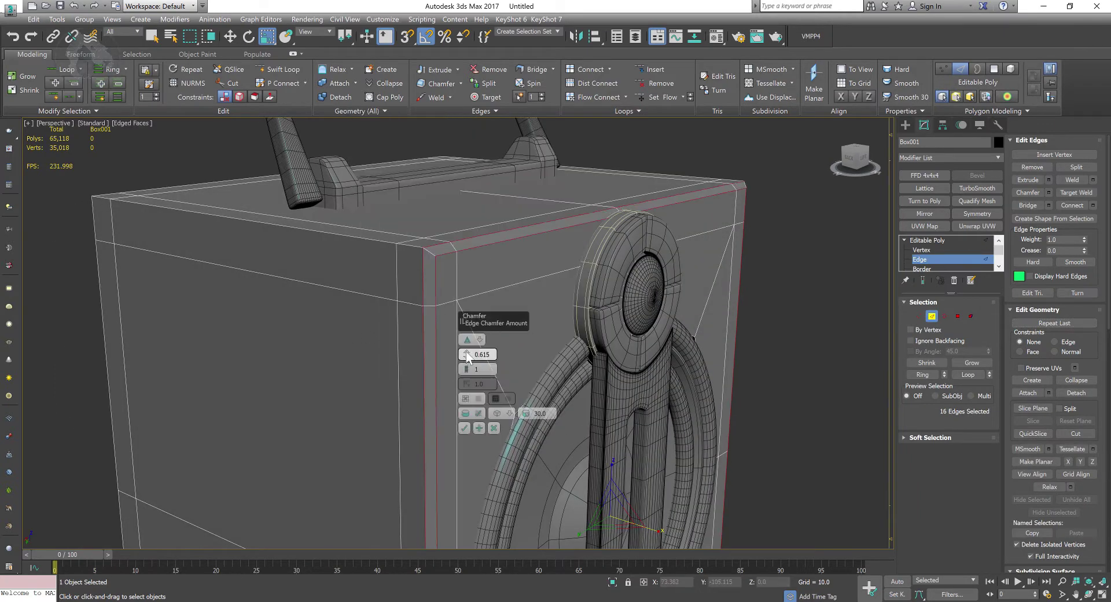
left_click_drag(468, 357, 467, 345)
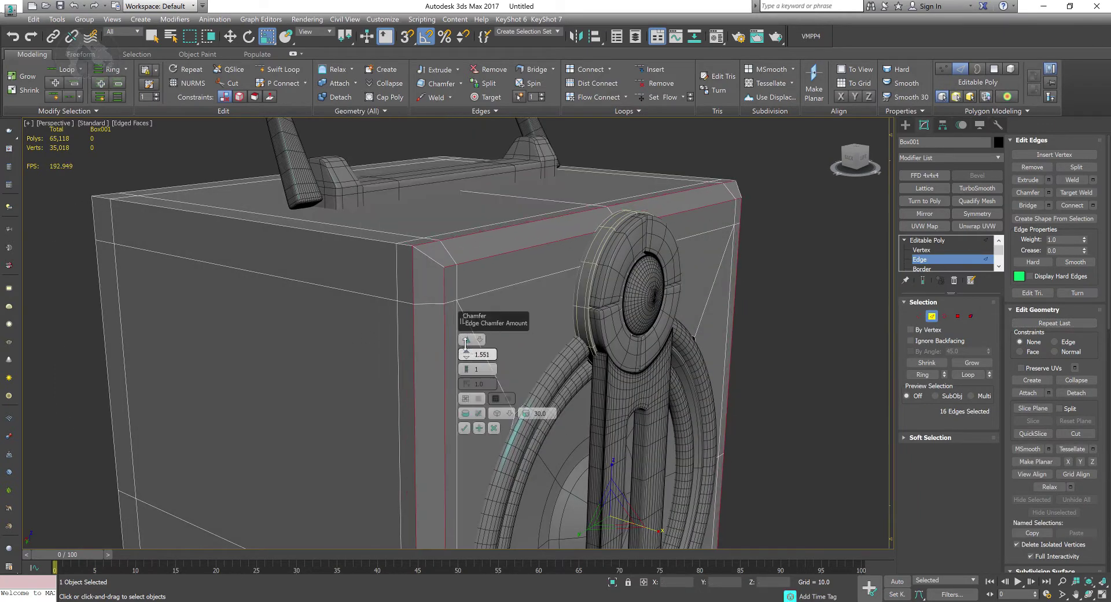
left_click(464, 428)
Insert two Swift Loop support edges on the front chamfer, one close to its inner border and one close to its outer border
scroll(463, 302, "up", 2)
left_click(271, 69)
scroll(504, 328, "up", 1)
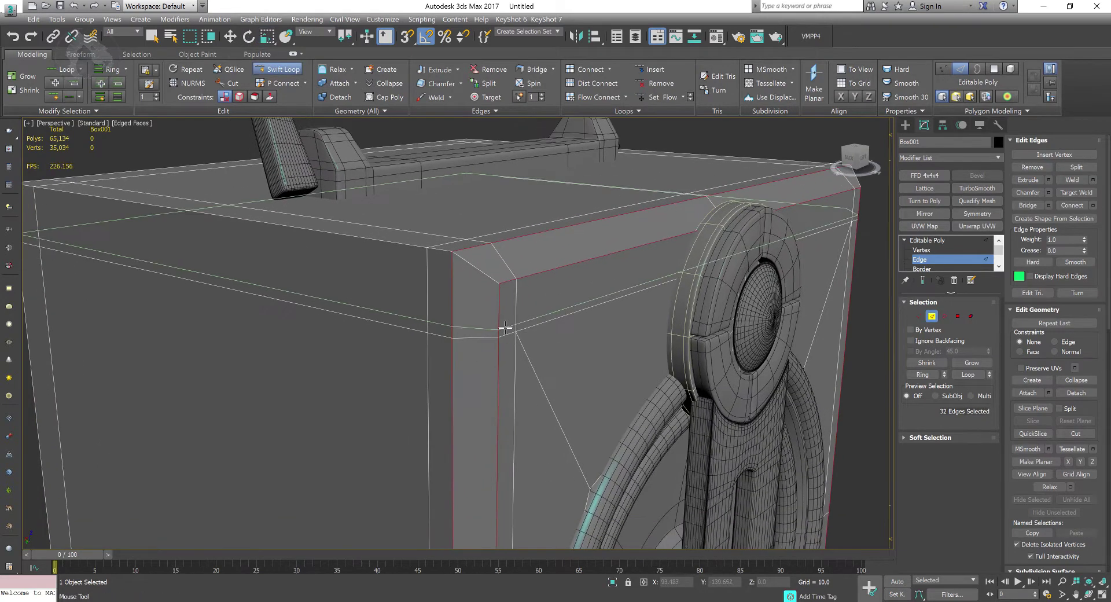
scroll(505, 327, "up", 2)
left_click(489, 258)
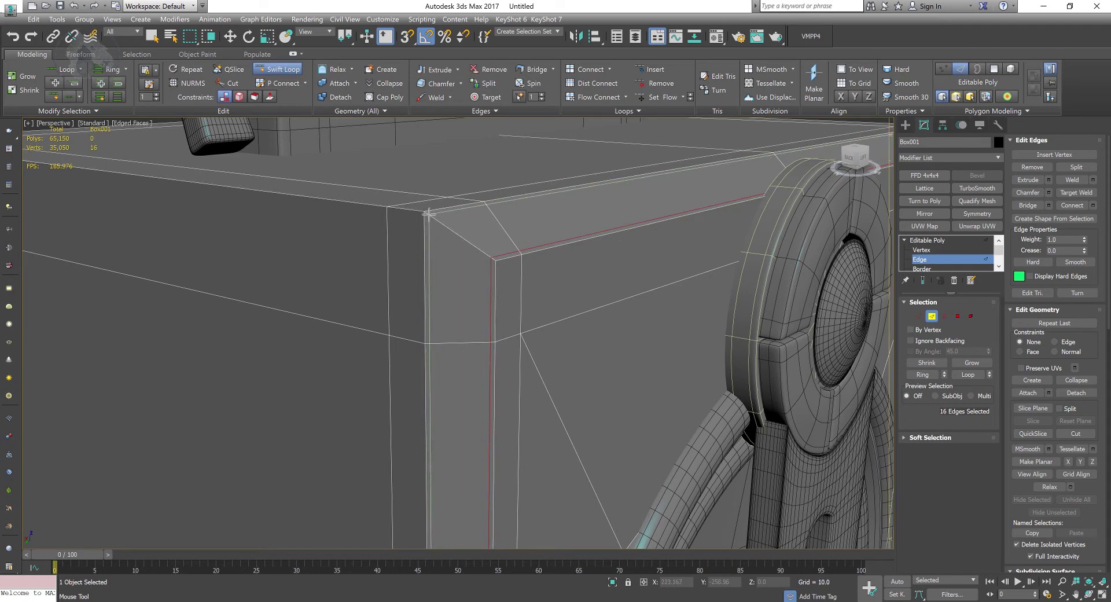
left_click(428, 213)
middle_click_drag(572, 355, 528, 346, "alt")
middle_click_drag(370, 285, 404, 290, "alt")
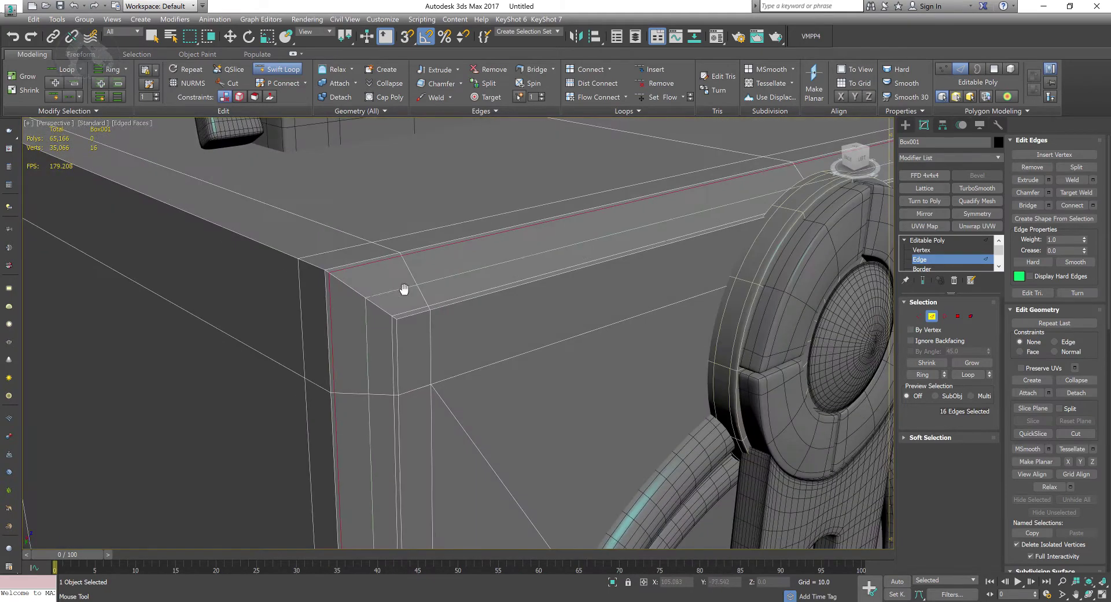
Leave edge editing and apply TurboSmooth with 2 iterations to the box
scroll(404, 289, "down", 3)
middle_click_drag(515, 317, 481, 313, "alt")
left_click(932, 315)
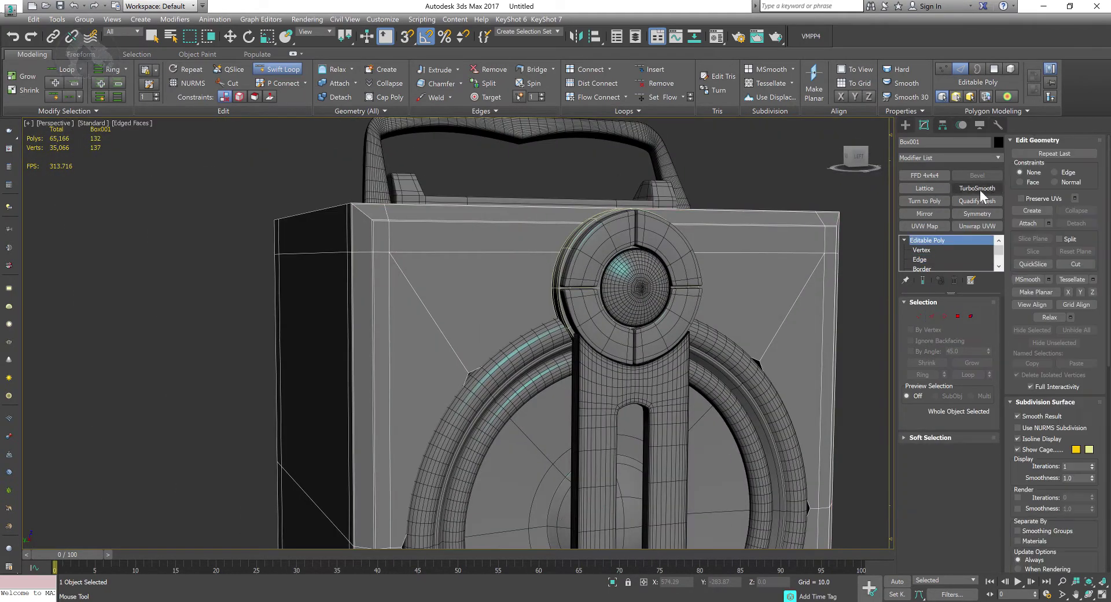
left_click(977, 189)
middle_click_drag(771, 318, 580, 286, "alt")
middle_click_drag(642, 253, 612, 266)
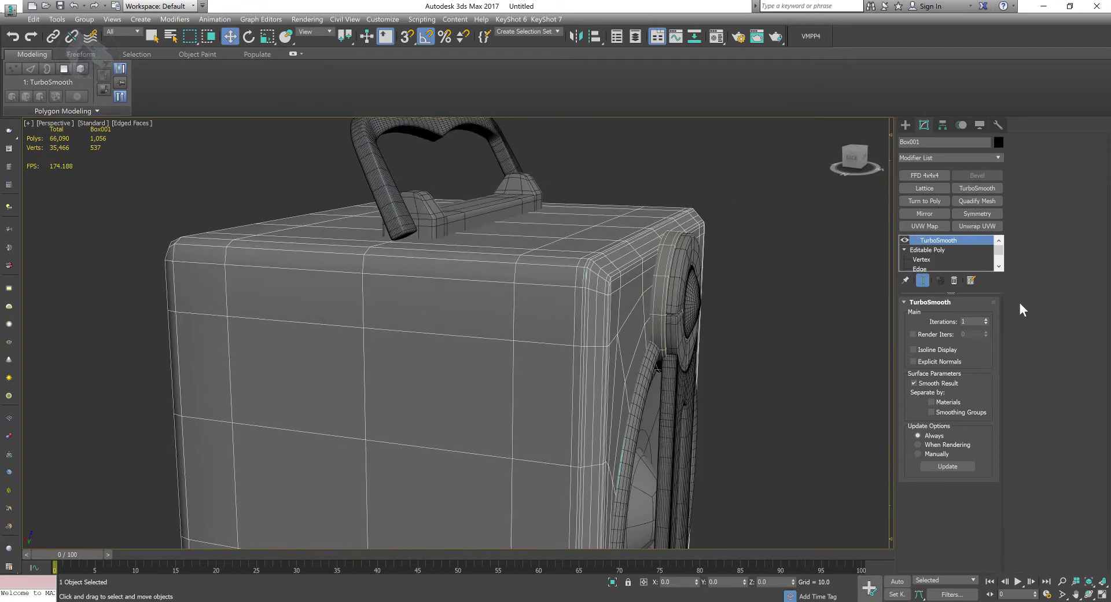
left_click(985, 319)
Inspect the smoothed chamfer in plain shading, then remove the TurboSmooth and show the edged faces again
key("F4")
scroll(730, 298, "down", 3)
middle_click_drag(805, 308, 702, 305, "alt")
scroll(613, 324, "up", 5)
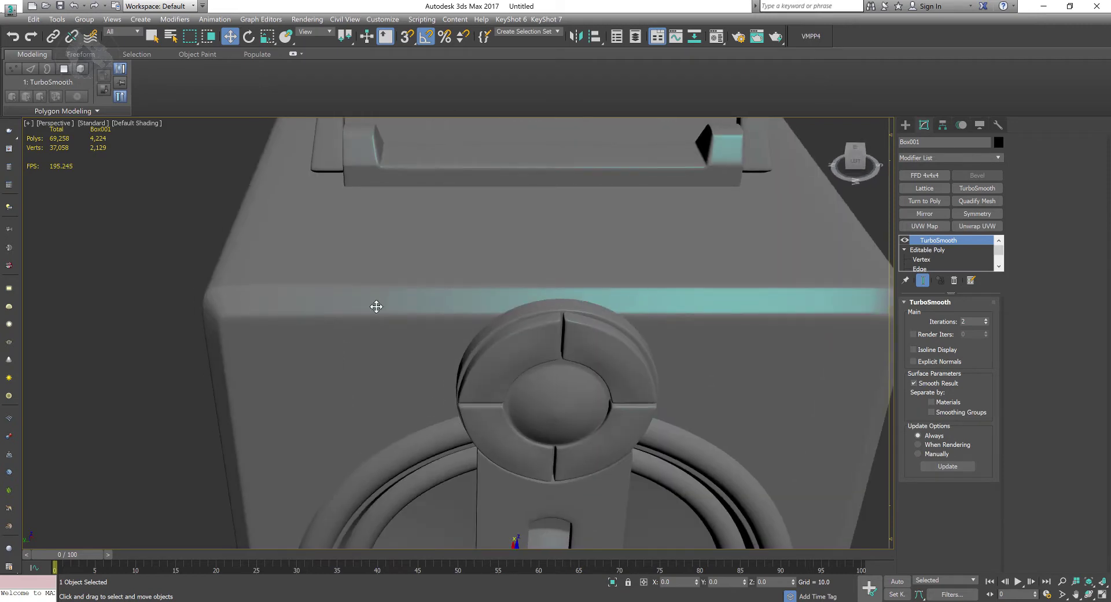
key("F3")
key("F3")
key("F4")
middle_click_drag(370, 304, 407, 290)
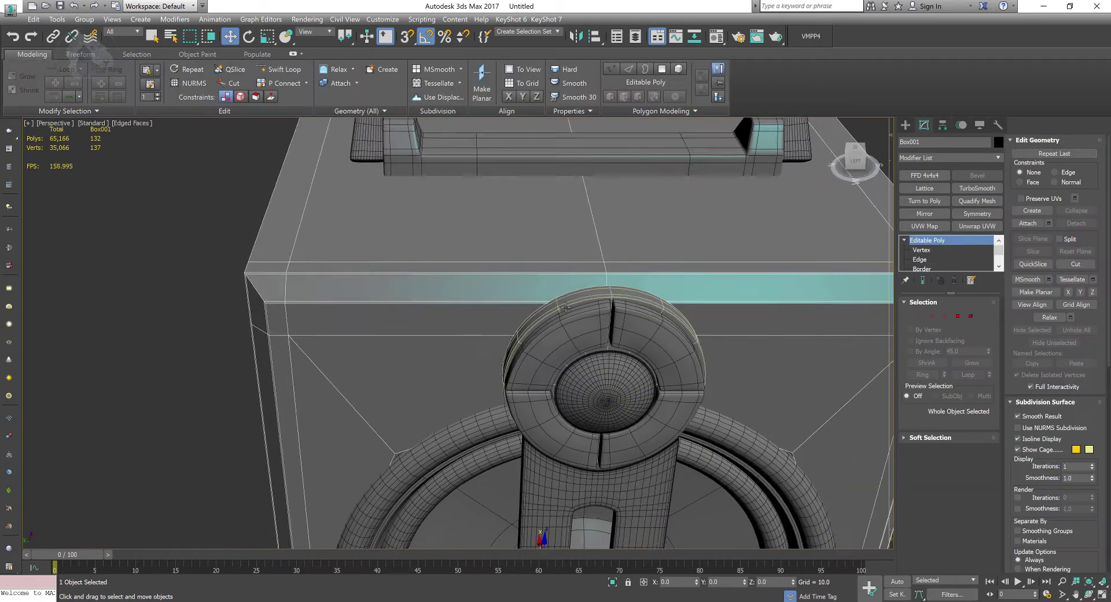
Switch to polygon editing and select the long chamfer polygon above the front face, beside the round emblem
scroll(408, 289, "up", 3)
left_click(956, 316)
left_click(522, 300)
Inset the selected chamfer polygon by 0.339
right_click(490, 273)
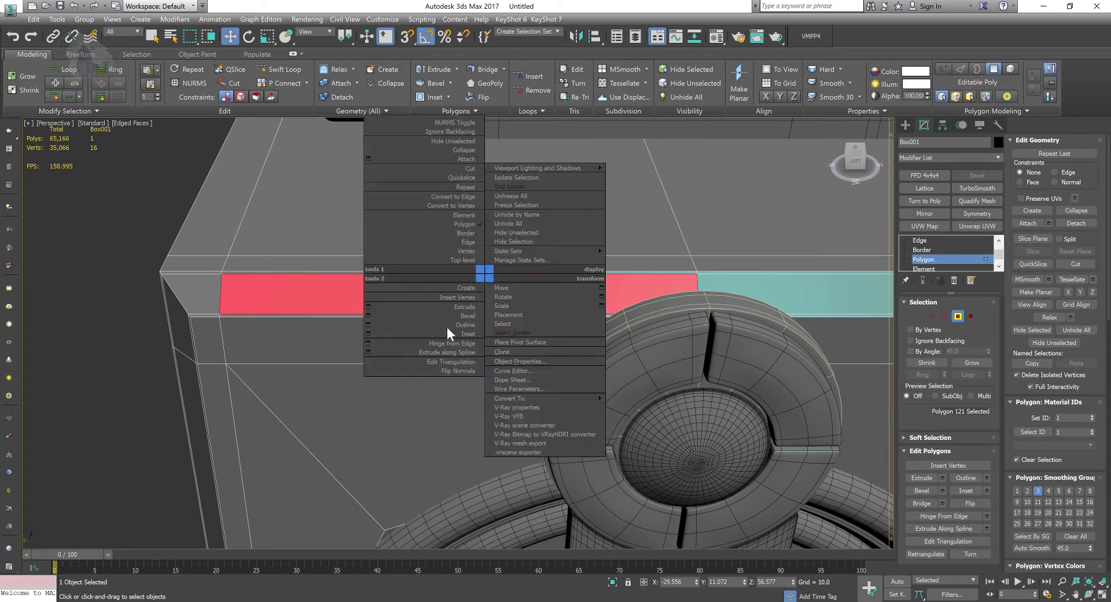
left_click(367, 325)
middle_click_drag(368, 335, 441, 361, "alt")
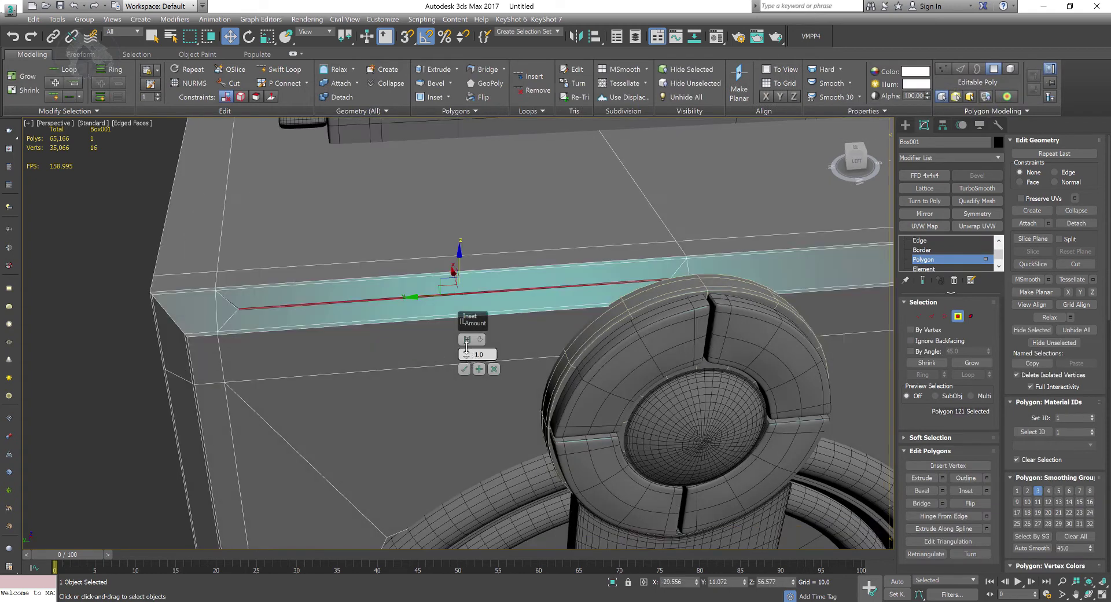
left_click_drag(466, 346, 468, 352)
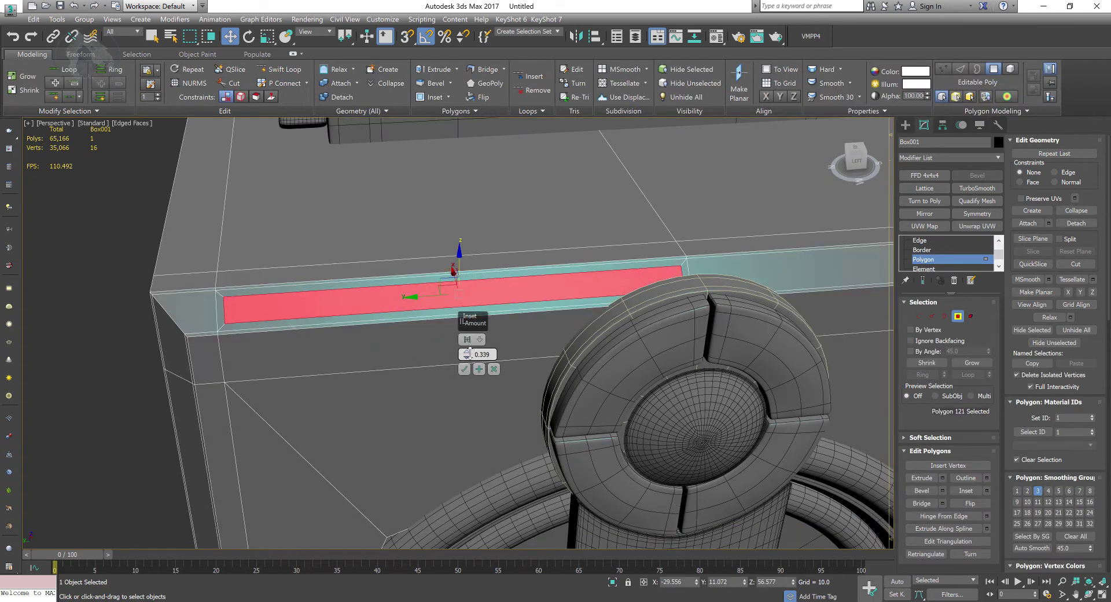
left_click(255, 307)
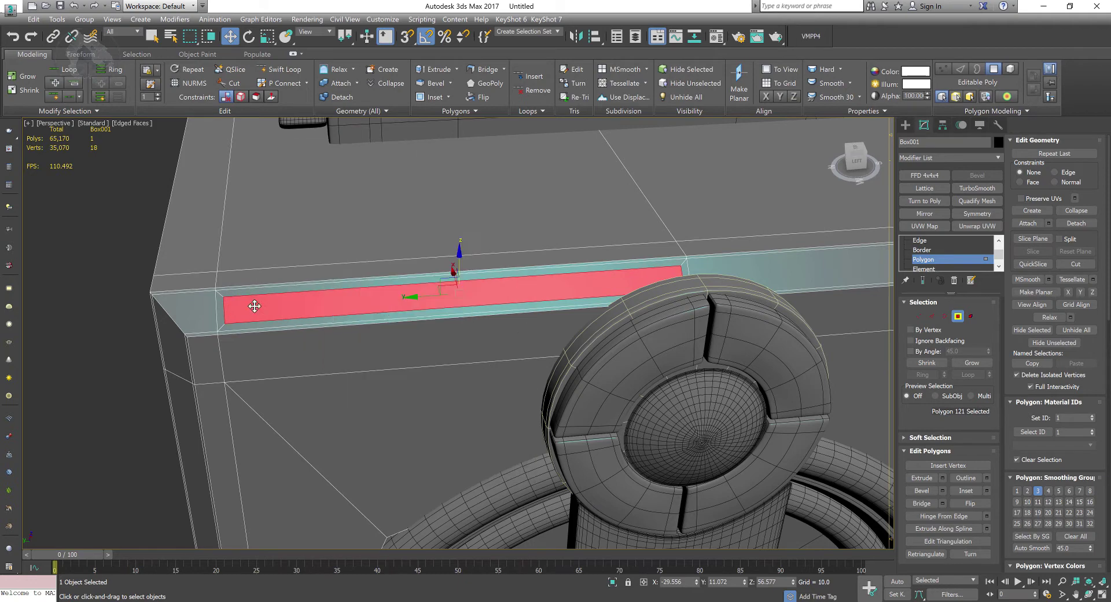
Inset the inner chamfer polygon a second time by a small amount
middle_click_drag(255, 307, 419, 315, "alt")
right_click(461, 312)
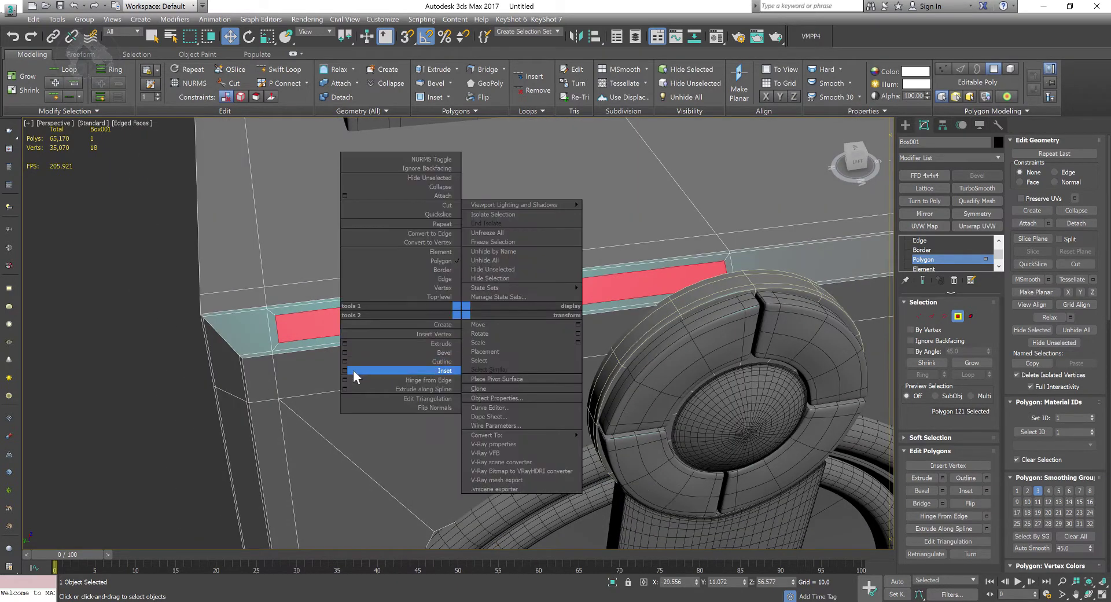
left_click(354, 374)
left_click_drag(464, 353, 464, 354)
Shorten the inset polygon along the chamfer and move it toward the box's corner
key("r")
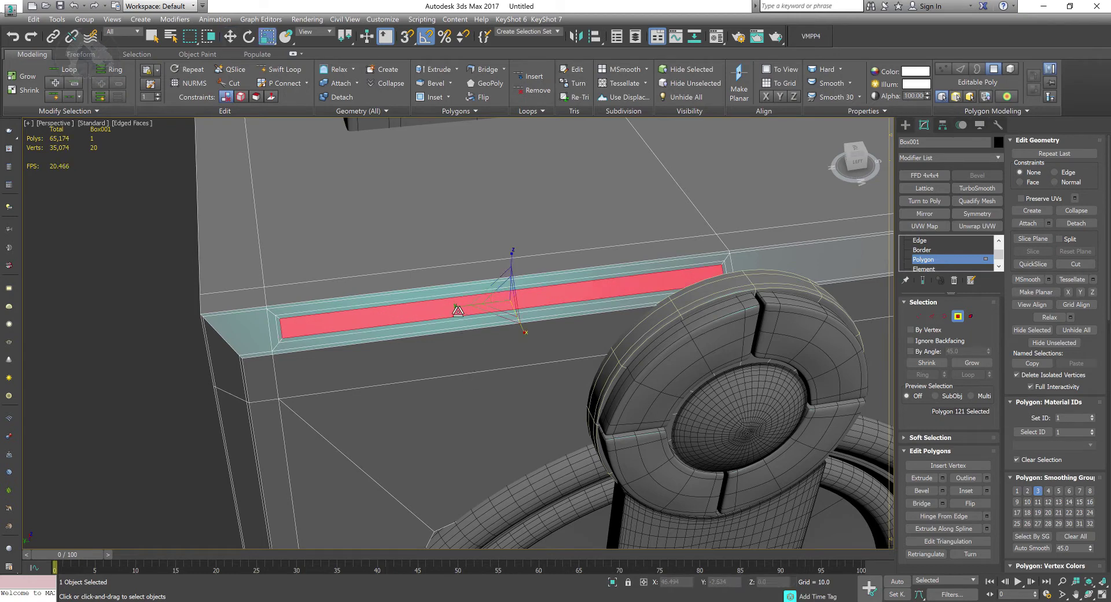
key("w")
left_click_drag(520, 302, 324, 323)
middle_click_drag(349, 327, 404, 322)
scroll(400, 326, "up", 4)
scroll(399, 325, "down", 2)
Inset the shortened chamfer polygon once more
right_click(413, 309)
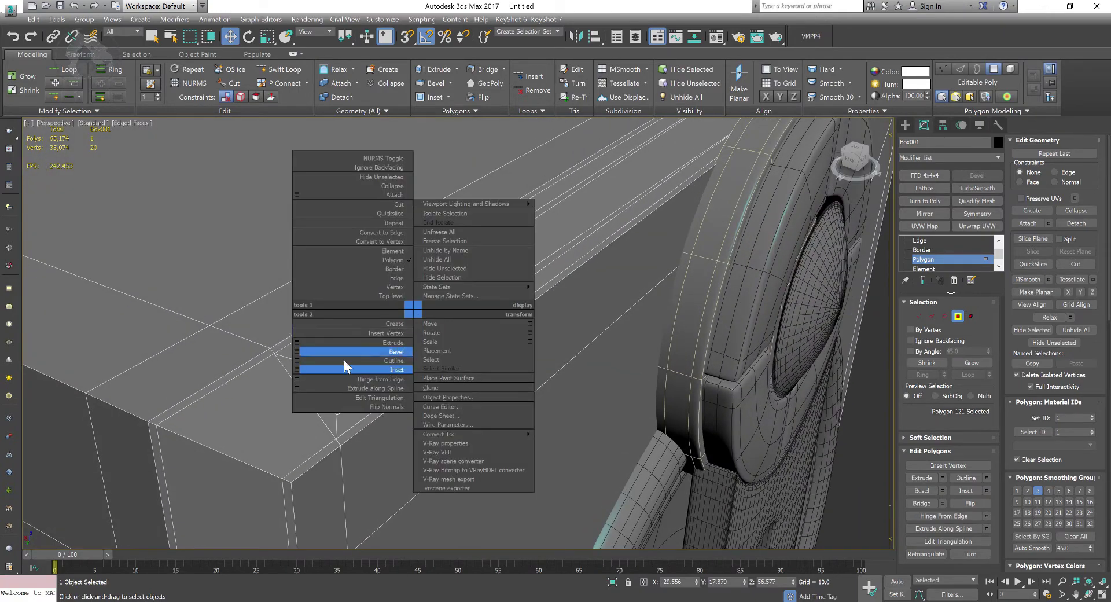
left_click(297, 369)
left_click_drag(467, 354, 467, 345)
left_click(464, 369)
middle_click_drag(466, 369, 435, 357, "alt")
Undo the insets, scaling and move made on the chamfer polygon
key("ctrl+z")
key("ctrl+z")
key("ctrl+z")
key("ctrl+z")
key("ctrl+z")
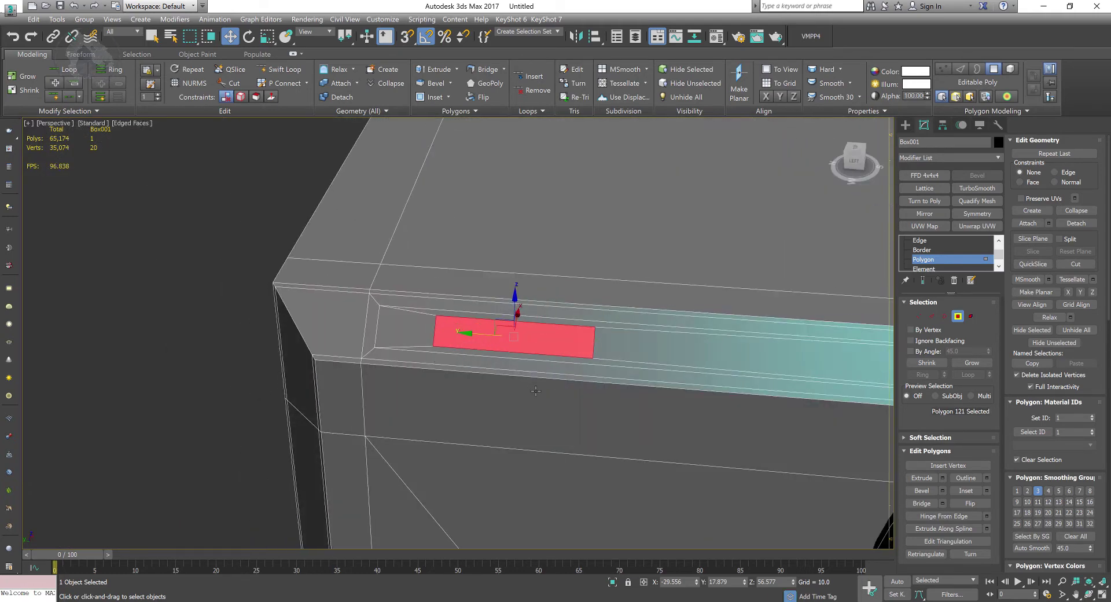
Use Swift Loop to add two loops across the chamfer near the corner and two lengthwise loops along it
middle_click_drag(555, 371, 498, 342)
scroll(520, 371, "down", 3)
scroll(538, 359, "up", 2)
left_click(278, 69)
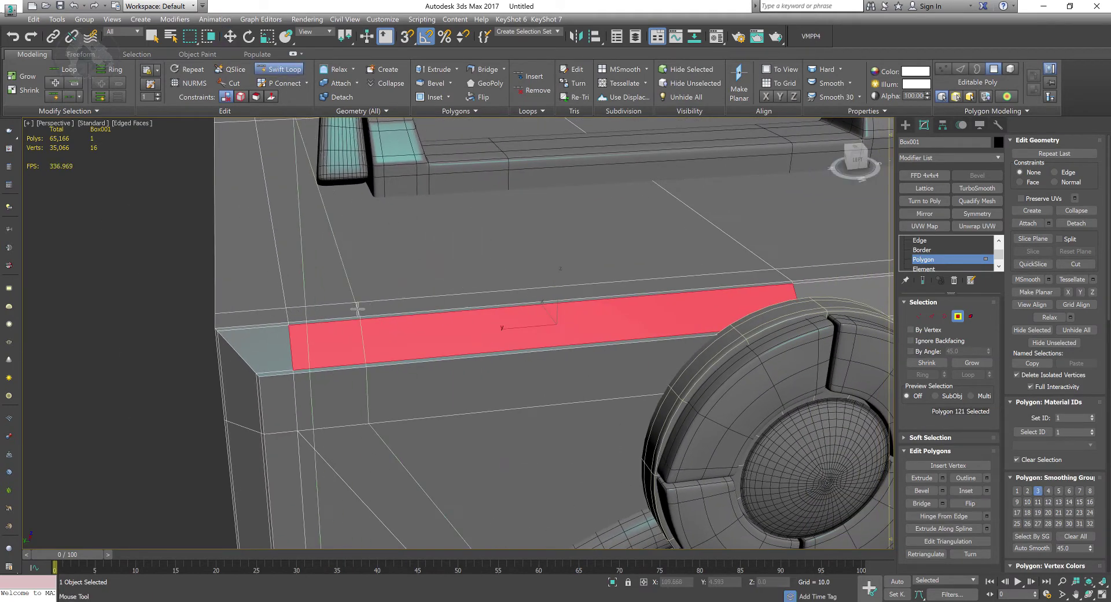
left_click(383, 316)
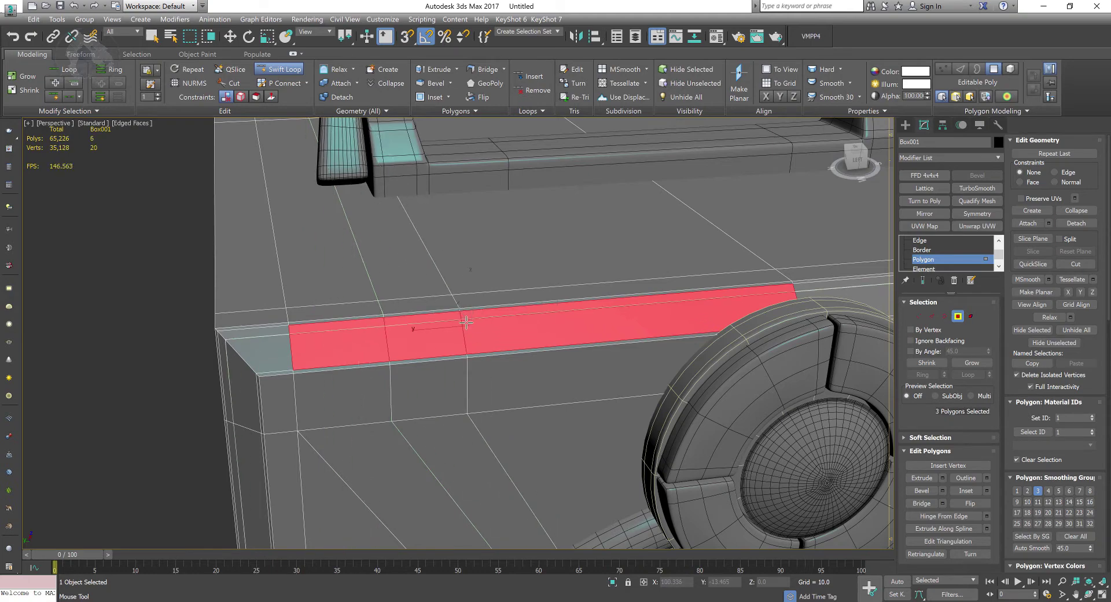
left_click(471, 342)
middle_click_drag(470, 342, 442, 350, "alt")
right_click(442, 349)
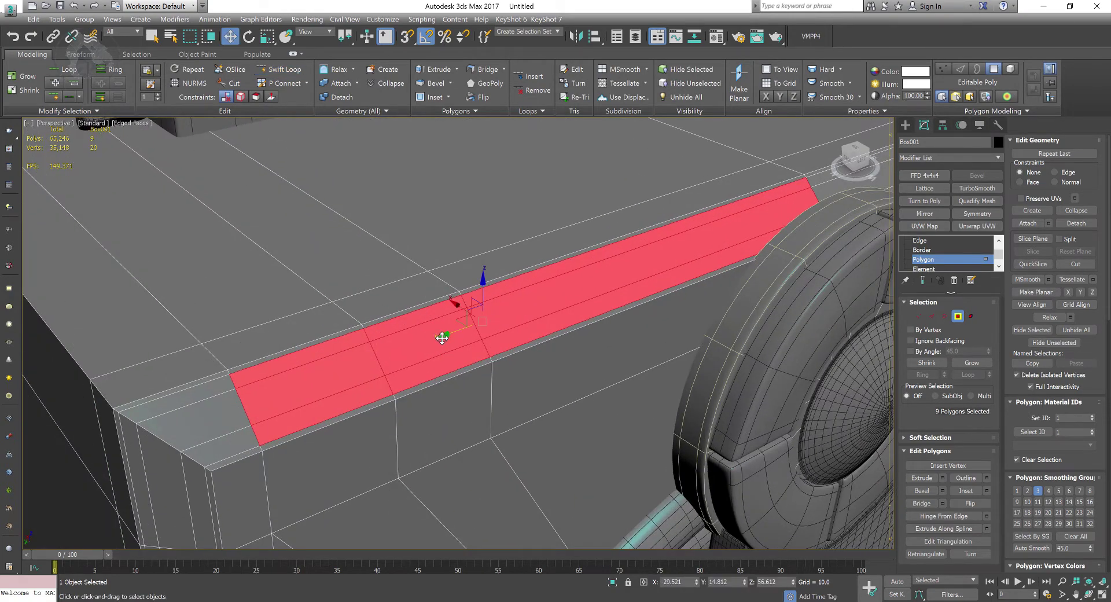
right_click(451, 345)
Select the small middle polygon enclosed by the new loops on the chamfer and inset it
left_click(460, 346)
scroll(460, 346, "down", 5)
right_click(418, 345)
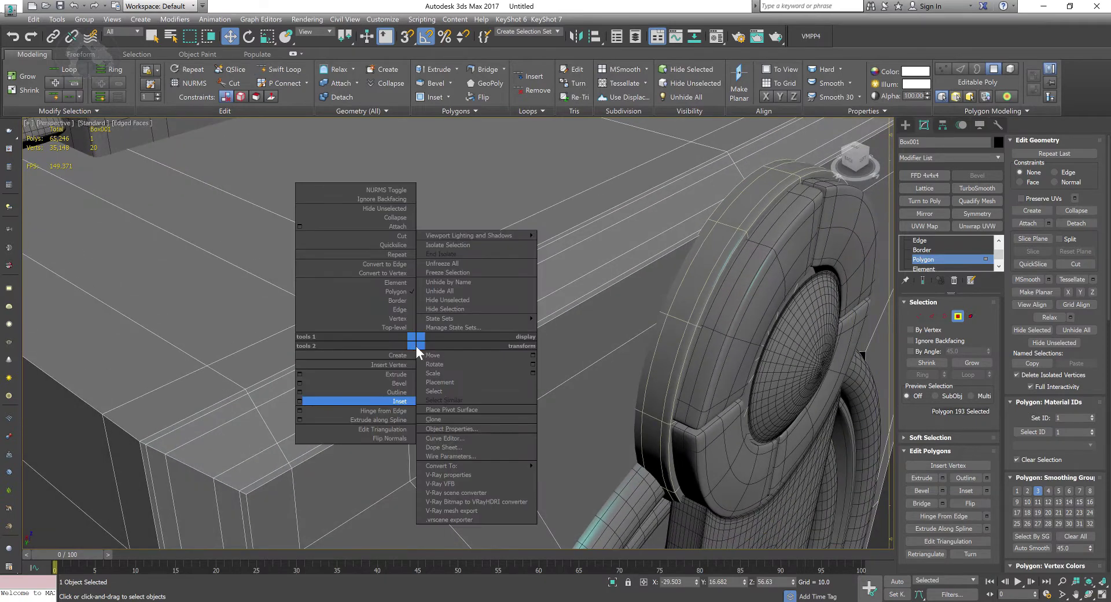
left_click(295, 407)
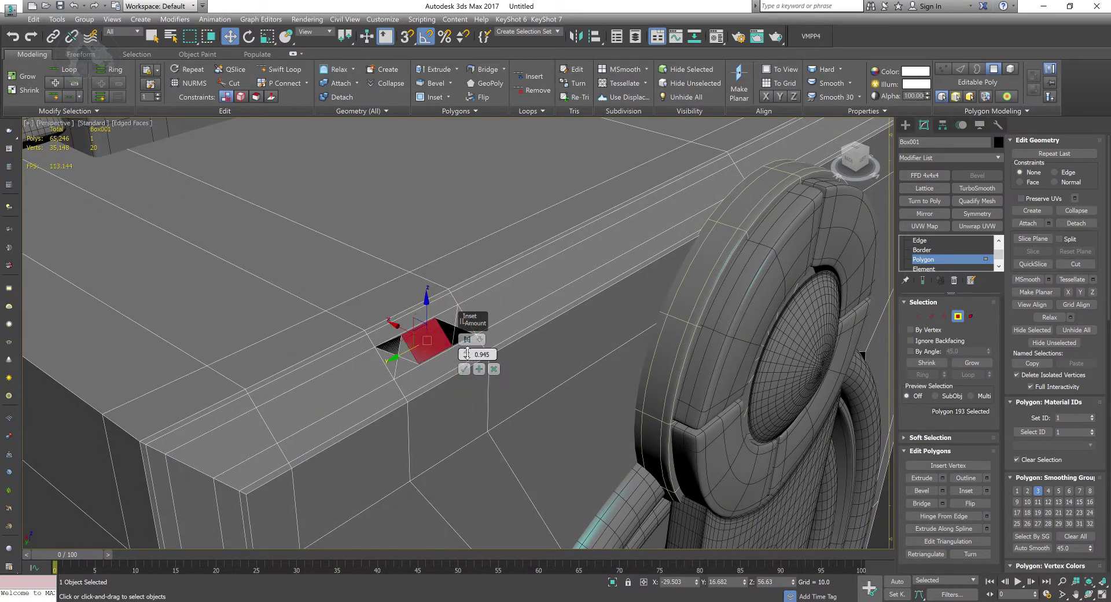
scroll(426, 353, "up", 3)
Extrude the inset polygon into the box with a height of about -0.789 to form a recess
right_click(426, 344)
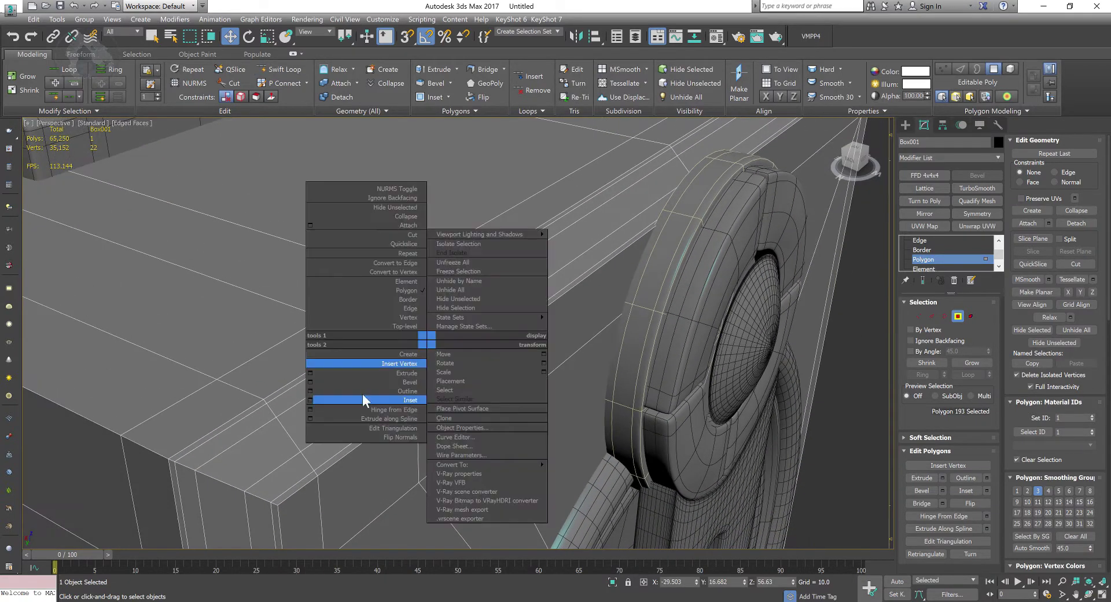
left_click(310, 372)
left_click_drag(465, 354, 457, 408)
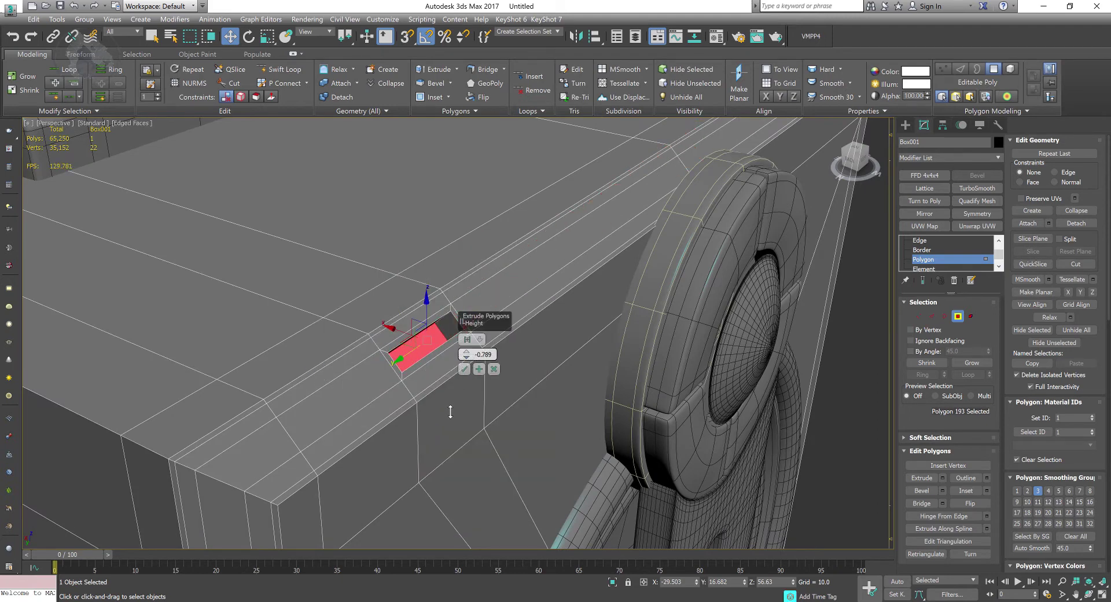
left_click(463, 369)
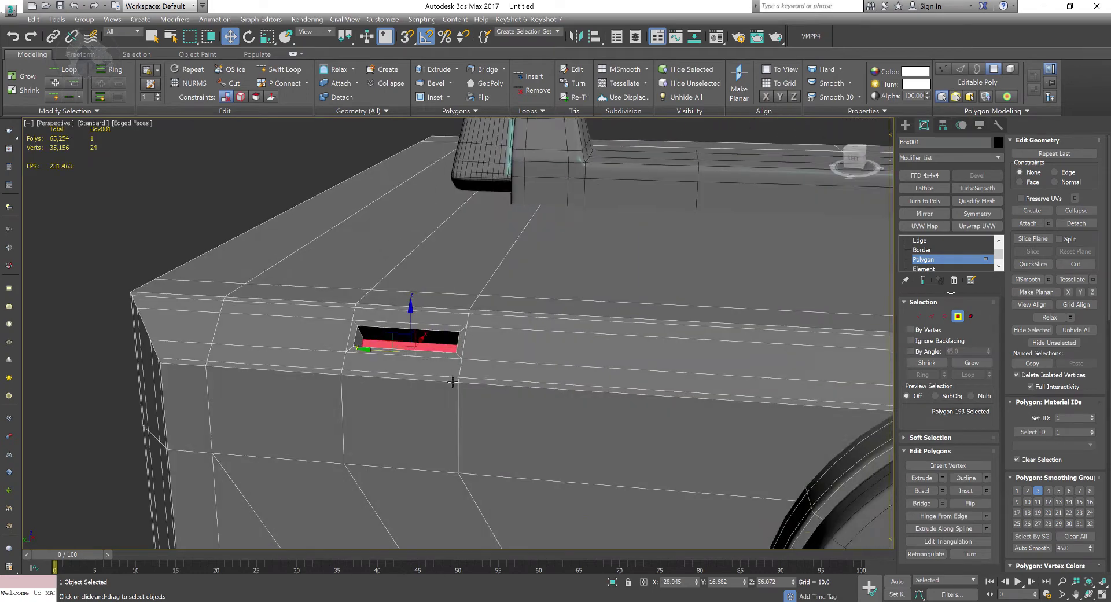
Use Swift Loop to add support loops around the chamfer recess, close to its two short ends and along its length
scroll(446, 378, "up", 3)
left_click(292, 69)
scroll(457, 356, "up", 6)
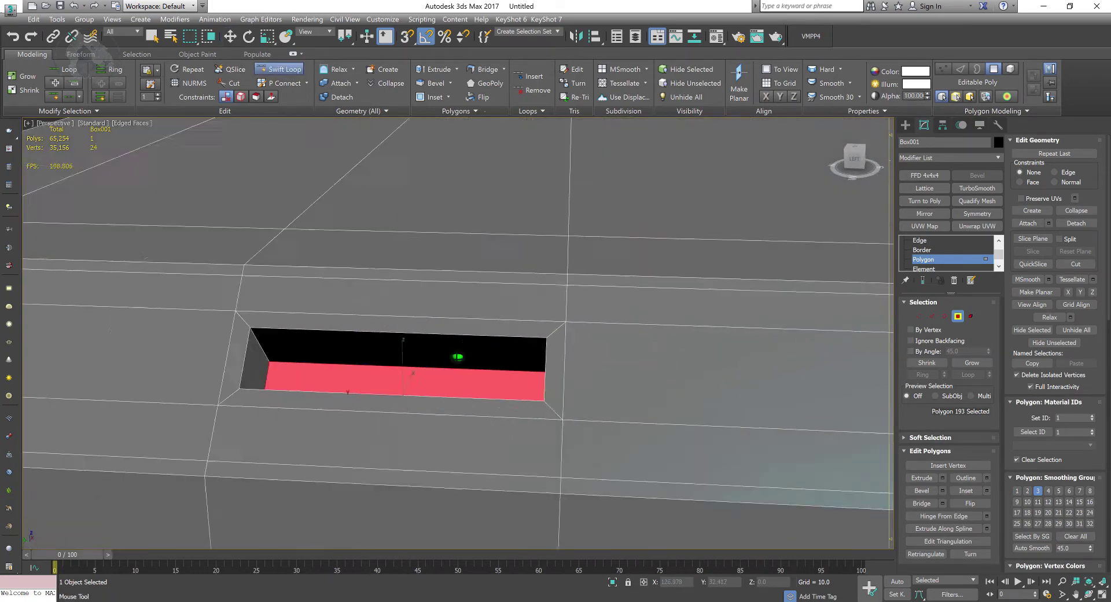
left_click(597, 328)
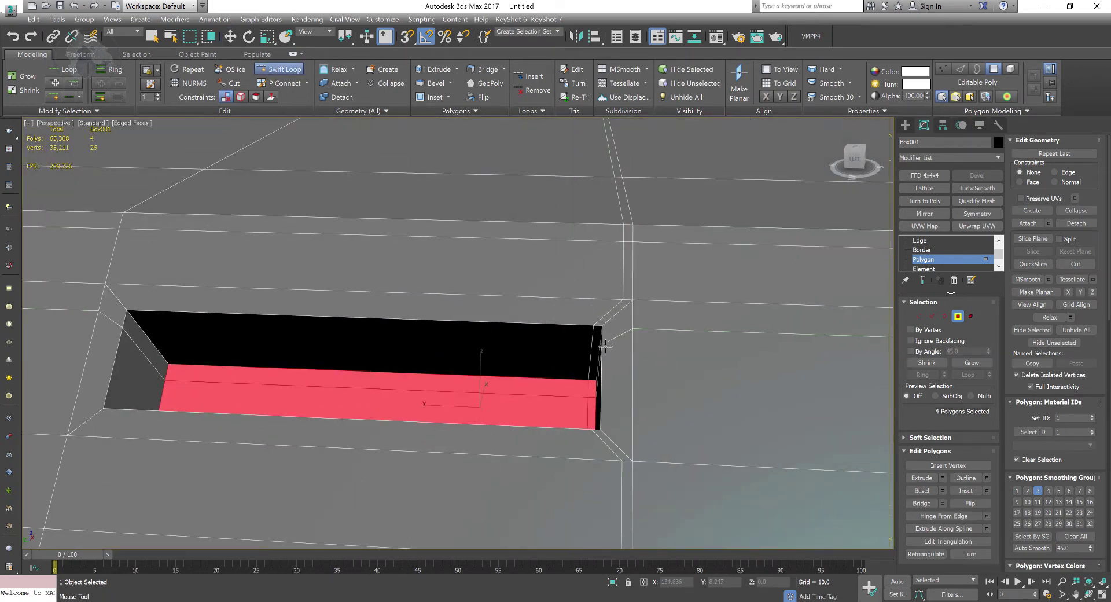
middle_click_drag(596, 391, 622, 392, "alt")
left_click(646, 397)
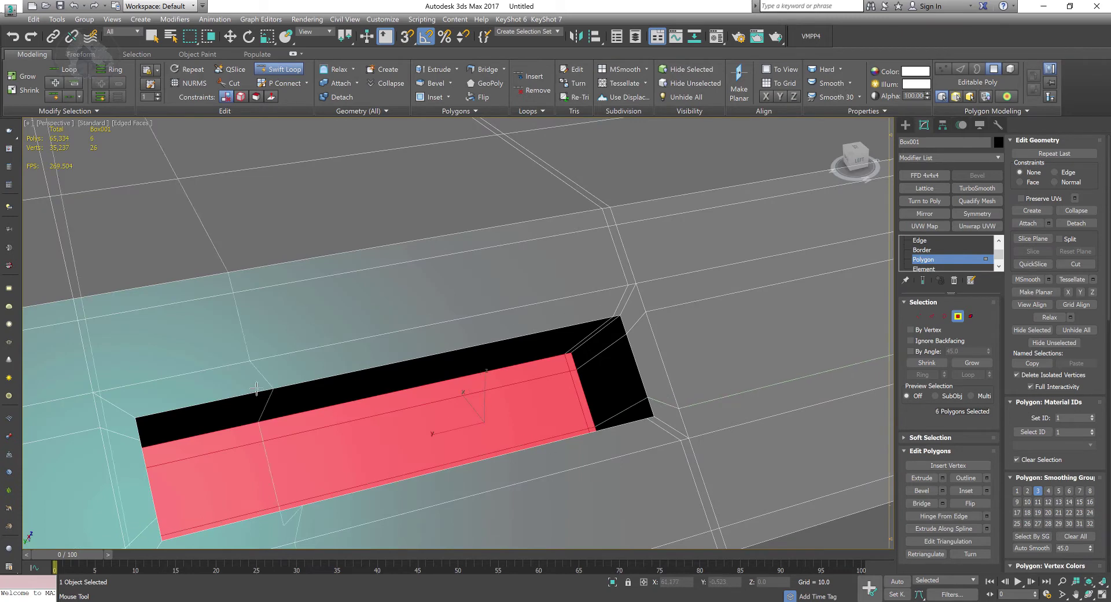
left_click(148, 415)
middle_click_drag(166, 429, 361, 359, "alt")
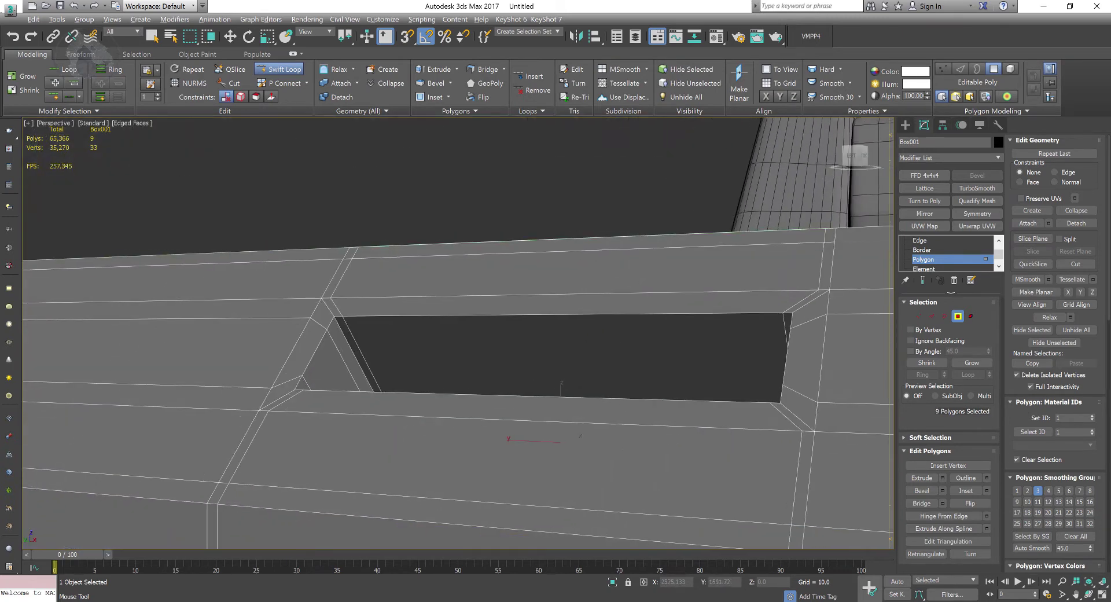
scroll(341, 338, "down", 3)
scroll(341, 346, "up", 3)
Select the ring of edges running down the recess walls and connect them to add support loops near its rim and floor
key("2")
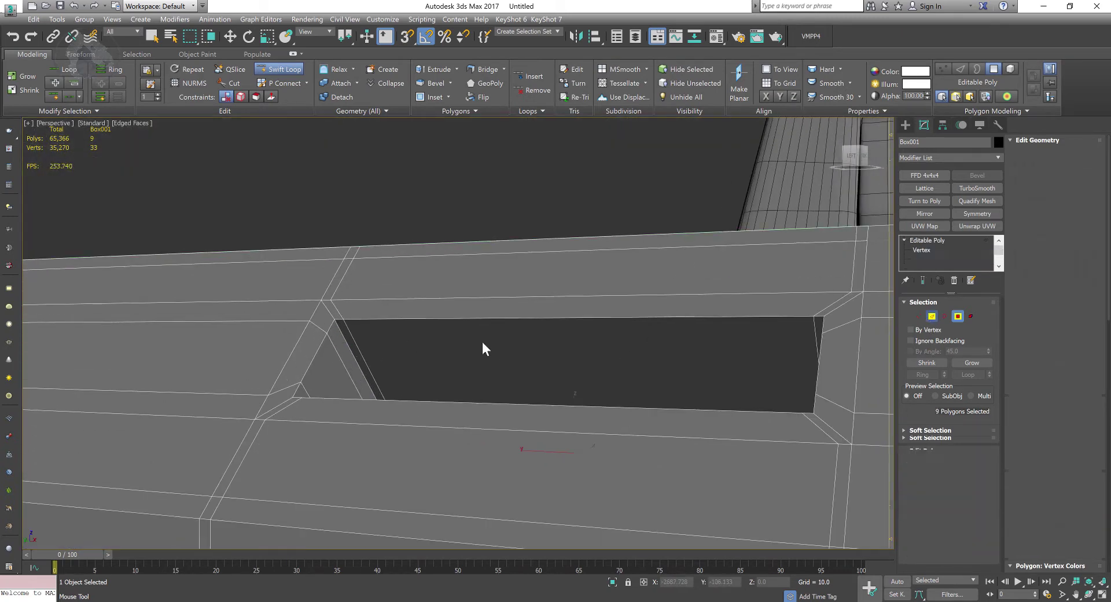
key("2")
key("w")
left_click(360, 355)
middle_click_drag(360, 354, 486, 405, "alt")
right_click(538, 357)
left_click(422, 394)
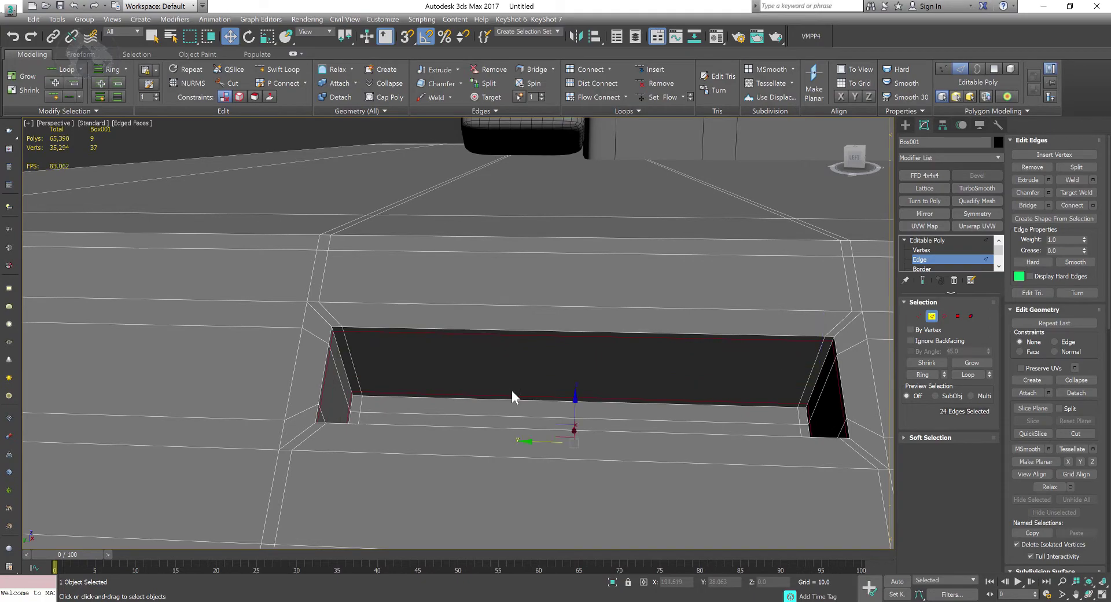
scroll(511, 391, "down", 3)
middle_click_drag(512, 391, 501, 307, "alt")
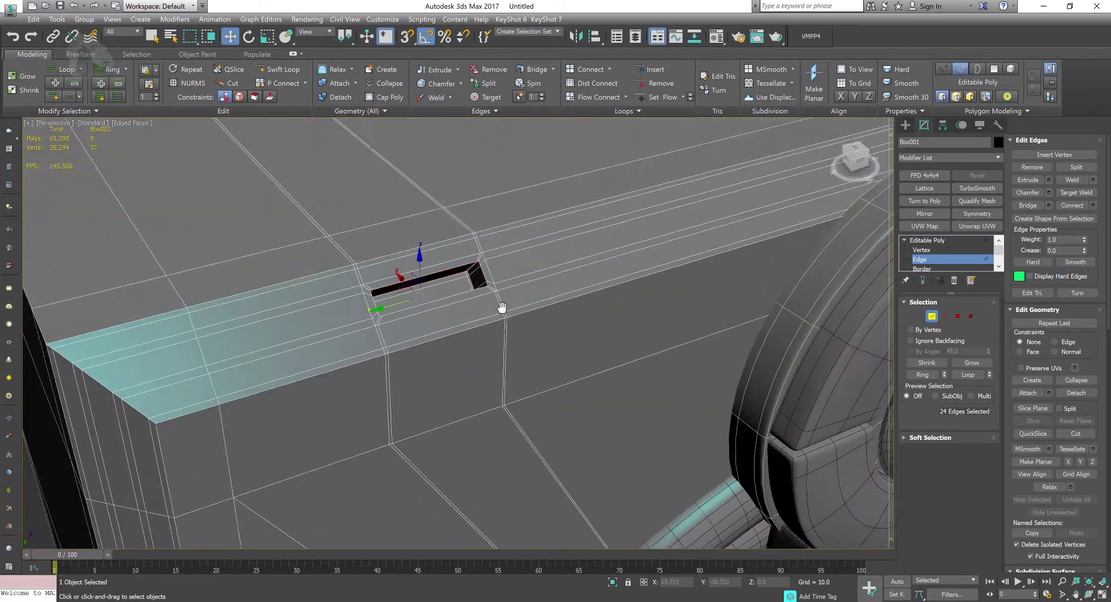
scroll(512, 312, "up", 3)
left_click(930, 316)
Preview the box with TurboSmooth at 2 iterations and edged faces hidden, inspecting its front and side
scroll(541, 394, "down", 7)
middle_click_drag(541, 393, 505, 309, "alt")
left_click(966, 186)
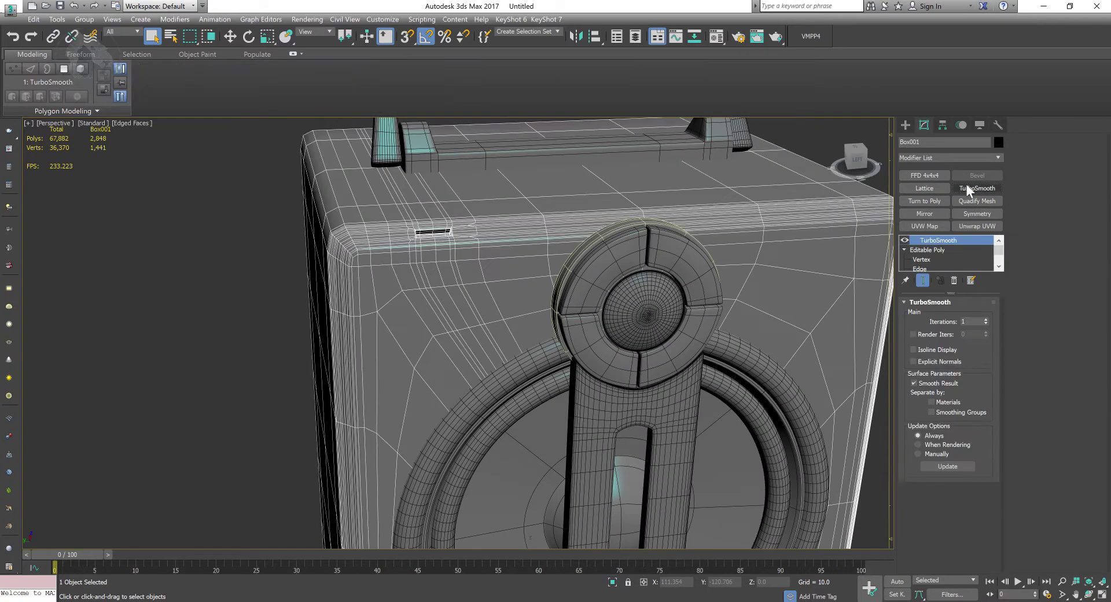
left_click(985, 319)
key("F4")
left_click(204, 308)
middle_click_drag(367, 360, 483, 347, "alt")
scroll(362, 376, "down", 4)
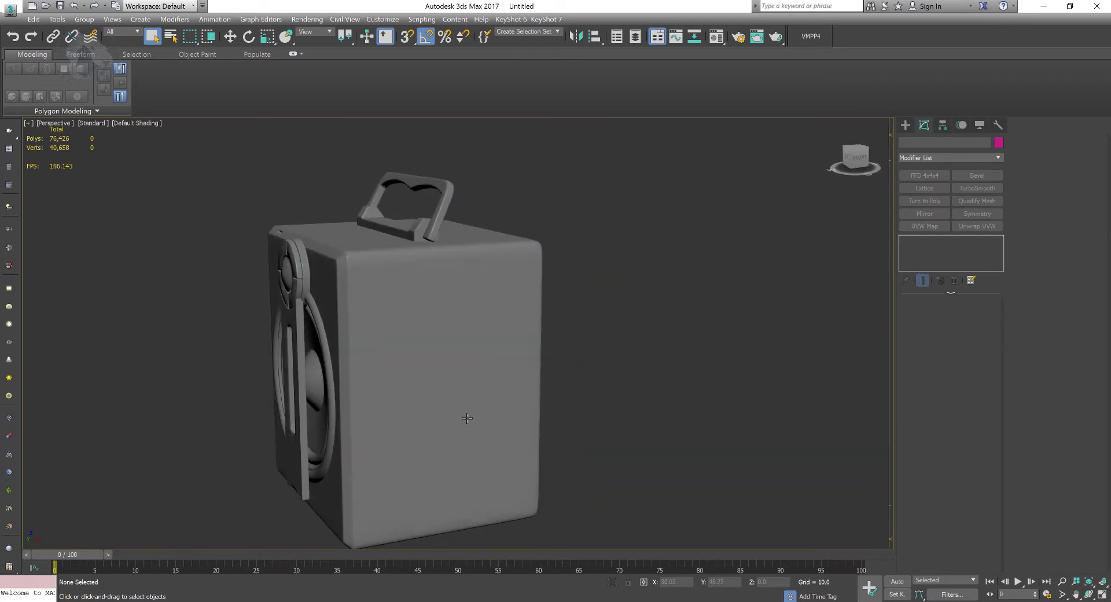
scroll(466, 420, "up", 3)
middle_click_drag(417, 361, 426, 361)
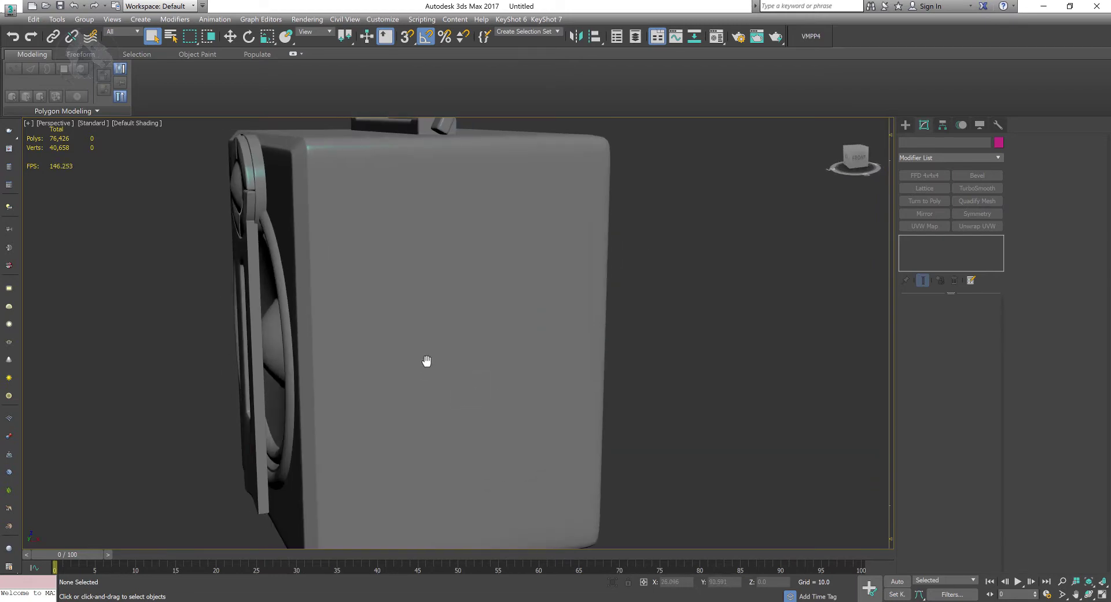
Show the edged faces again and remove the TurboSmooth modifier from the box
left_click(487, 347)
key("F4")
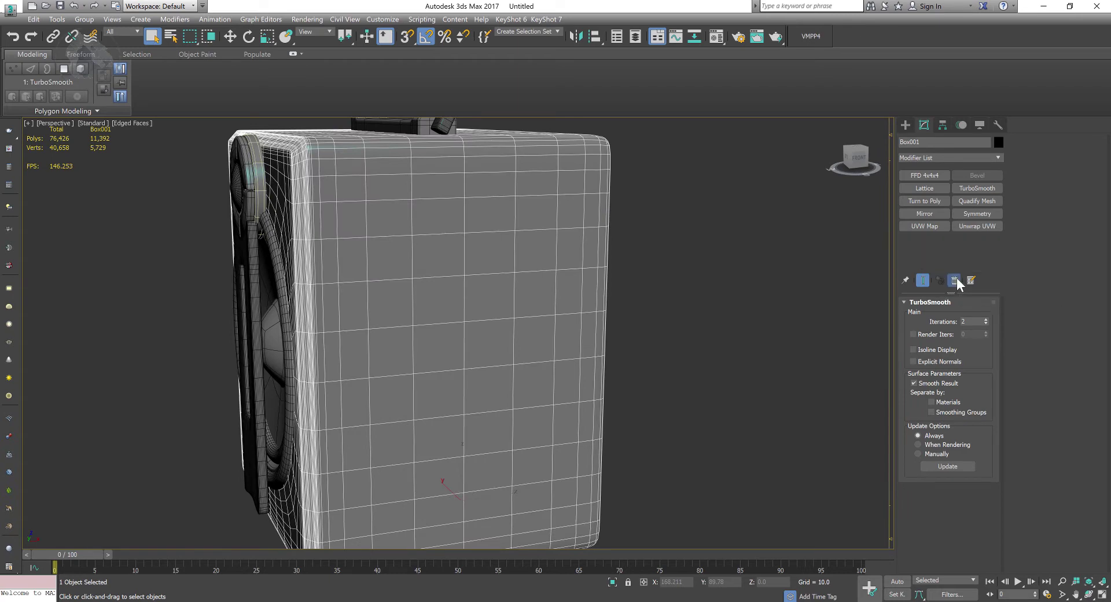
left_click(954, 280)
Use Swift Loop to insert a vertical edge loop down the middle of the box's side face
scroll(684, 382, "down", 5)
middle_click_drag(421, 248, 372, 236)
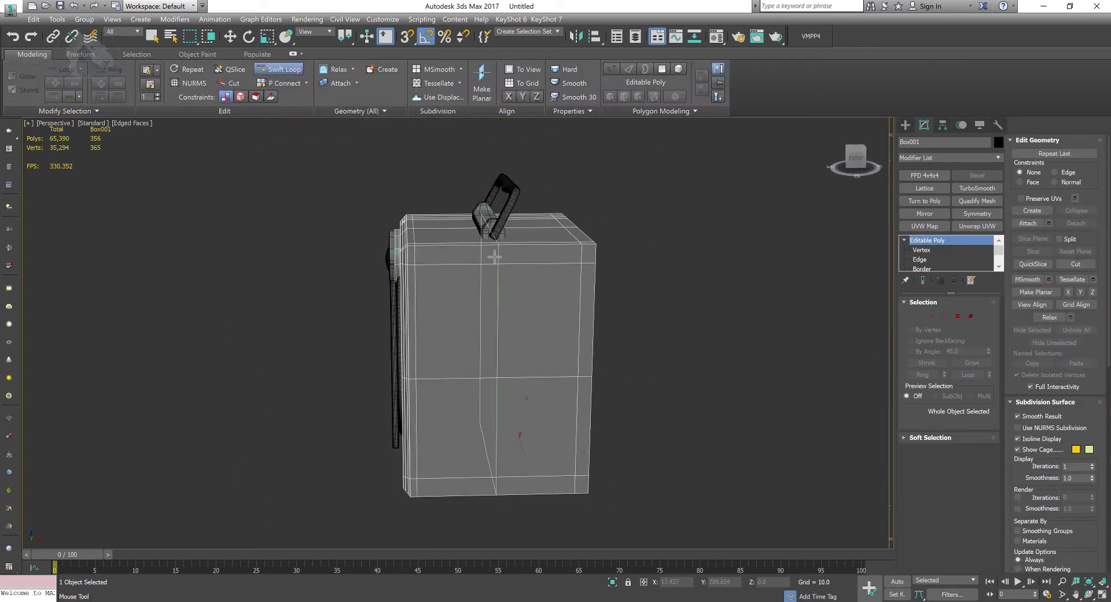
left_click(493, 258, "shift")
middle_click_drag(515, 347, 487, 328, "alt")
scroll(519, 325, "up", 2)
right_click(518, 325)
Select the vertex at the center of the side face and chamfer it into a large diamond
key("1")
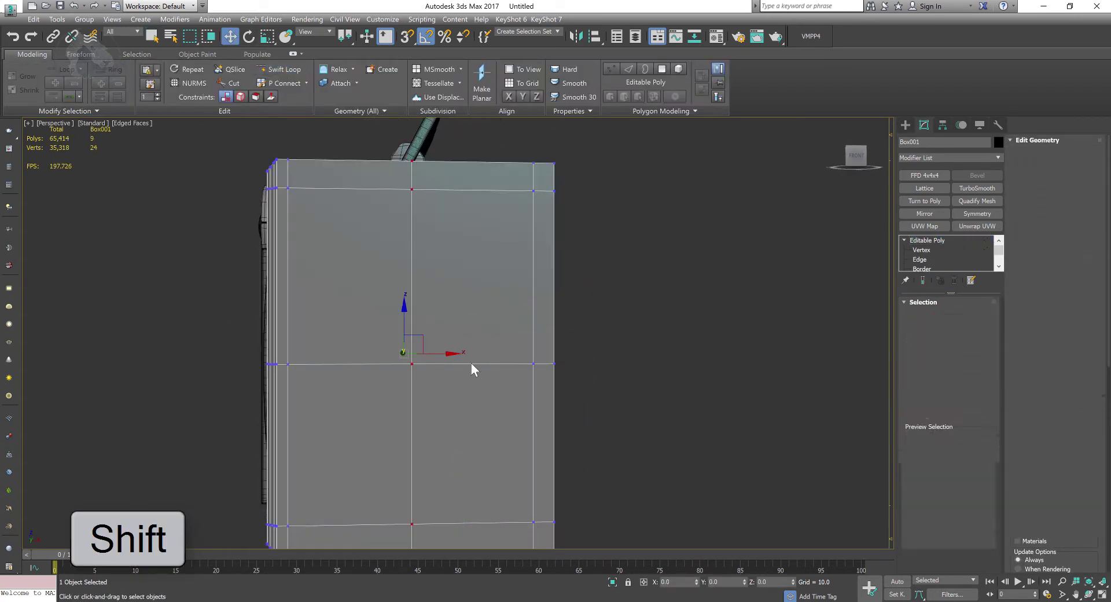
left_click(412, 363)
middle_click_drag(464, 381, 470, 380, "alt")
right_click(420, 359)
left_click(398, 420)
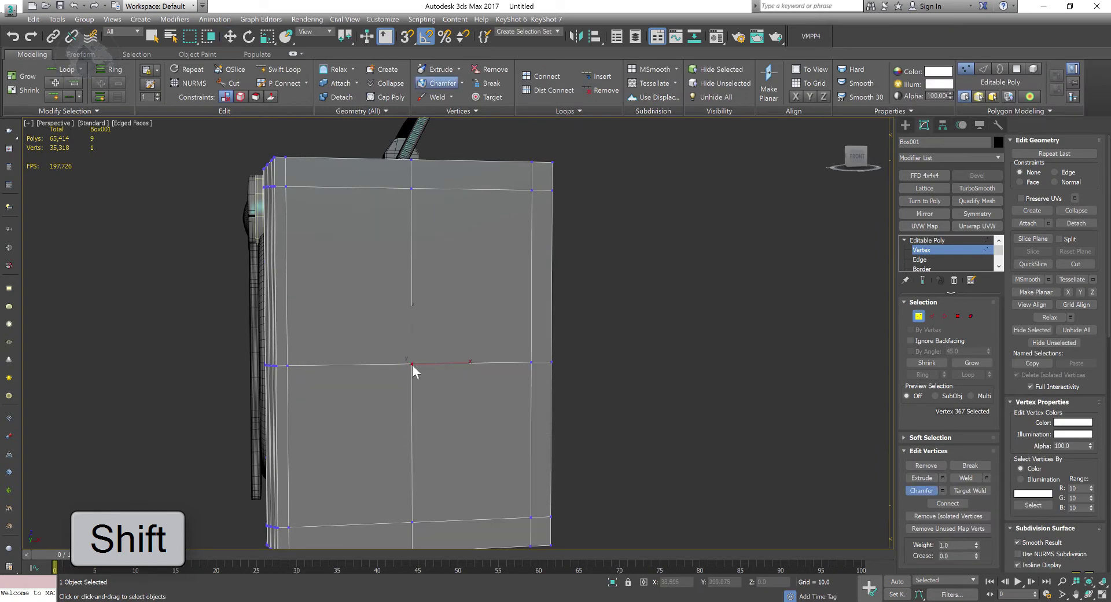
left_click_drag(426, 317, 435, 287)
right_click(456, 344)
middle_click_drag(456, 345, 460, 335, "alt")
Cut edges from the midpoint of each diamond side to the corresponding inner corner of the side face
key("q")
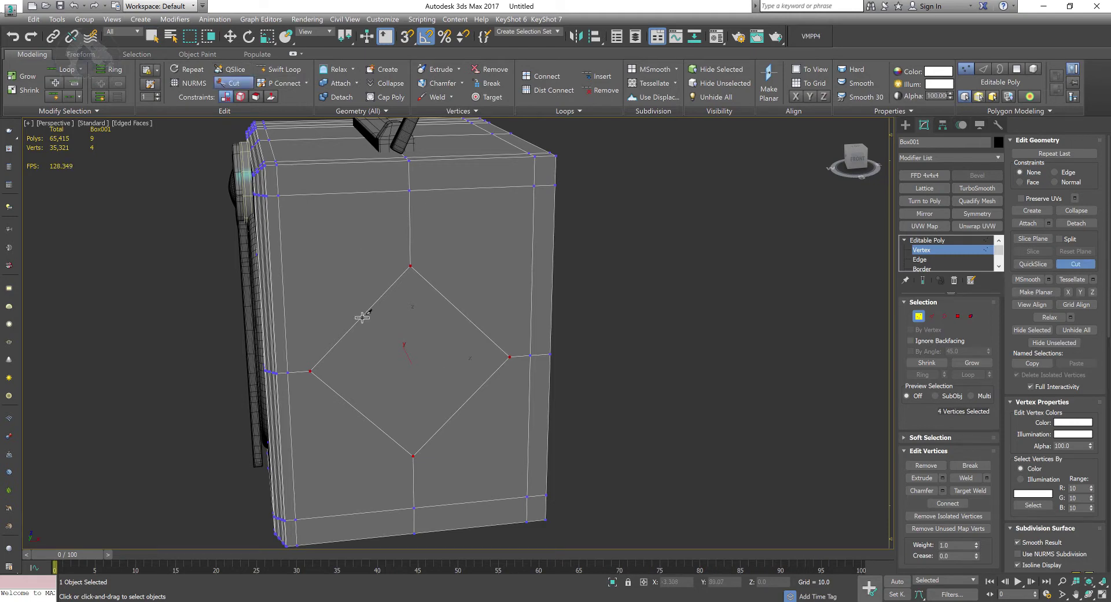
middle_click_drag(409, 282, 371, 272)
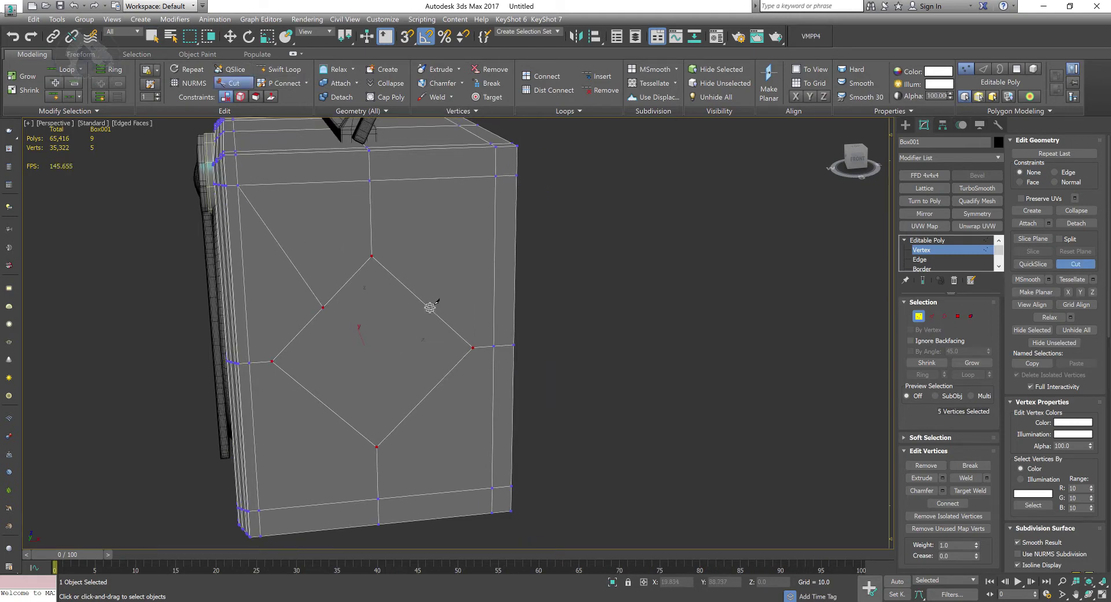
middle_click_drag(443, 417, 437, 313)
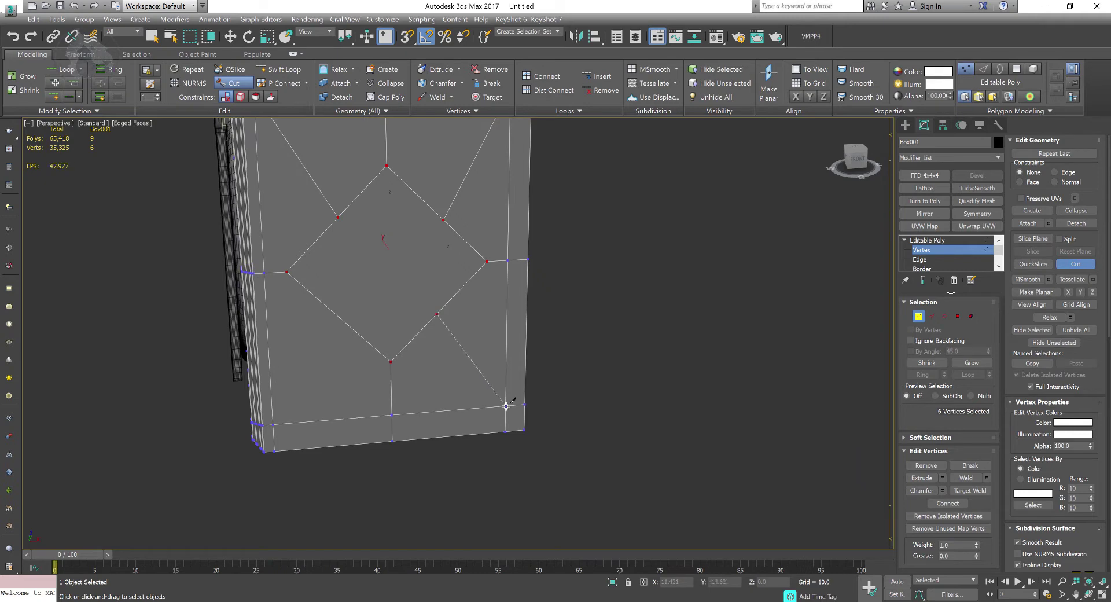
left_click(505, 406)
middle_click_drag(311, 342, 385, 350)
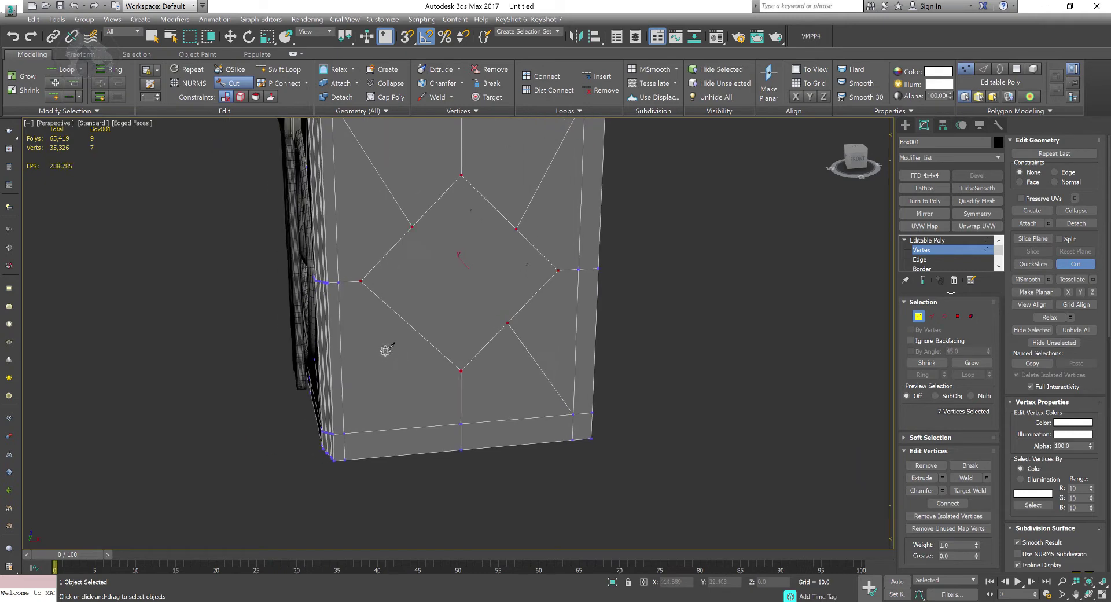
left_click(343, 433)
right_click(378, 415)
middle_click_drag(378, 414, 348, 429)
Select the diamond polygon, regularize it into an octagon with GeoPoly and scale it down to about 85%
left_click(957, 316)
left_click(469, 307)
middle_click_drag(468, 308, 465, 332)
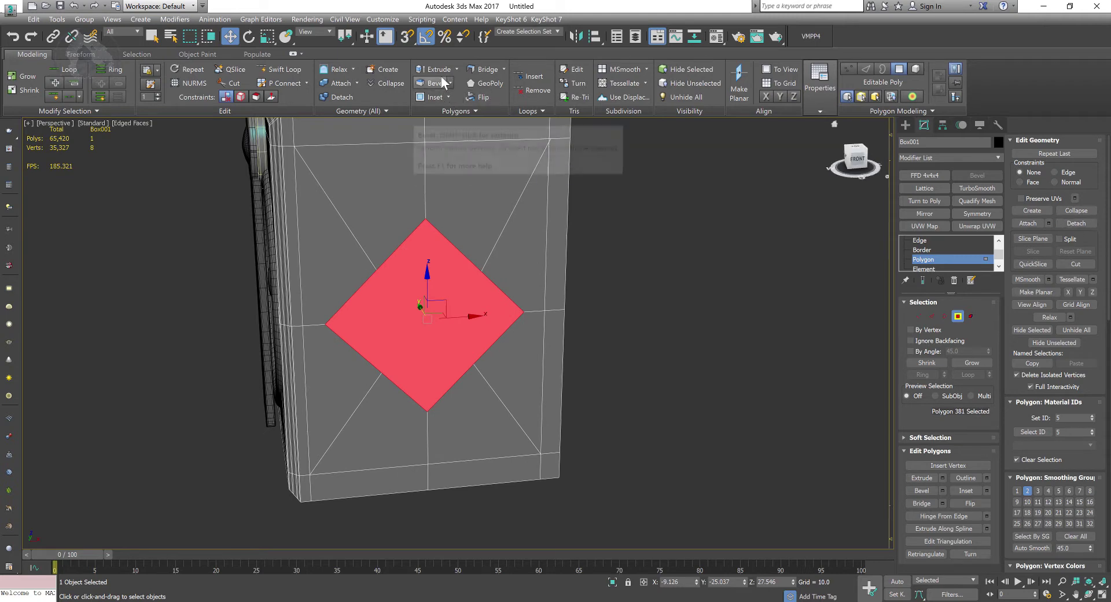
left_click(485, 82)
middle_click_drag(471, 316, 478, 315)
key("r")
left_click_drag(427, 311, 424, 316)
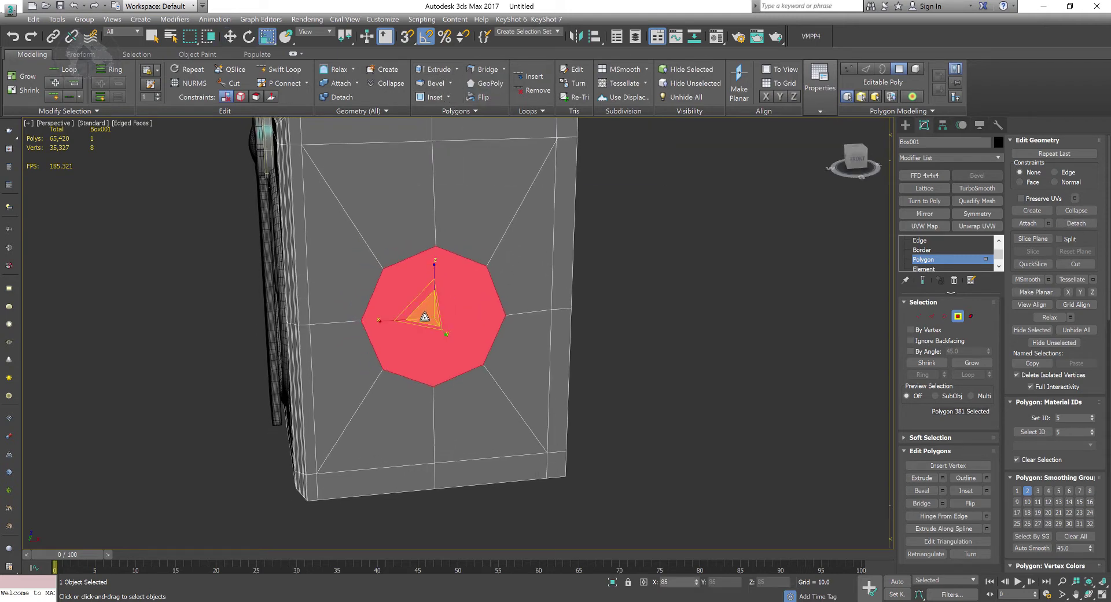
Delete the octagonal polygon to open a hole in the side of the box
key("w")
middle_click_drag(348, 330, 412, 345, "alt")
left_click(957, 316)
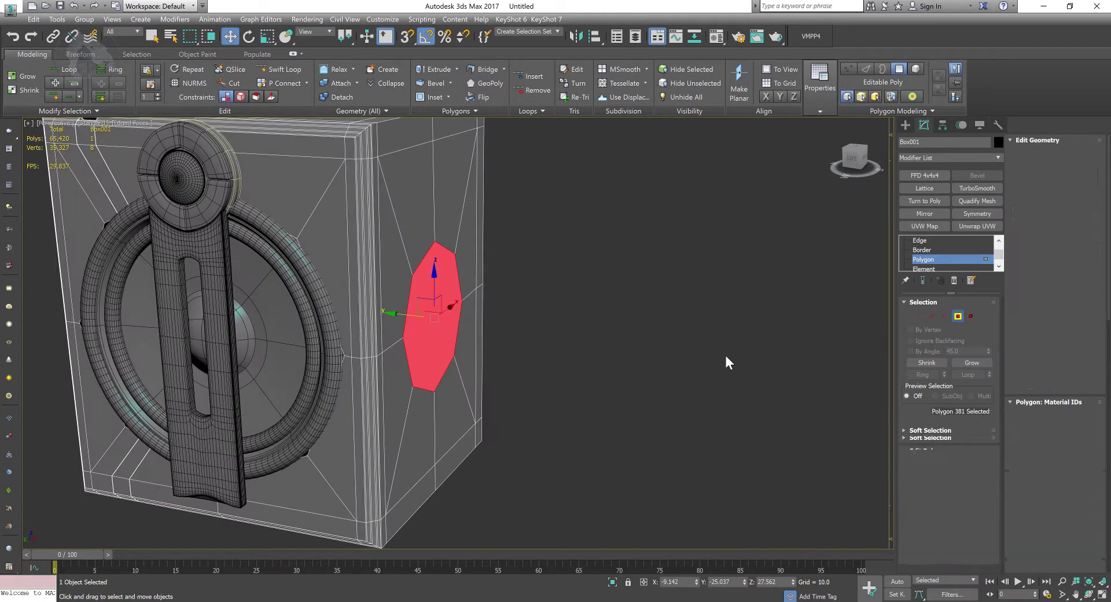
middle_click_drag(466, 320, 514, 311)
left_click(958, 316)
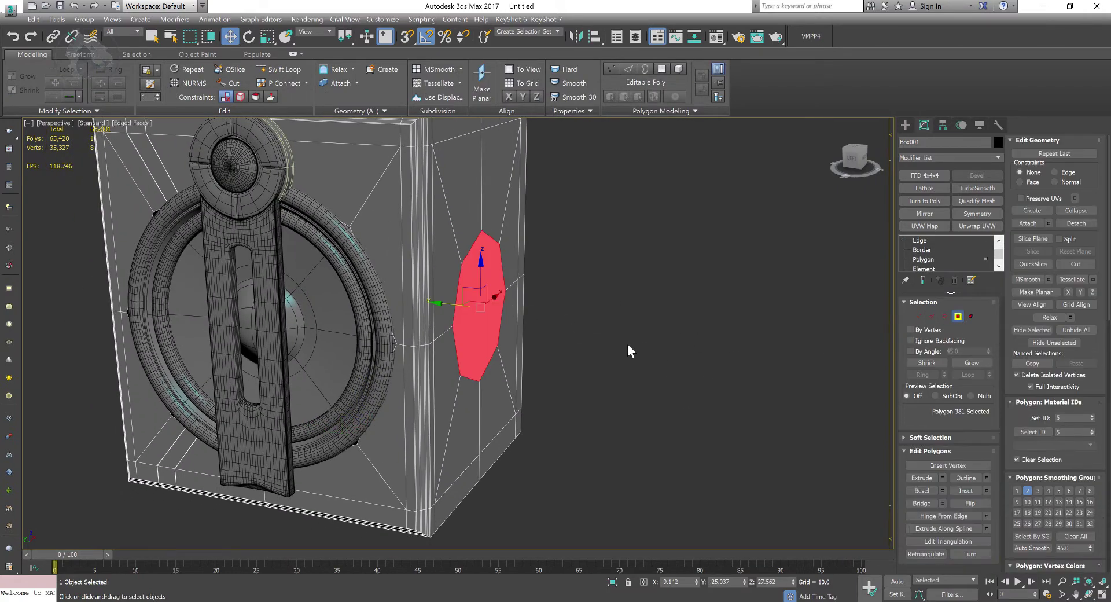
middle_click_drag(627, 344, 559, 341, "alt")
key("Delete")
left_click(957, 316)
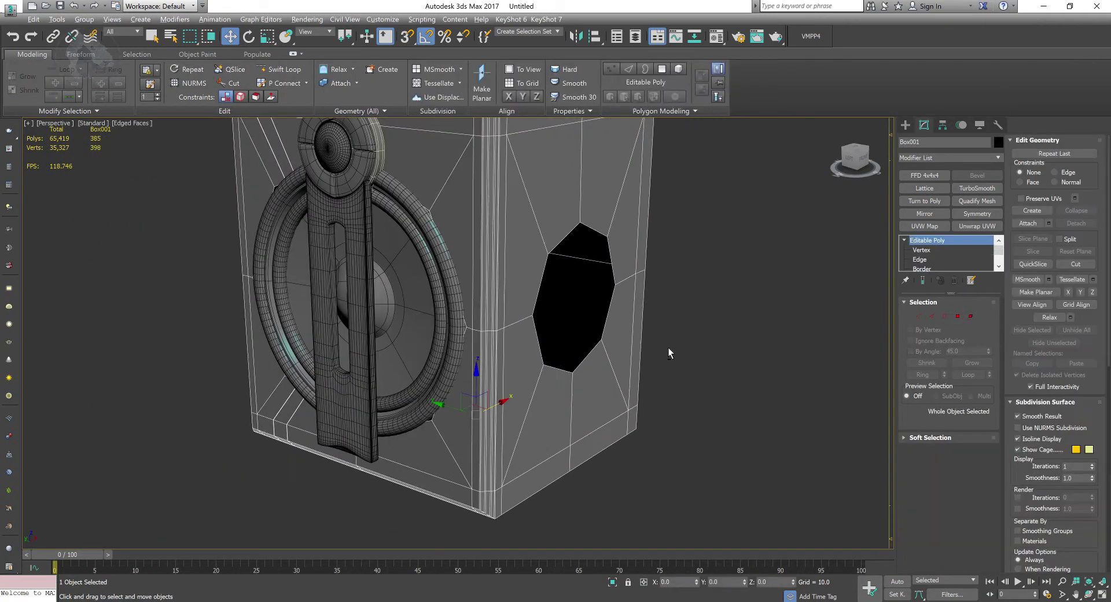
Select the round front speaker group and center its pivot to the object in a maximized Top view
left_click(480, 370)
middle_click_drag(668, 346, 665, 379, "alt")
key("e")
key("alt+w")
middle_click(234, 191)
key("alt+w")
scroll(360, 236, "down", 3)
middle_click_drag(492, 266, 377, 286)
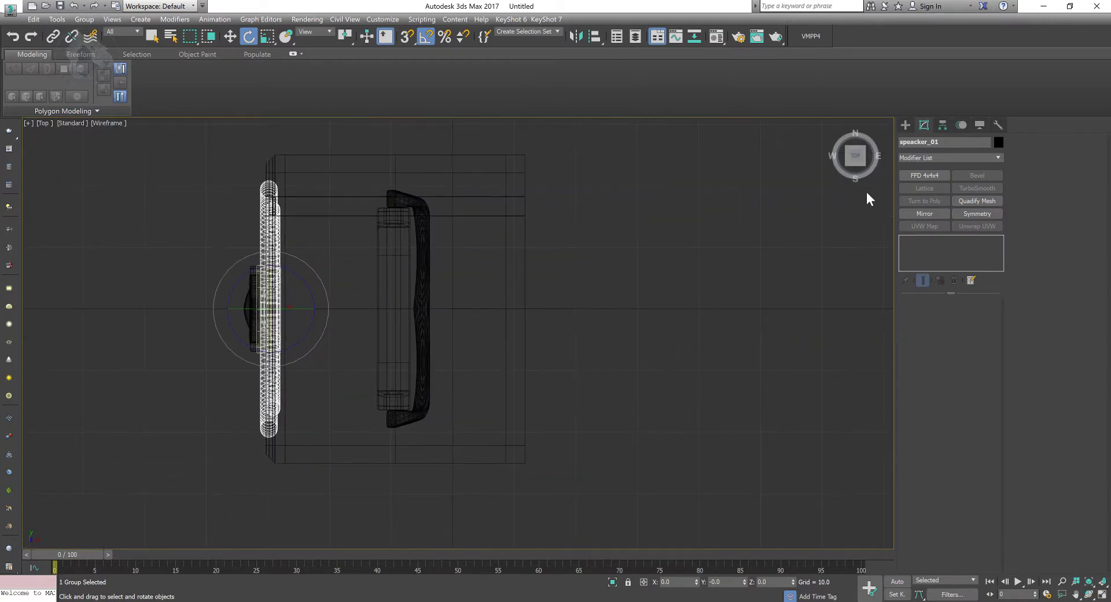
left_click(942, 125)
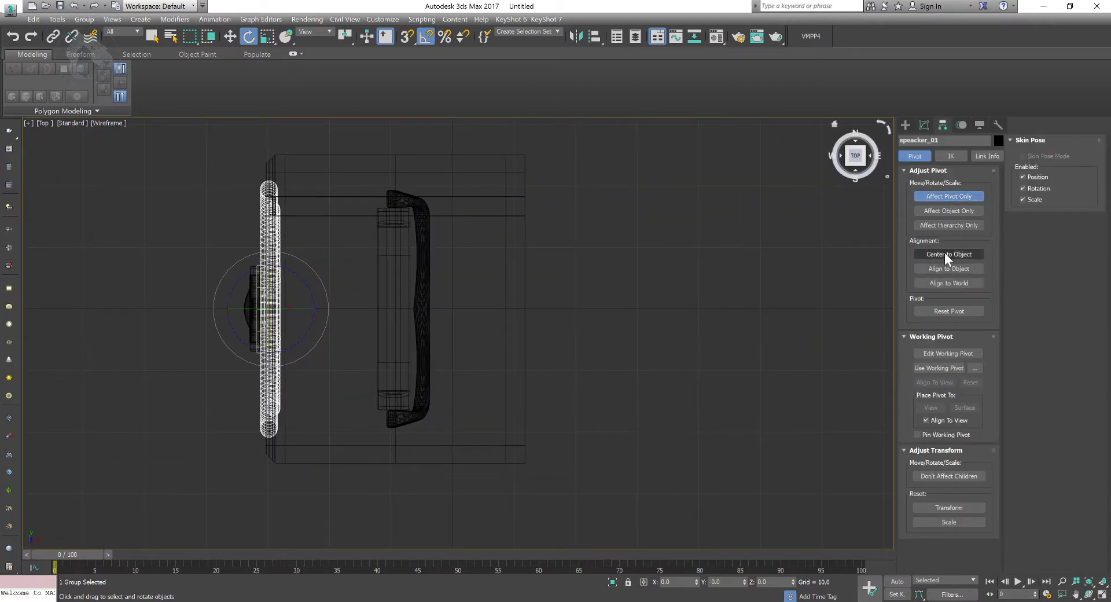
left_click(948, 199)
Select all objects in the scene and group them under the name speacker
middle_click_drag(585, 305, 630, 355)
scroll(625, 330, "down", 3)
key("ctrl+a")
key("w")
middle_click_drag(724, 397, 691, 397)
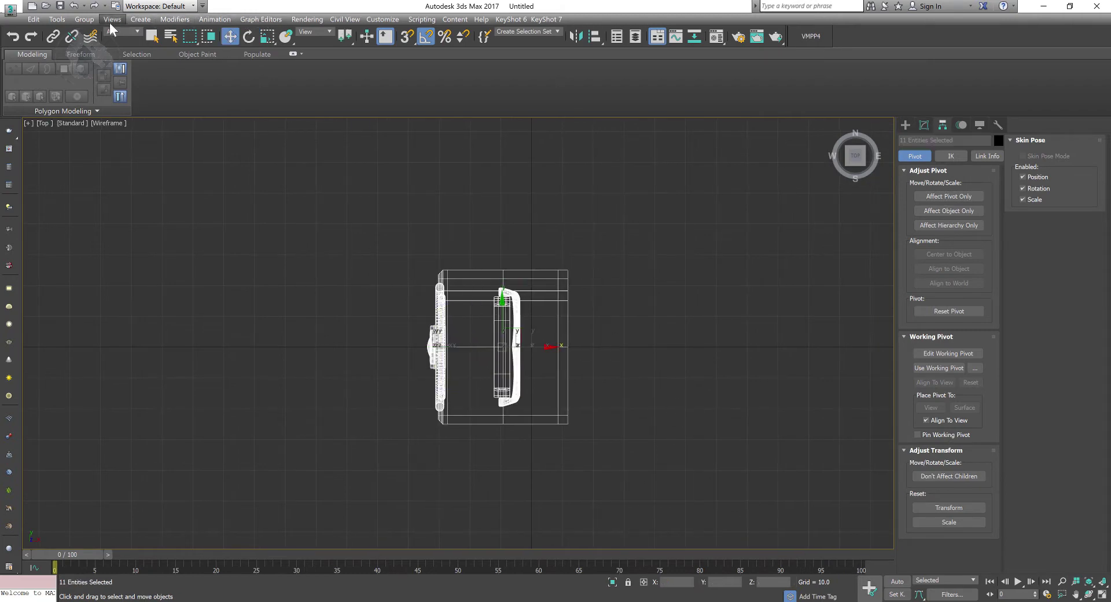
type("speacker")
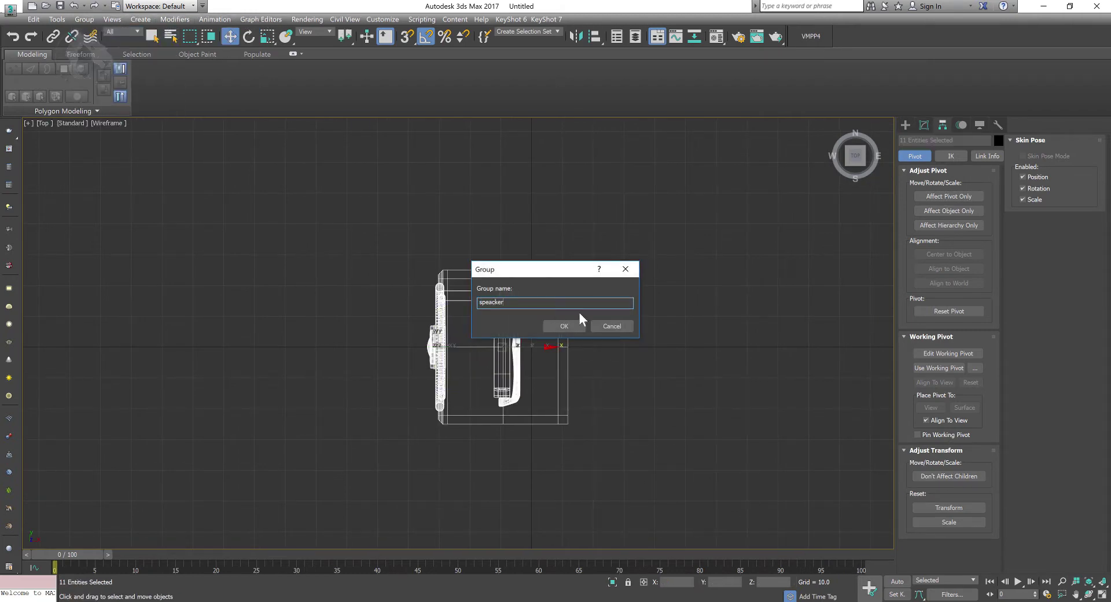
key("Return")
Set the X and Z positions of the whole speacker group to 0
right_click(696, 583)
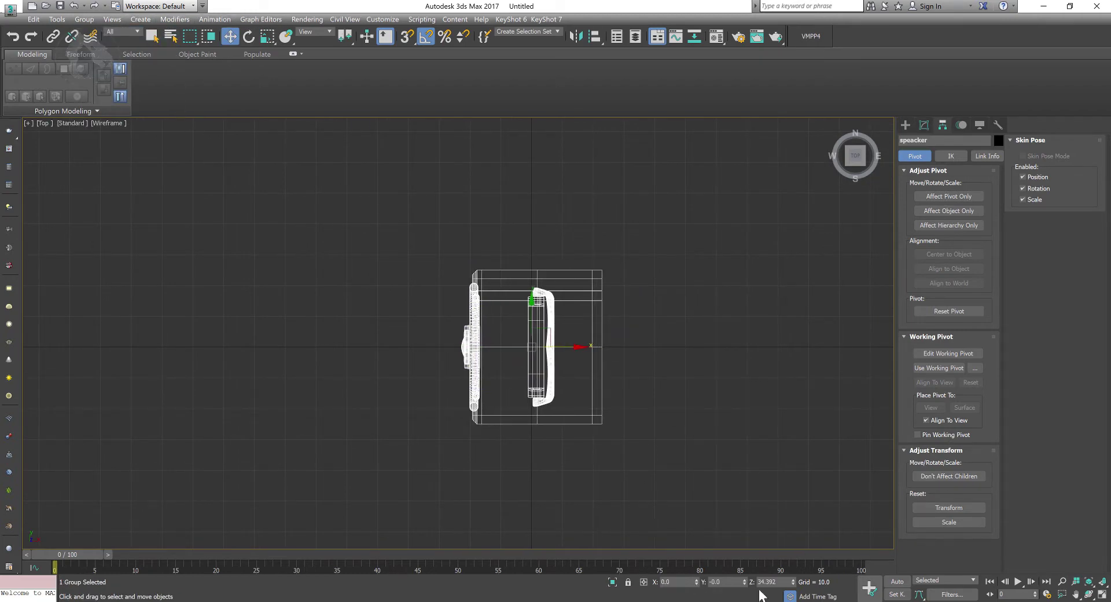
right_click(793, 583)
middle_click_drag(587, 312, 605, 307)
scroll(590, 318, "up", 3)
middle_click_drag(635, 362, 667, 306)
middle_click_drag(491, 292, 455, 290)
middle_click_drag(704, 276, 695, 274)
Open the speacker group and select the nested round front speaker group in a maximized Perspective view
left_click(86, 19)
left_click(95, 58)
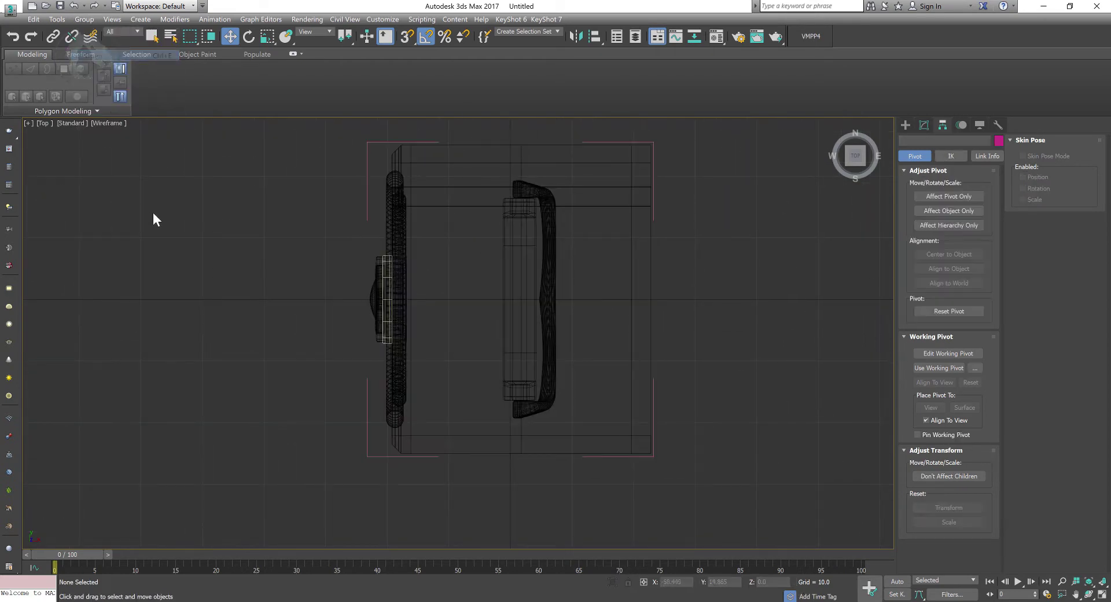
left_click(380, 273)
key("alt+w")
right_click(439, 368)
key("alt+w")
middle_click_drag(440, 368, 524, 371, "alt")
left_click(526, 372)
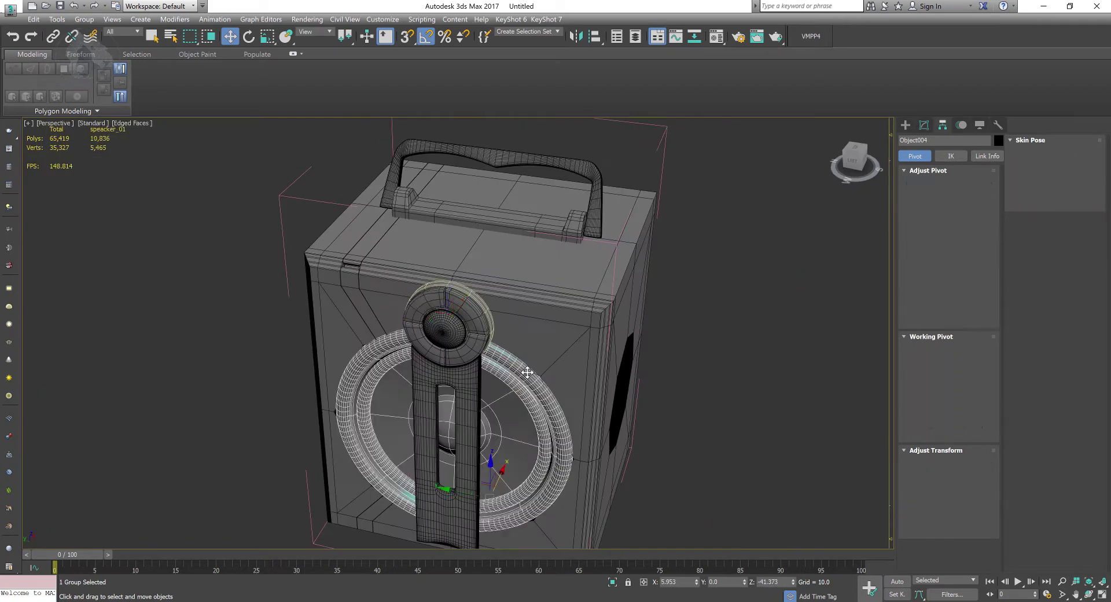
Center the front speaker group's pivot to the object, and set the pivot's X and Z positions to 0
middle_click_drag(637, 376, 565, 377, "alt")
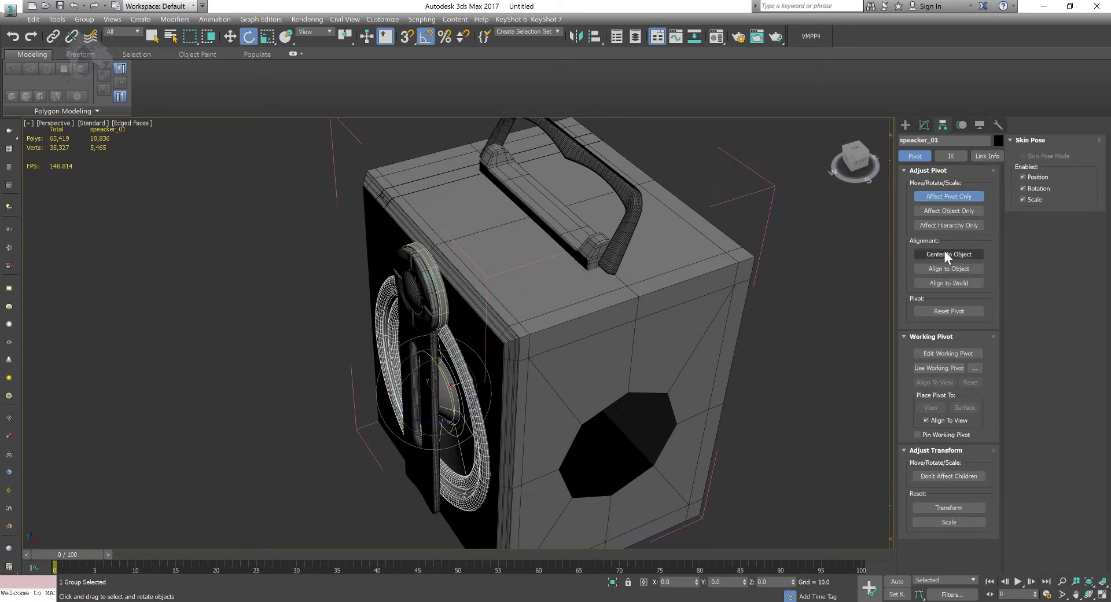
middle_click_drag(626, 421, 605, 365)
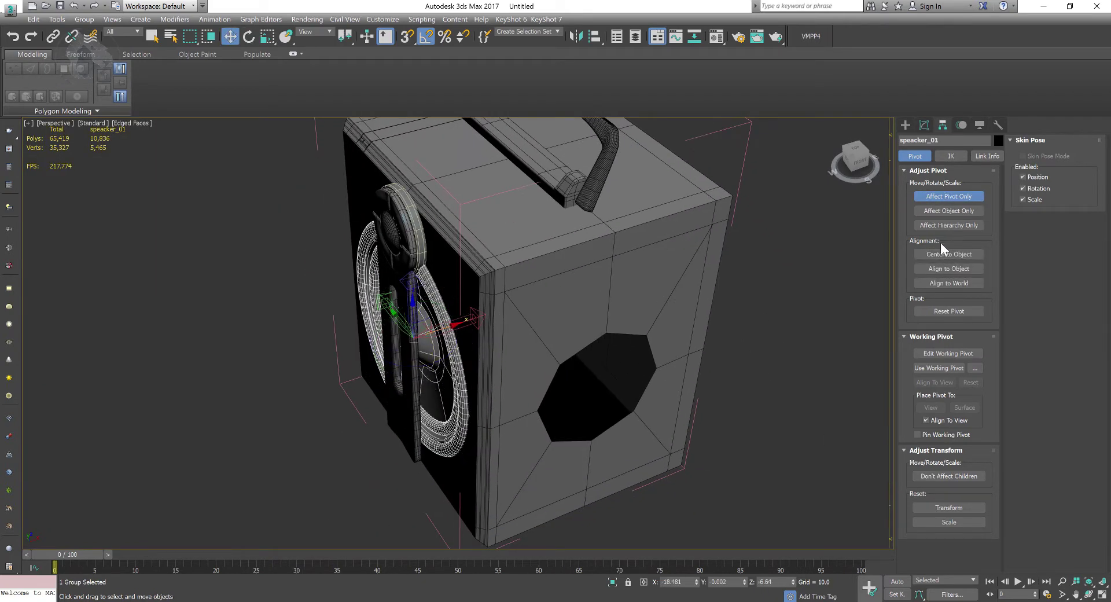
middle_click_drag(775, 363, 711, 382, "alt")
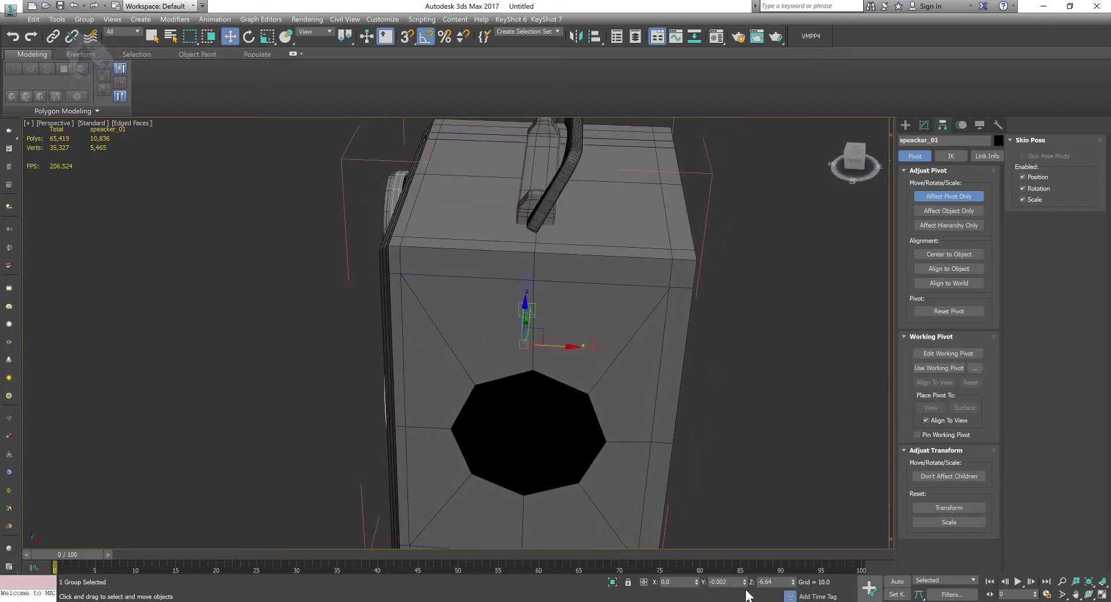
right_click(792, 584)
middle_click_drag(602, 459, 596, 395)
key("e")
middle_click_drag(690, 388, 660, 396, "alt")
key("w")
left_click(950, 198)
Create one clone of the front speaker group named speacker_002, rotated 90 degrees about Z onto the box's side
key("r")
key("e")
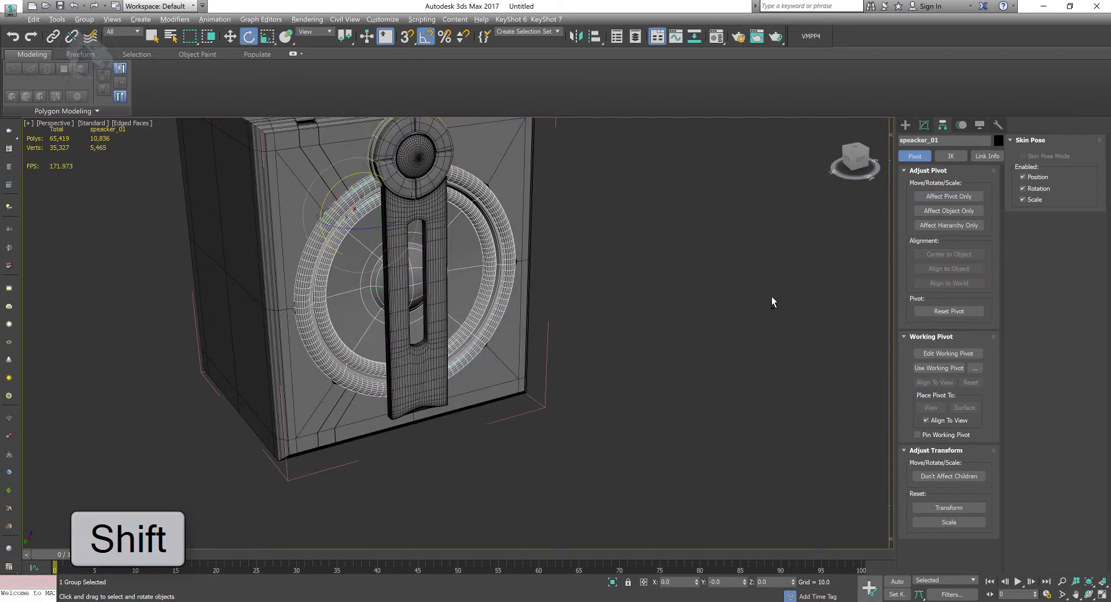
middle_click_drag(771, 299, 712, 317, "alt")
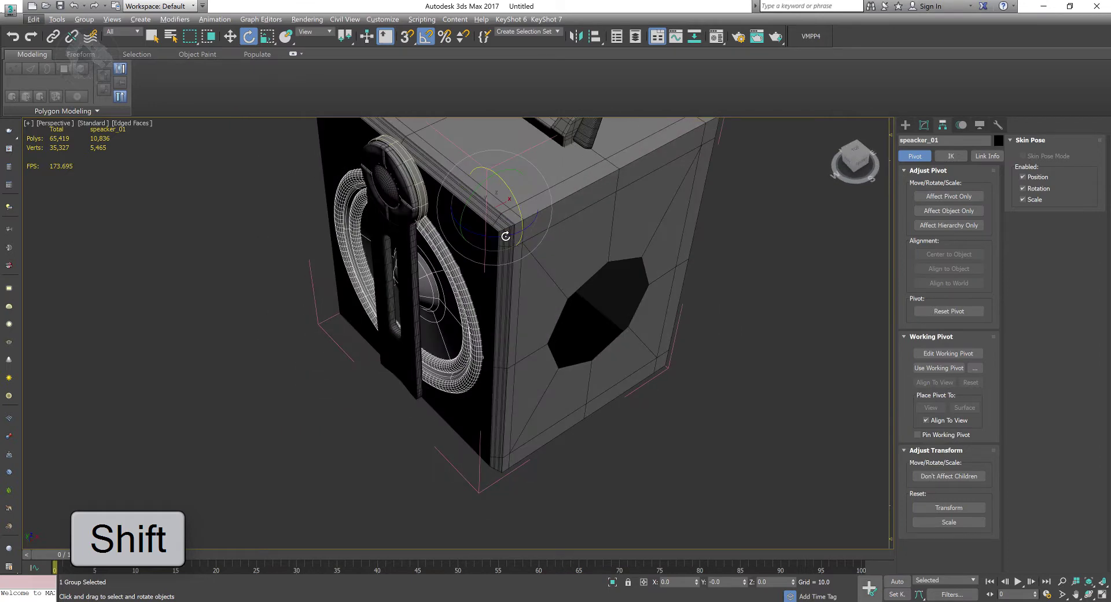
mouse_move(505, 236)
left_mouse_down("shift")
mouse_move(486, 227)
mouse_move(497, 229)
left_mouse_up("shift")
key("Return")
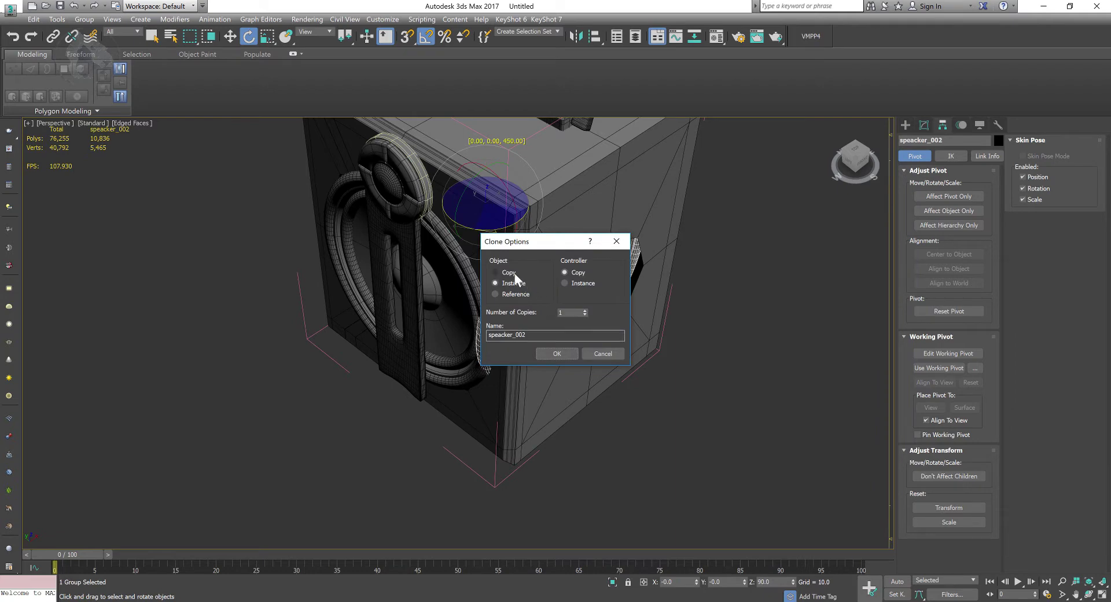
left_click(557, 353)
mouse_move(565, 356)
middle_mouse_down("alt")
mouse_move(587, 345)
mouse_move(579, 342)
middle_mouse_up("alt")
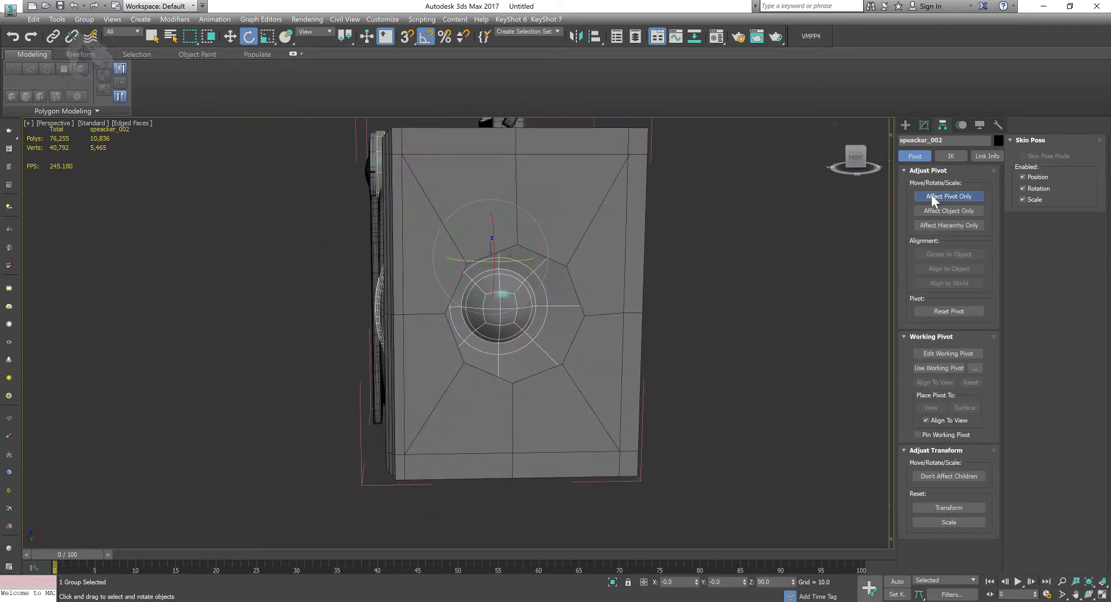
Leave pivot-only editing, scale the cloned speaker down and move it out towards the box's side face
middle_click_drag(750, 310, 730, 307, "alt")
key("r")
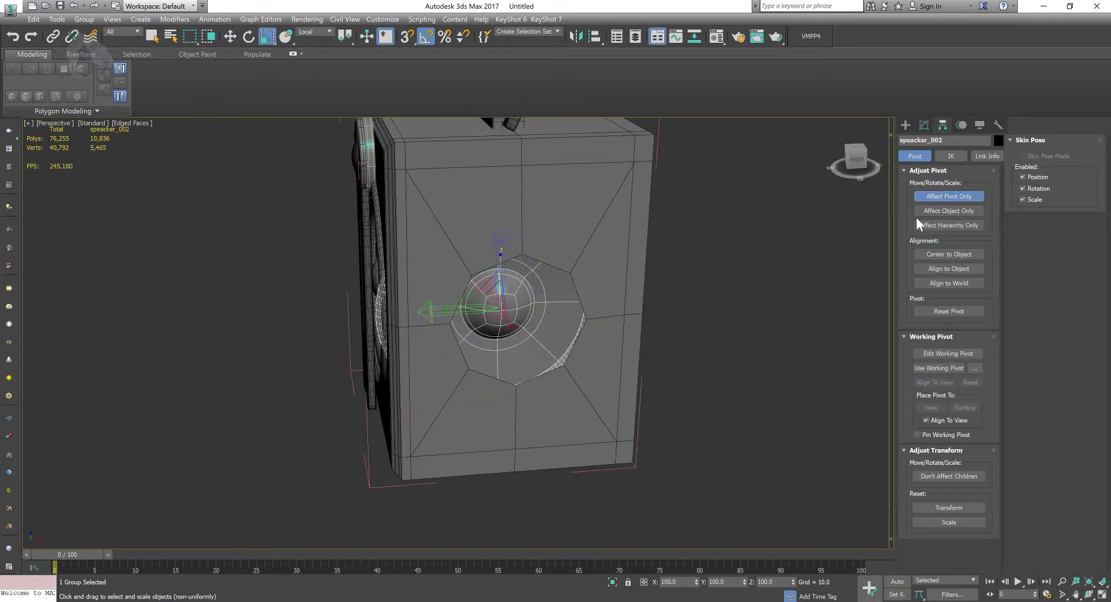
left_click(955, 196)
middle_click_drag(665, 354, 682, 363, "alt")
key("w")
middle_click_drag(495, 296, 503, 310, "alt")
left_click_drag(503, 310, 507, 315)
middle_click_drag(613, 356, 571, 346, "alt")
Zero the cloned speaker's Z position while keeping its depth, and move it down to cover the octagonal side opening
right_click(744, 583)
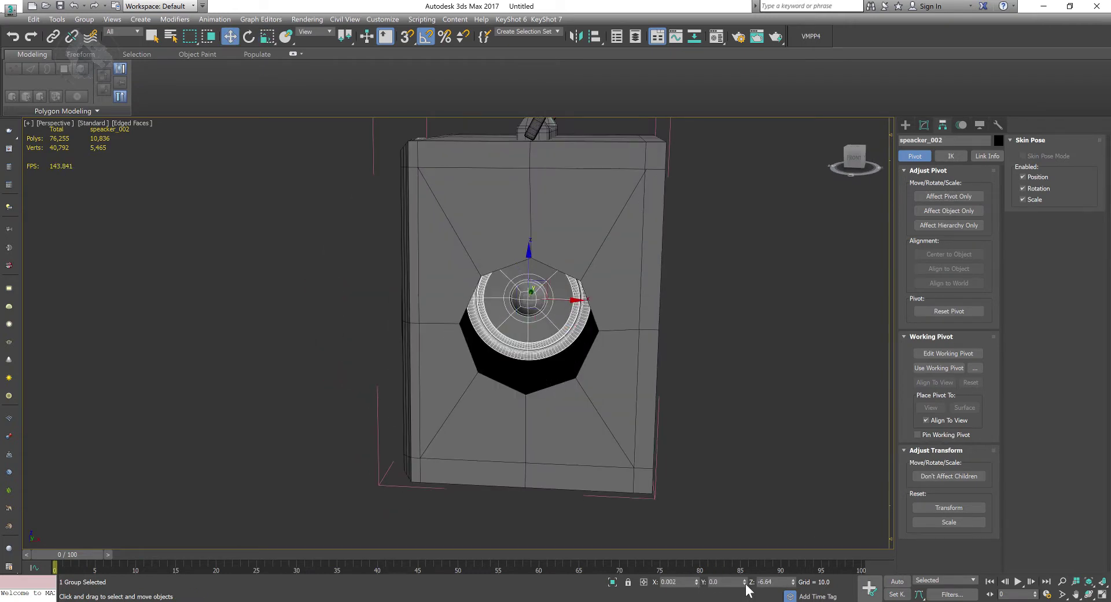
key("ctrl+z")
right_click(793, 584)
middle_click_drag(686, 543, 700, 561, "alt")
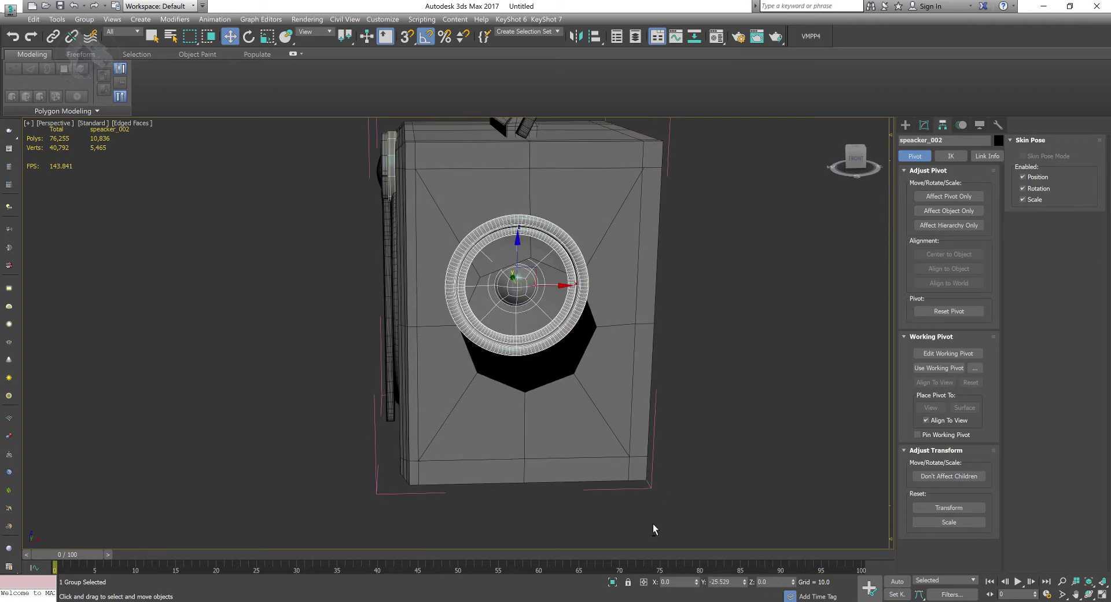
middle_click_drag(654, 529, 638, 506, "alt")
left_click_drag(550, 286, 563, 288)
left_click_drag(525, 249, 525, 292)
left_click(755, 353)
middle_click_drag(434, 426, 545, 431, "alt")
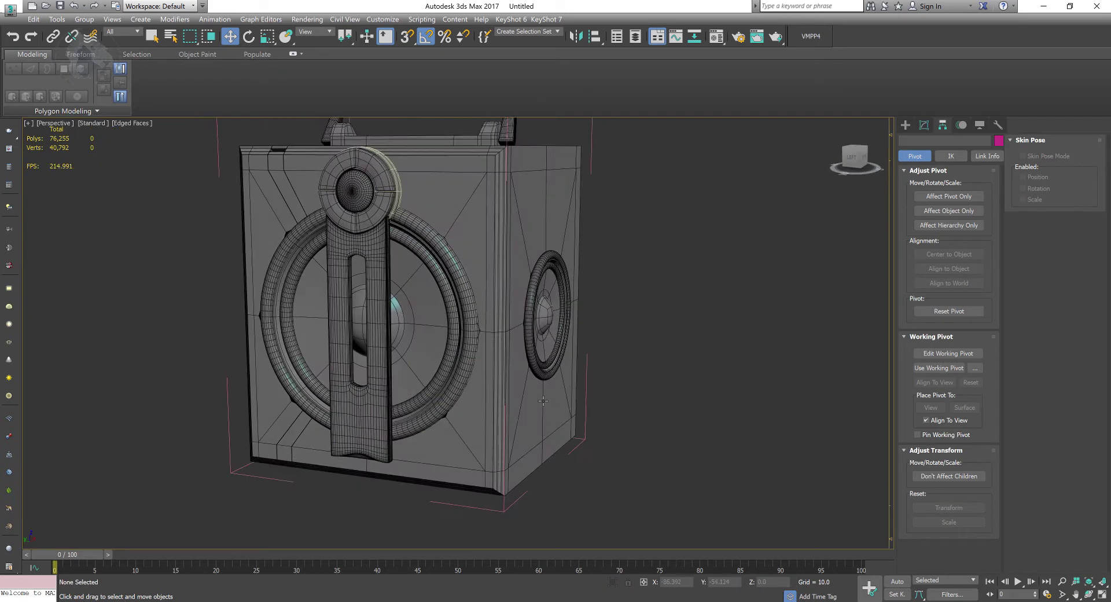
middle_click_drag(575, 396, 555, 409, "alt")
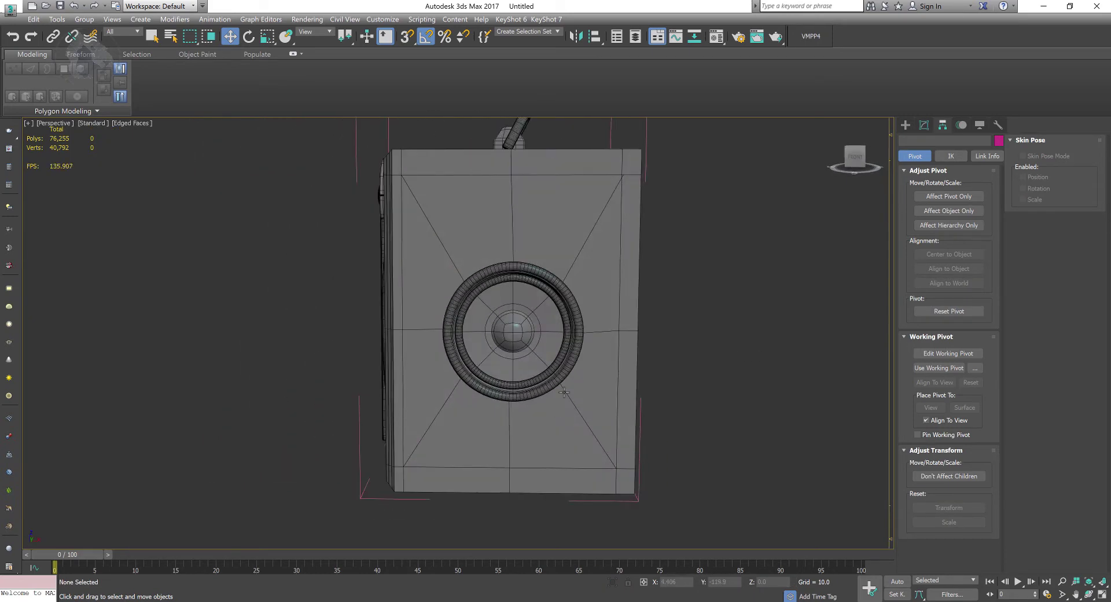
Switch to a maximized Front view framed on the side speaker
key("alt+w")
left_click(227, 300)
key("alt+w")
key("z")
scroll(388, 289, "down", 3)
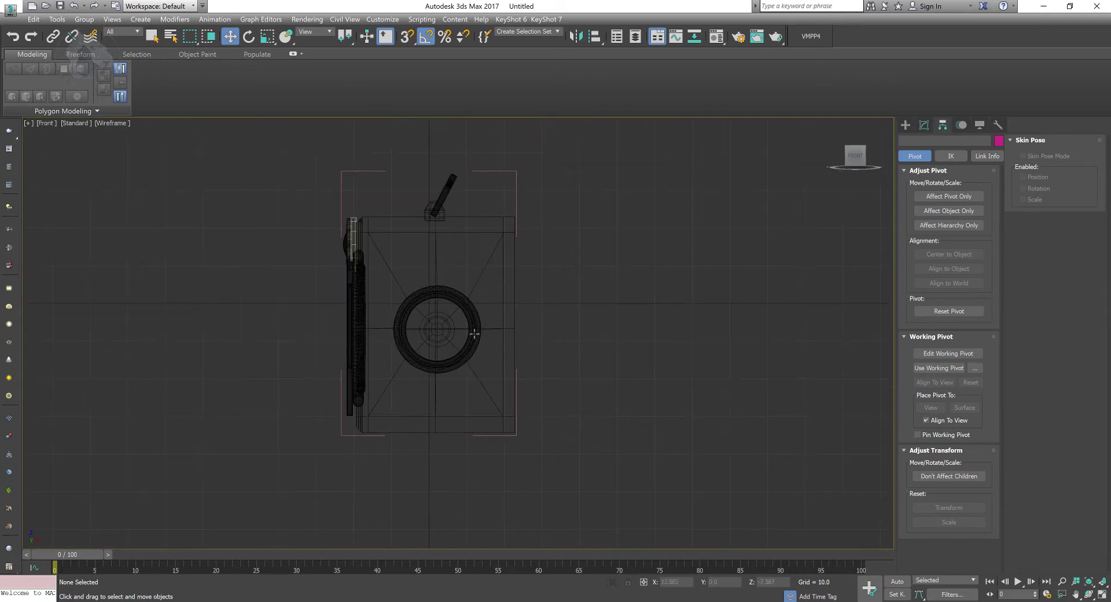
scroll(457, 324, "up", 3)
left_click(905, 124)
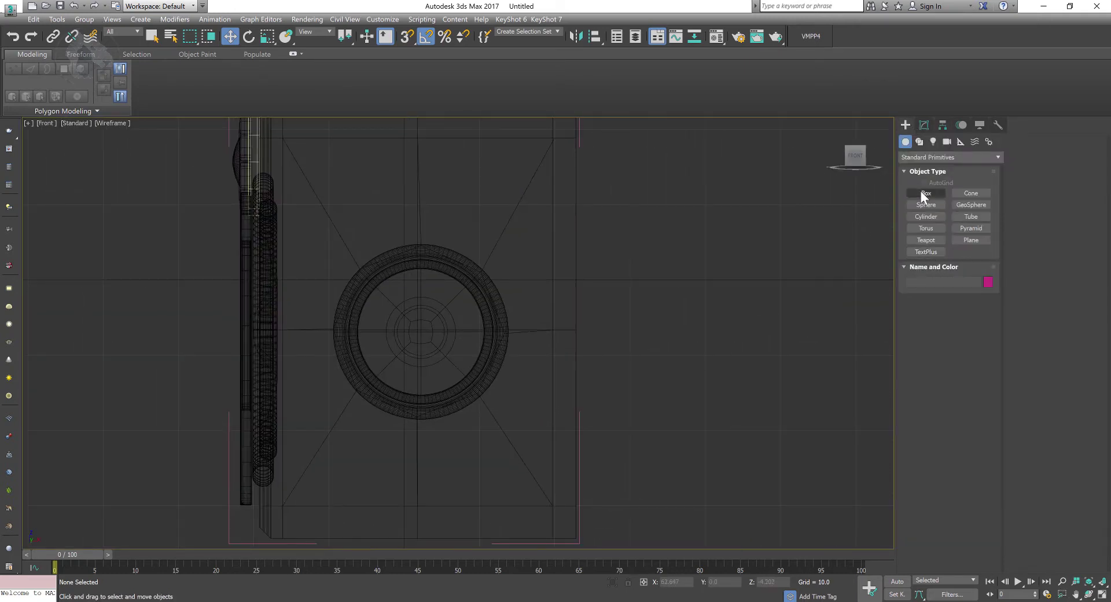
left_click(923, 192)
middle_click_drag(624, 323, 665, 293)
left_click_drag(674, 286, 688, 291)
left_click(691, 309)
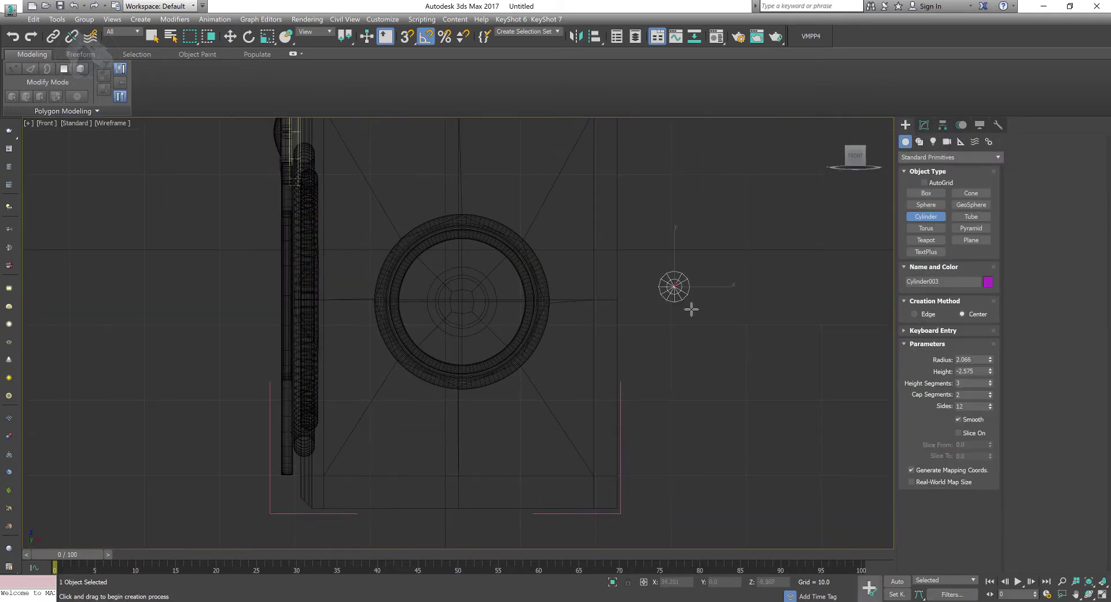
middle_click_drag(683, 321, 665, 317)
key("Delete")
Draw a 12-sided cylinder with radius about 8.5 and height about 5.3 beside the speaker box in the Front view
left_click(935, 216)
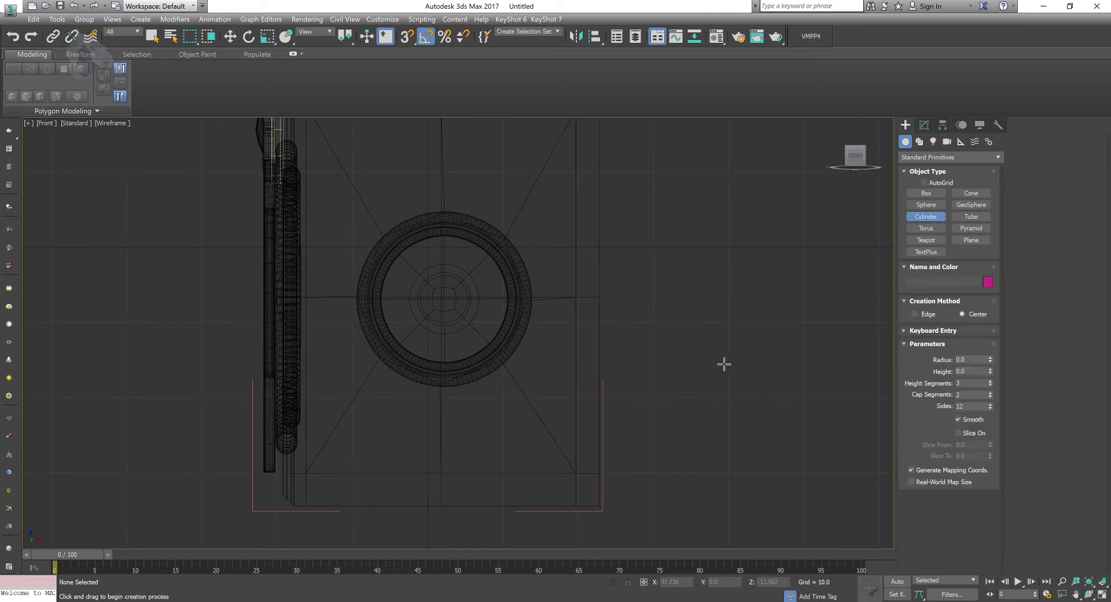
left_click_drag(652, 321, 701, 361)
right_click(679, 366)
left_click(932, 217)
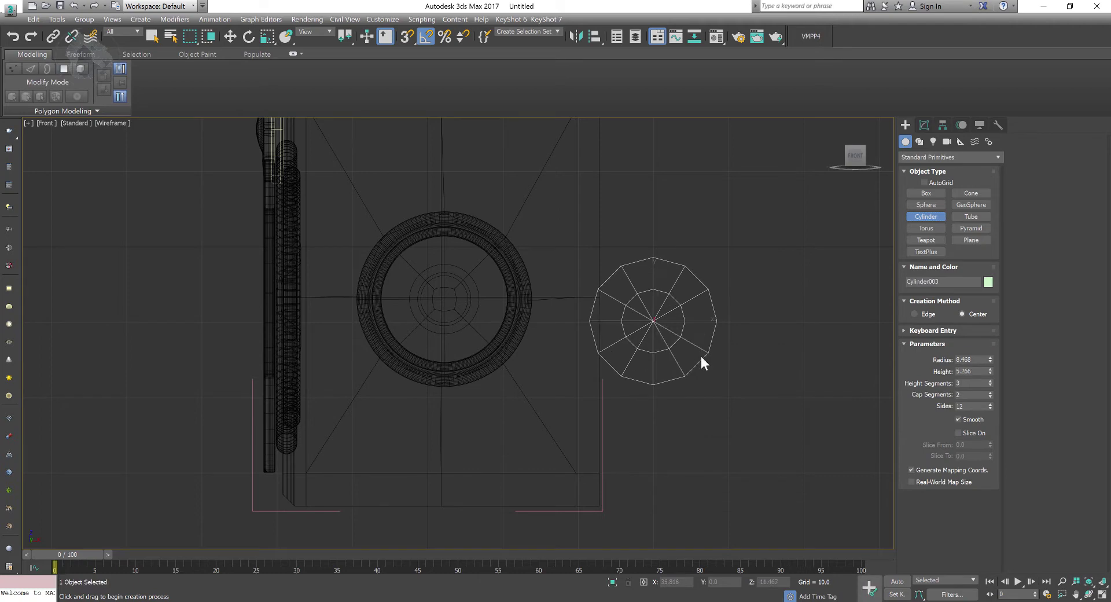
left_click(700, 357)
right_click(700, 357)
Move the cylinder over the inner edge of the side speaker's ring and scale it down
middle_click_drag(693, 323, 722, 331)
left_click_drag(721, 331, 550, 274)
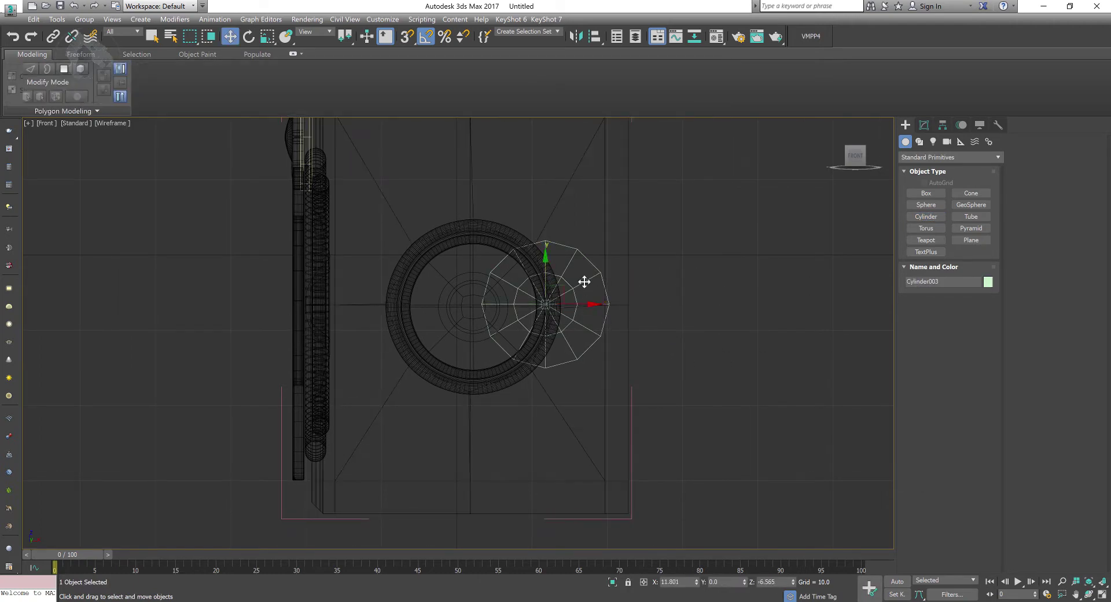
key("r")
mouse_move(533, 300)
left_mouse_down()
mouse_move(521, 313)
mouse_move(556, 305)
mouse_move(543, 305)
left_mouse_up()
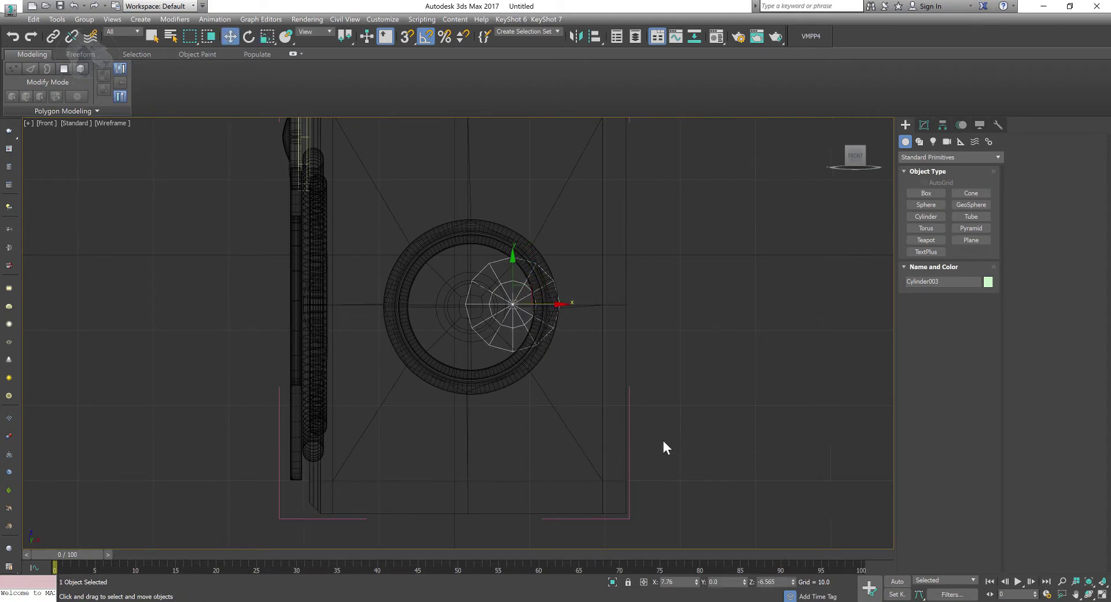
In a maximized Perspective view, move the cylinder outward until it sits in front of the side speaker
key("alt+w")
right_click(660, 423)
key("alt+w")
middle_click_drag(476, 273, 535, 301, "alt")
left_click_drag(497, 302, 622, 349)
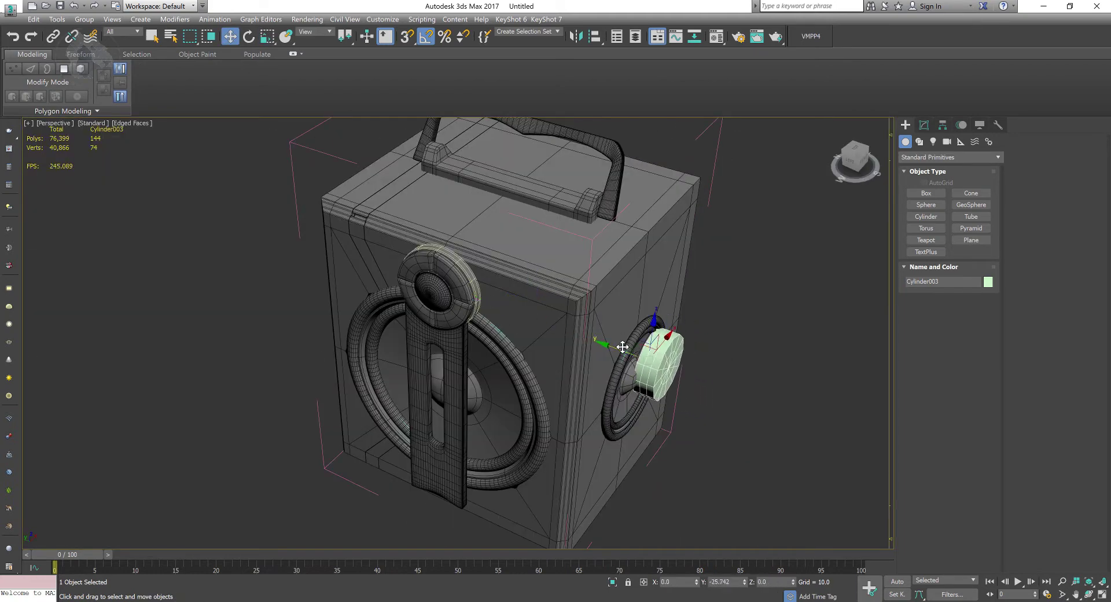
Flatten the cylinder along its axis into a thin disc and isolate it
key("z")
middle_click_drag(660, 413, 553, 404, "alt")
key("r")
left_click_drag(504, 338, 424, 326)
middle_click_drag(715, 450, 496, 390, "alt")
key("alt+q")
middle_click_drag(595, 407, 540, 390, "alt")
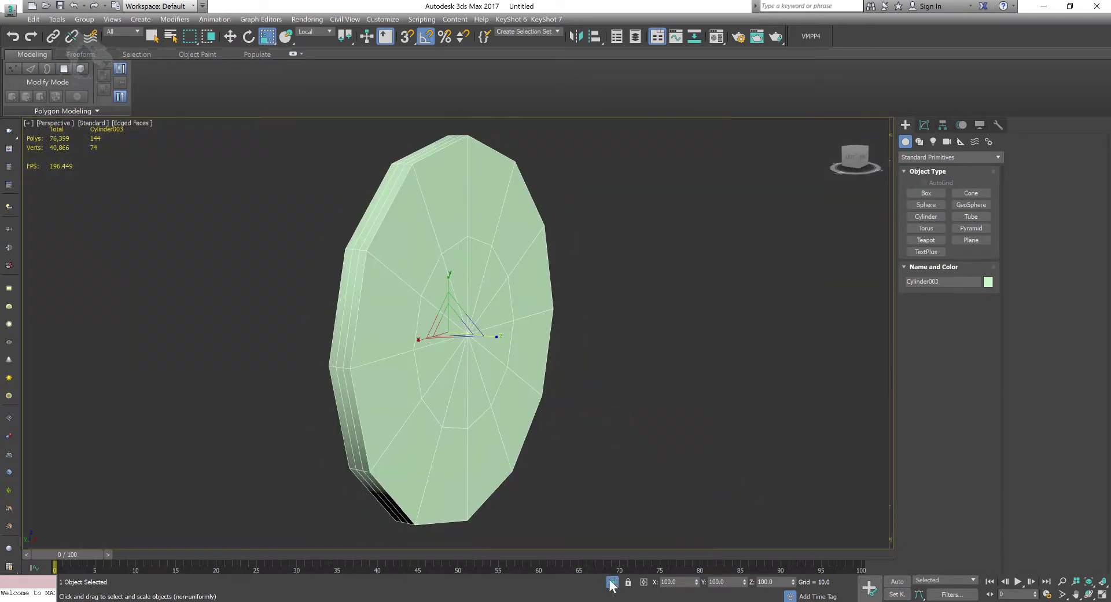
Convert the disc to an Editable Poly and select the vertices of the two inner edge loops around its side
left_click(923, 125)
middle_click_drag(669, 357, 696, 339)
middle_click_drag(654, 350, 605, 342, "alt")
middle_click_drag(739, 370, 524, 307, "alt")
right_click(524, 307)
left_click(694, 415)
left_click(931, 316)
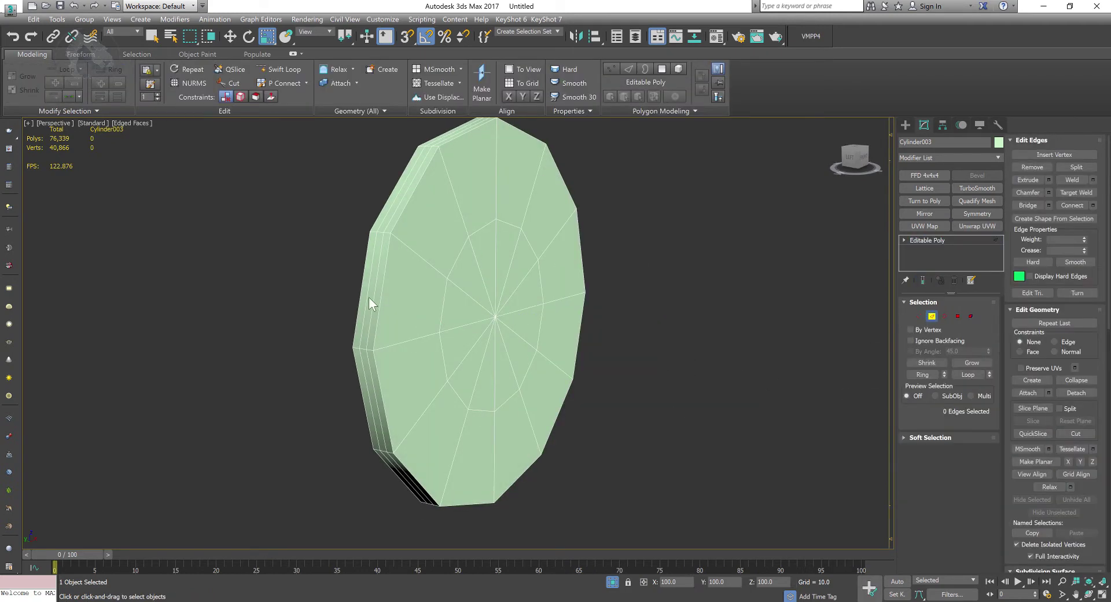
double_click(367, 296)
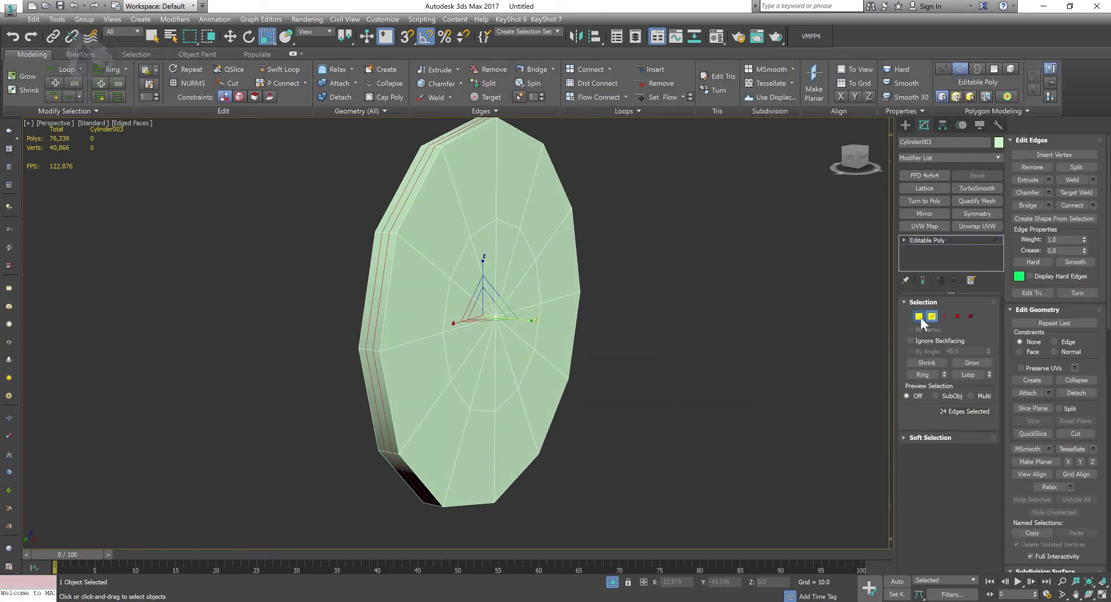
left_click(919, 317, "ctrl")
middle_click_drag(413, 327, 821, 344, "alt")
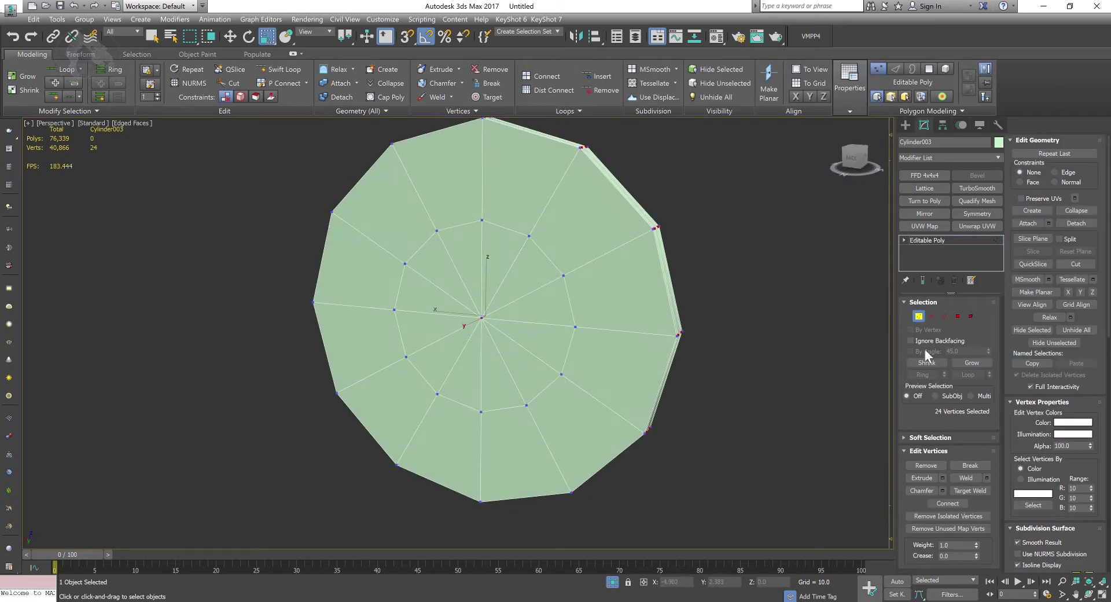
Select all inner and outer polygons of the disc's back cap and delete them
key("q")
left_click(958, 316)
left_click(457, 292)
left_click(468, 264, "ctrl")
left_click(489, 272, "ctrl")
left_click(518, 278, "ctrl")
left_click(532, 310, "ctrl")
left_click(539, 339, "ctrl")
left_click(522, 365, "ctrl")
left_click(496, 378, "ctrl")
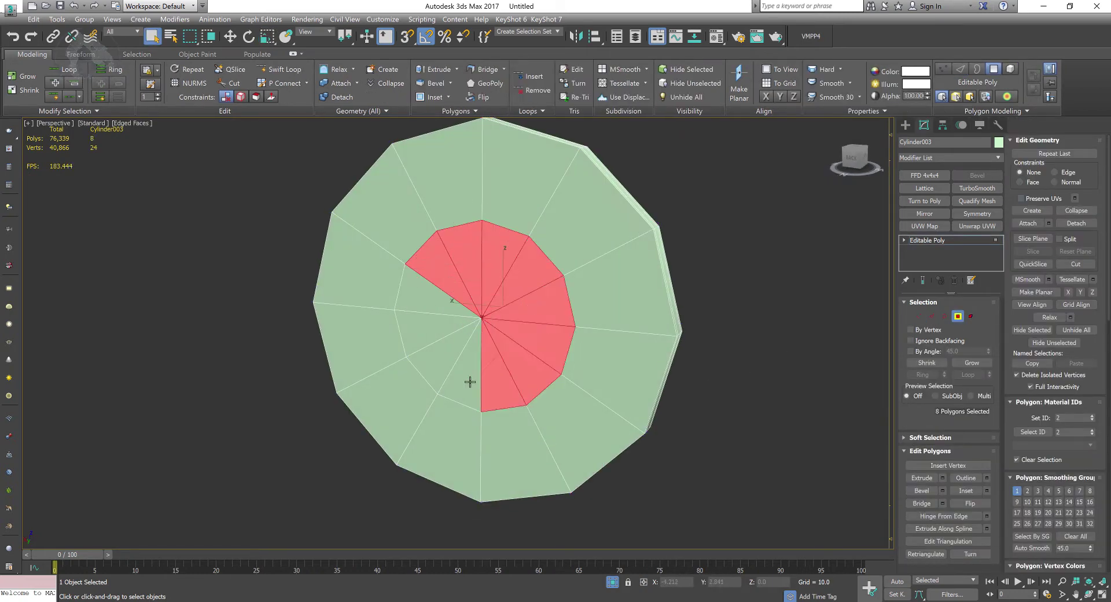
left_click(466, 374, "ctrl")
left_click(441, 356, "ctrl")
left_click(427, 327, "ctrl")
left_click(426, 297, "ctrl")
left_click(972, 362)
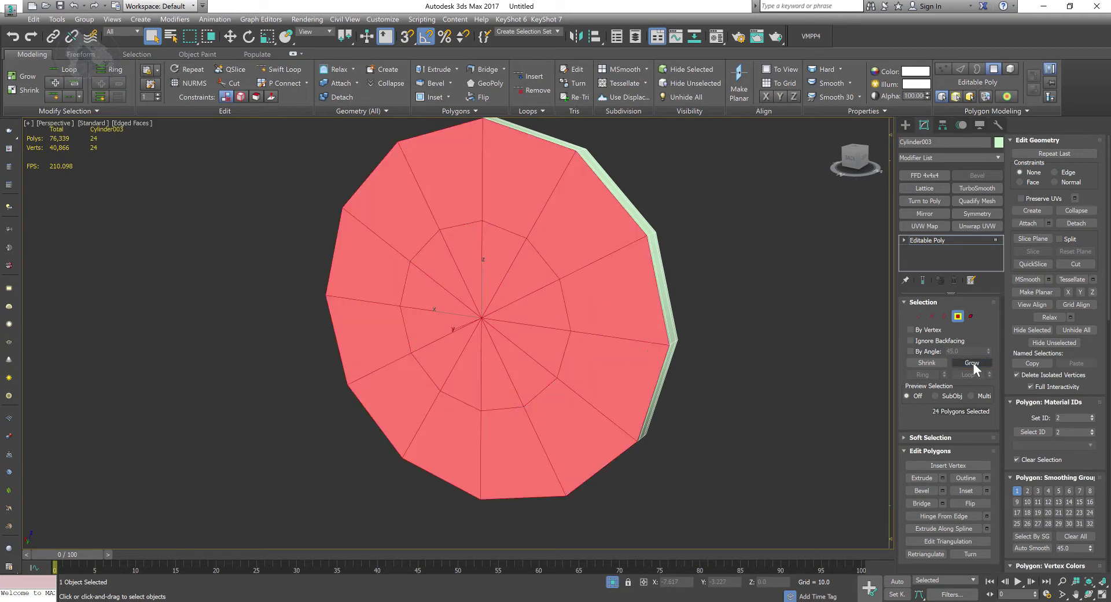
key("Delete")
left_click(956, 317)
Scale the front cap's inner edge loop out close to the disc's rim and end the isolation
middle_click_drag(810, 405, 712, 449, "alt")
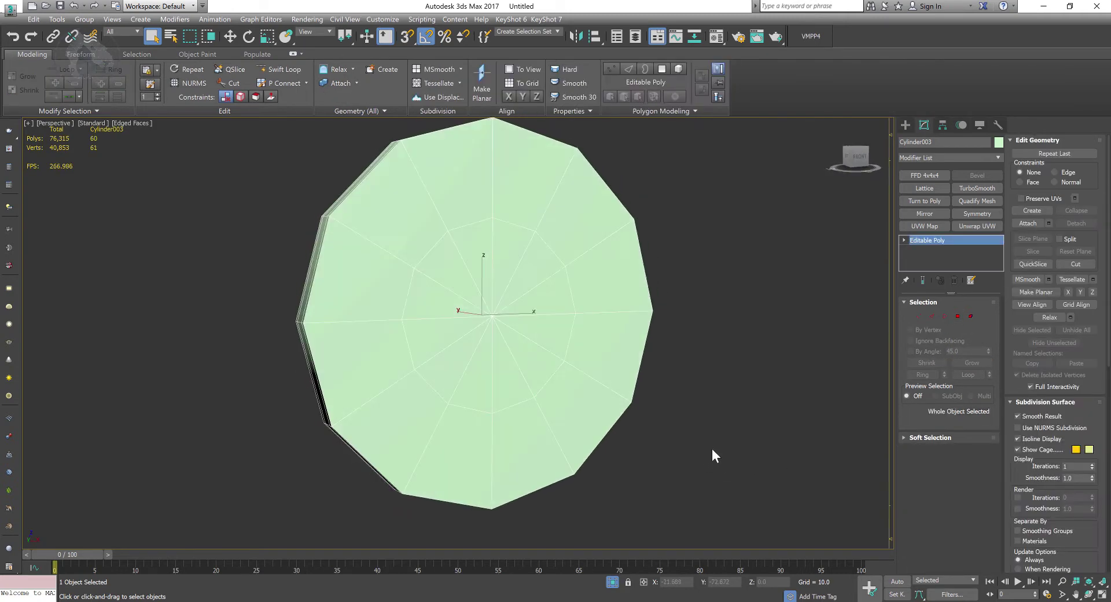
left_click(931, 316)
double_click(560, 307)
left_click_drag(488, 311, 500, 283)
left_click(931, 315)
scroll(779, 414, "down", 3)
middle_click_drag(779, 414, 740, 446, "alt")
left_click(612, 582)
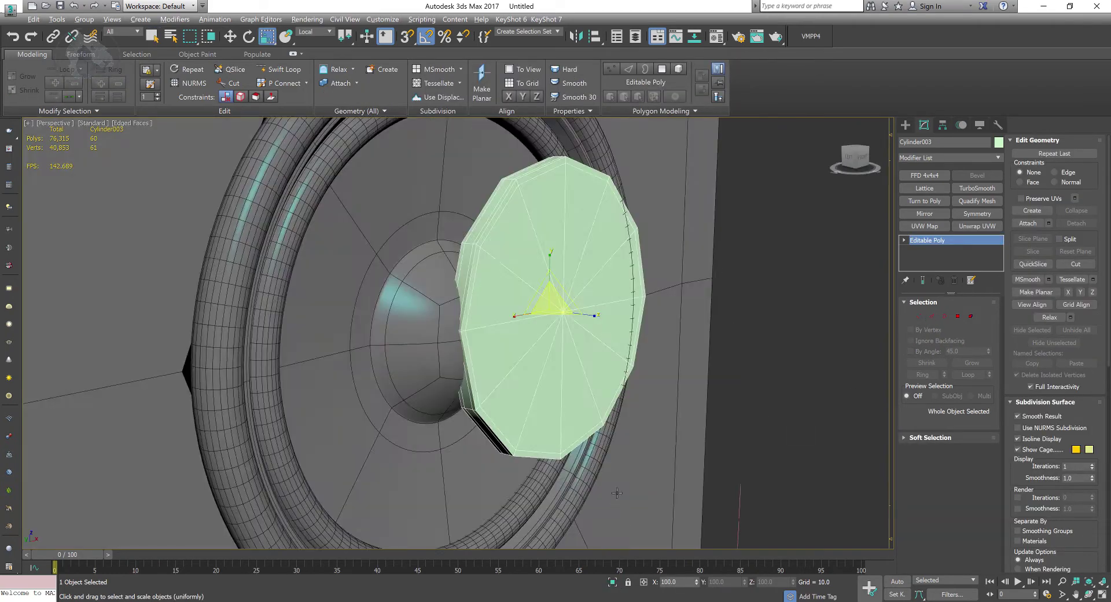
Open the side speaker group, select its speaker mesh for polygon editing and isolate it
middle_click_drag(584, 429, 619, 433, "alt")
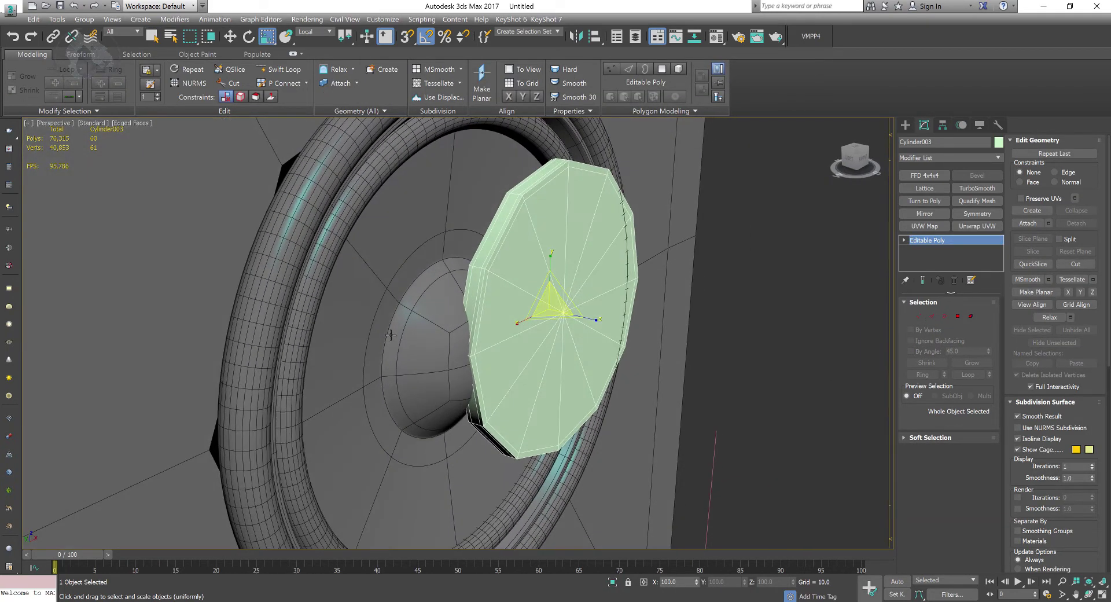
left_click(392, 335)
left_click(83, 19)
left_click(95, 55)
left_click(729, 370)
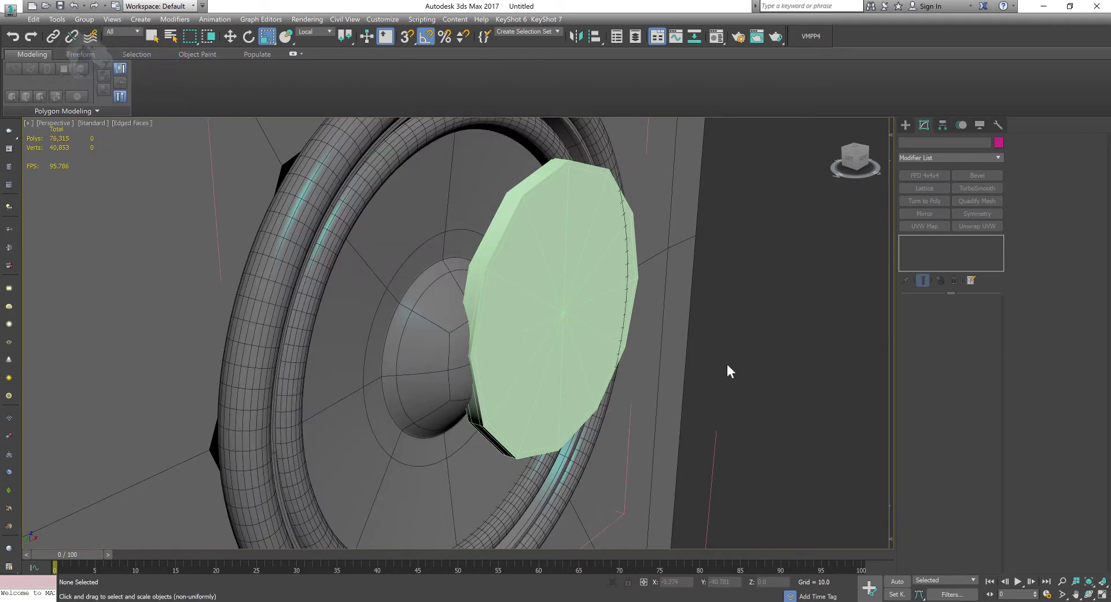
left_click(428, 324)
left_click(931, 316)
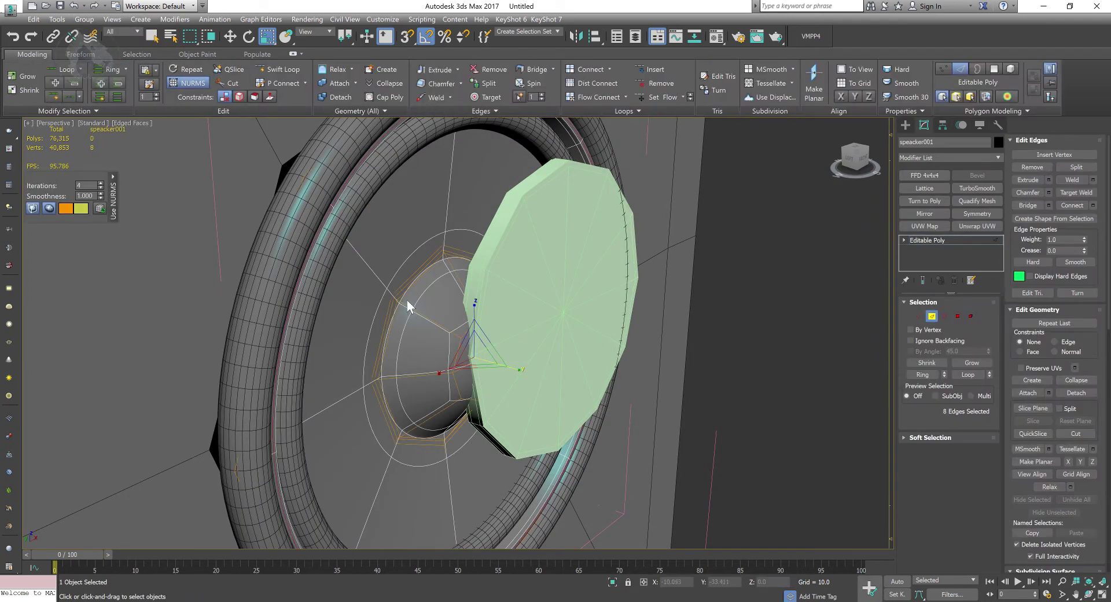
key("4")
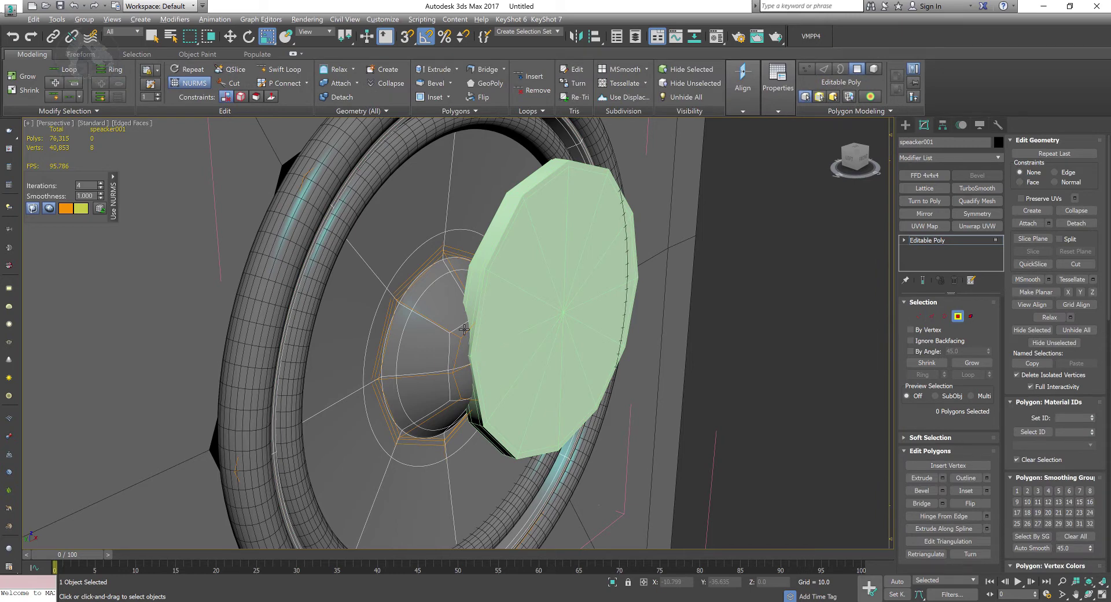
key("alt+q")
Select the central dome polygons, grow the selection over the whole dome and move it along the speaker's axis
middle_click_drag(654, 370, 617, 359, "alt")
scroll(549, 351, "up", 3)
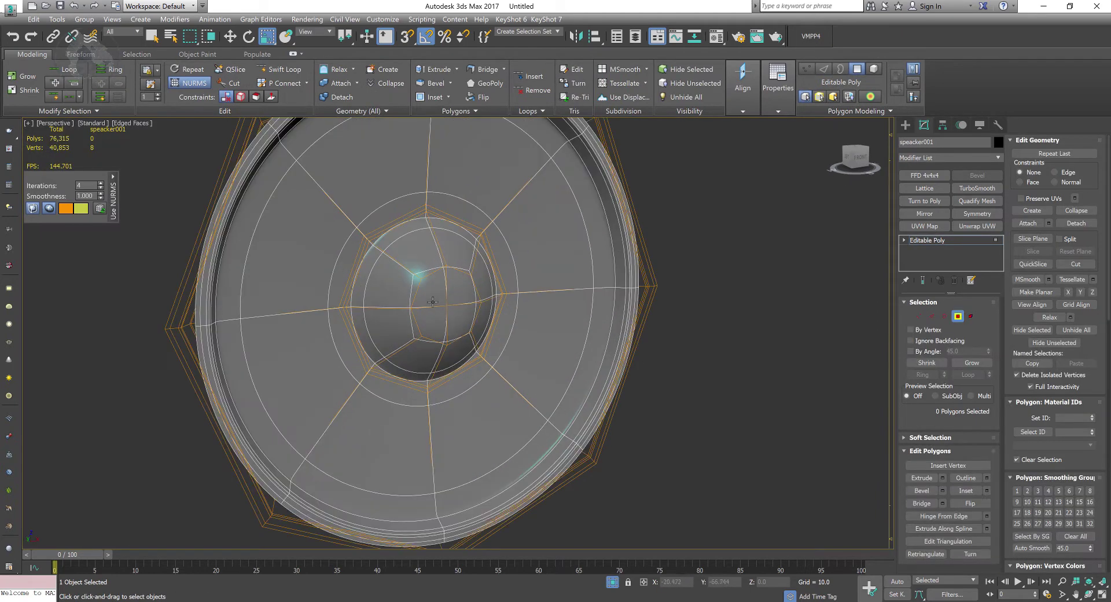
left_click(463, 292, "ctrl")
left_click(463, 324, "ctrl")
left_click(435, 324, "ctrl")
middle_click_drag(424, 340, 524, 353, "alt")
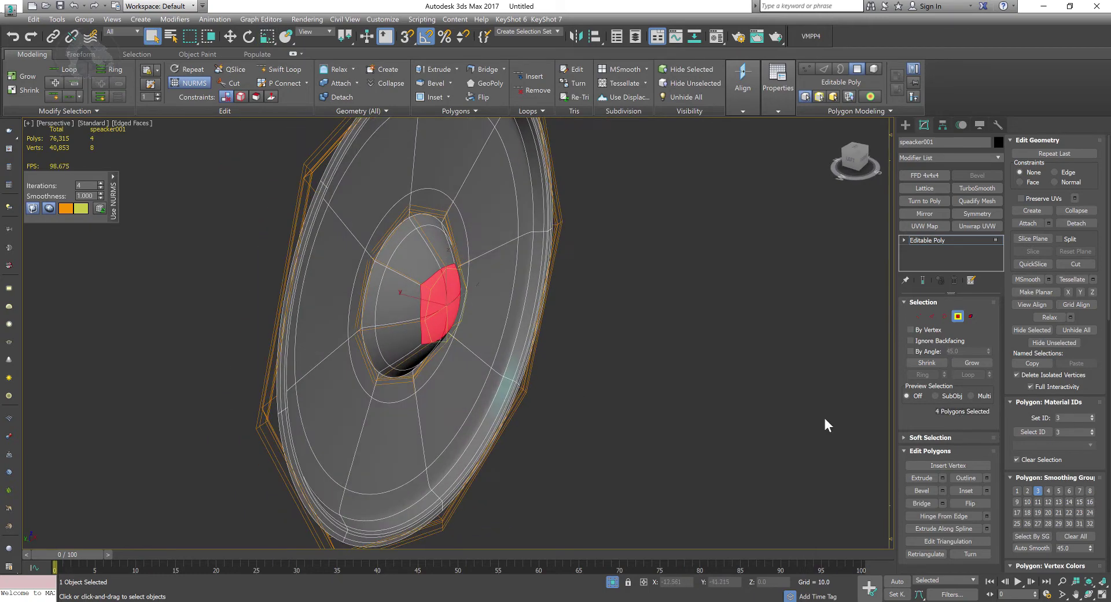
left_click(967, 363)
middle_click_drag(619, 329, 567, 341, "alt")
left_click(967, 358)
key("w")
middle_click_drag(462, 319, 657, 358, "alt")
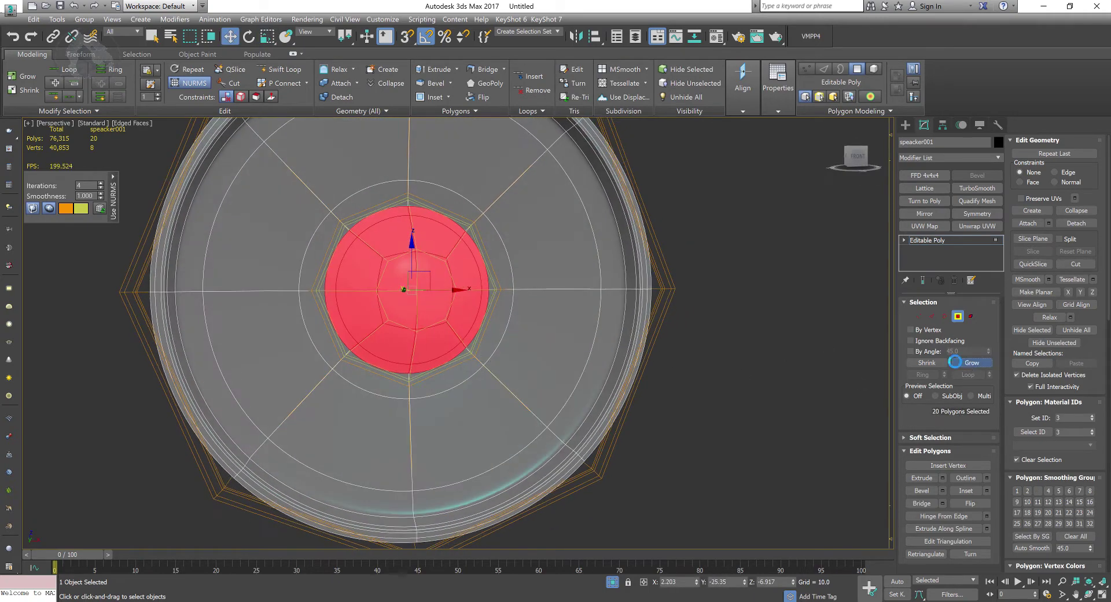
left_click(954, 361)
middle_click_drag(569, 312, 482, 408, "alt")
left_click_drag(390, 329, 401, 346)
middle_click_drag(401, 345, 615, 370, "alt")
left_click(959, 317)
Open the thin disc for polygon editing and select the six rim polygons on the side facing the speaker's centre
scroll(712, 359, "up", 4)
scroll(615, 369, "up", 2)
left_click(456, 285)
middle_click_drag(456, 285, 382, 301, "alt")
left_click(959, 315)
left_click(387, 250)
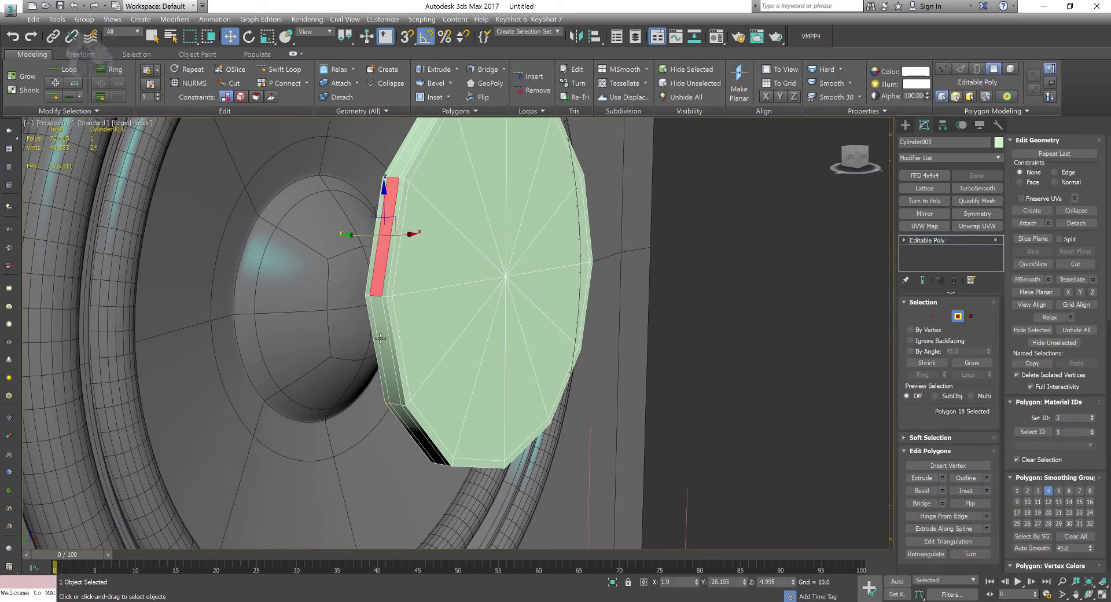
left_click(380, 340, "ctrl")
left_click(961, 362)
key("ctrl+z")
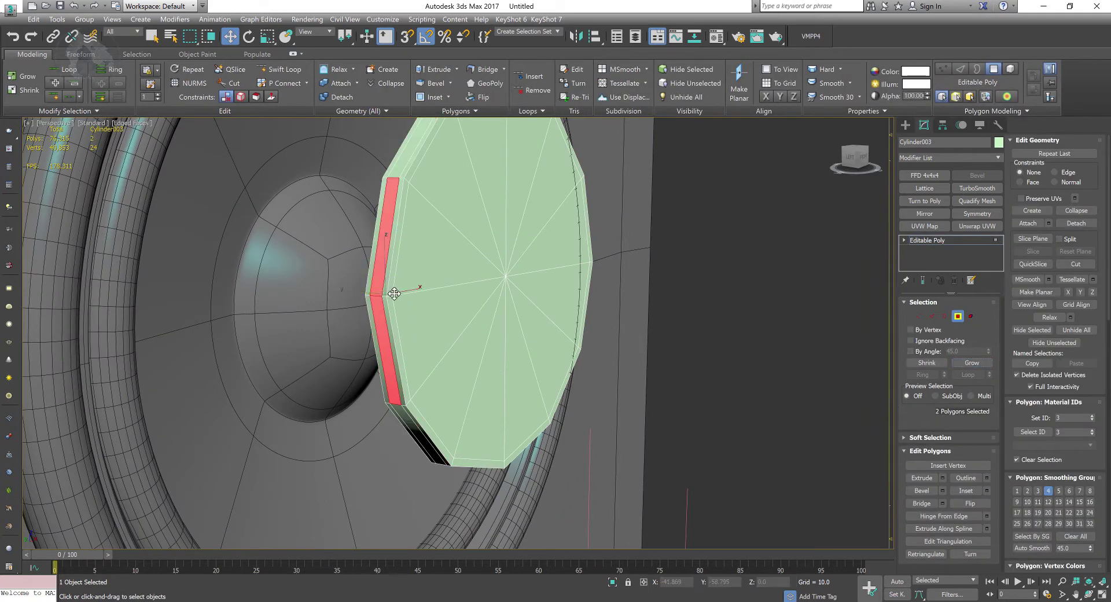
key("q")
scroll(394, 293, "up", 2)
left_click(440, 278, "ctrl")
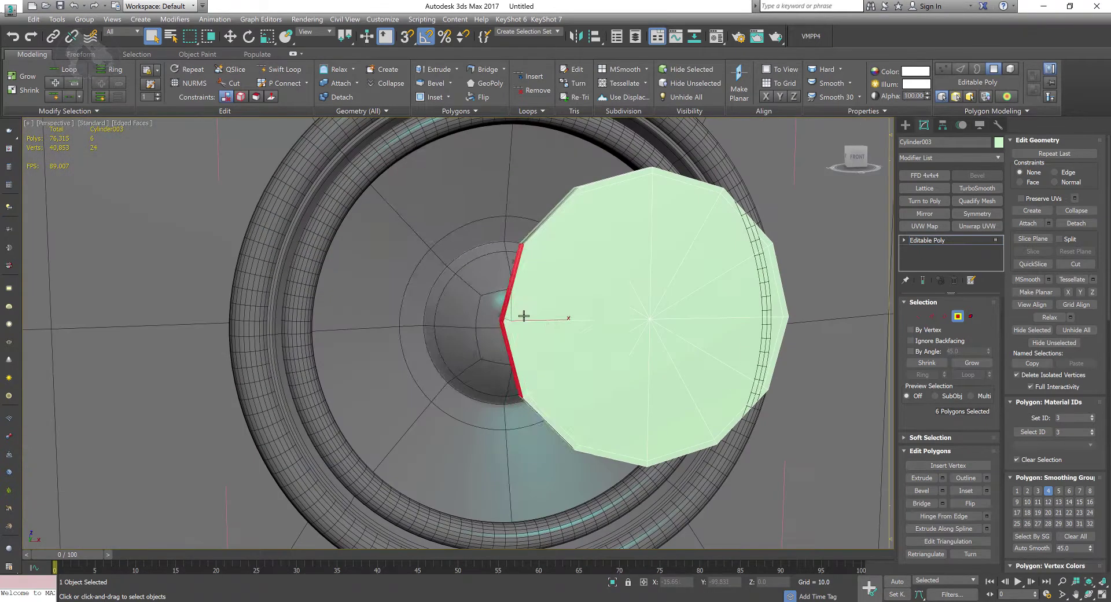
Extrude the selected rim polygons about 13 units outward into an arm reaching across to the speaker's outer ring
right_click(501, 302)
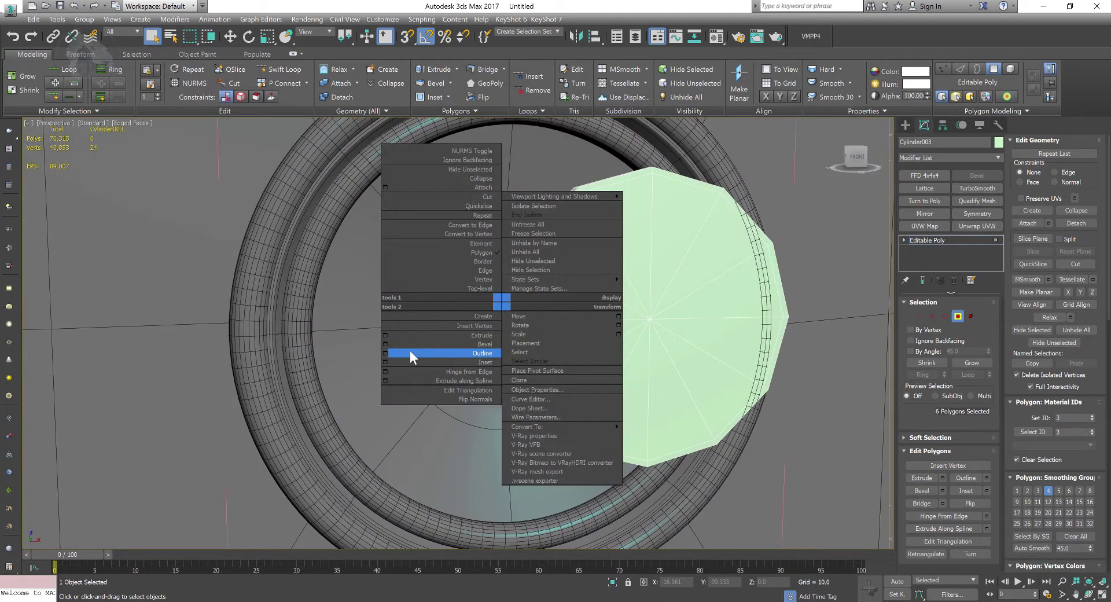
left_click(385, 335)
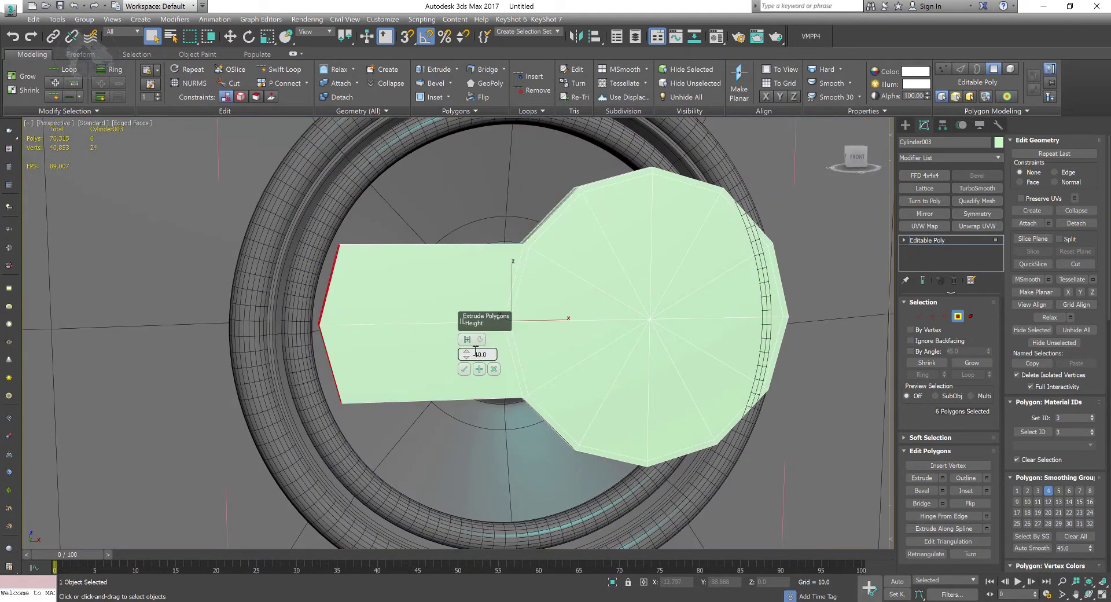
mouse_move(469, 355)
left_mouse_down()
mouse_move(463, 339)
mouse_move(457, 354)
left_mouse_up()
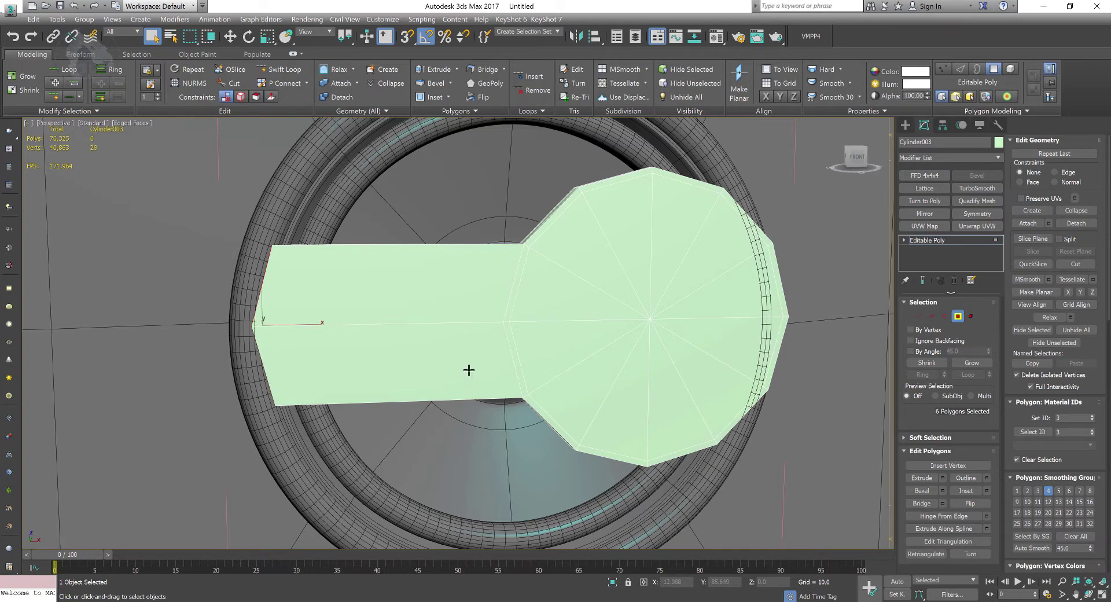
Try to flatten the arm's angled end by scaling its end polygons along the X axis
left_click_drag(287, 322, 278, 299)
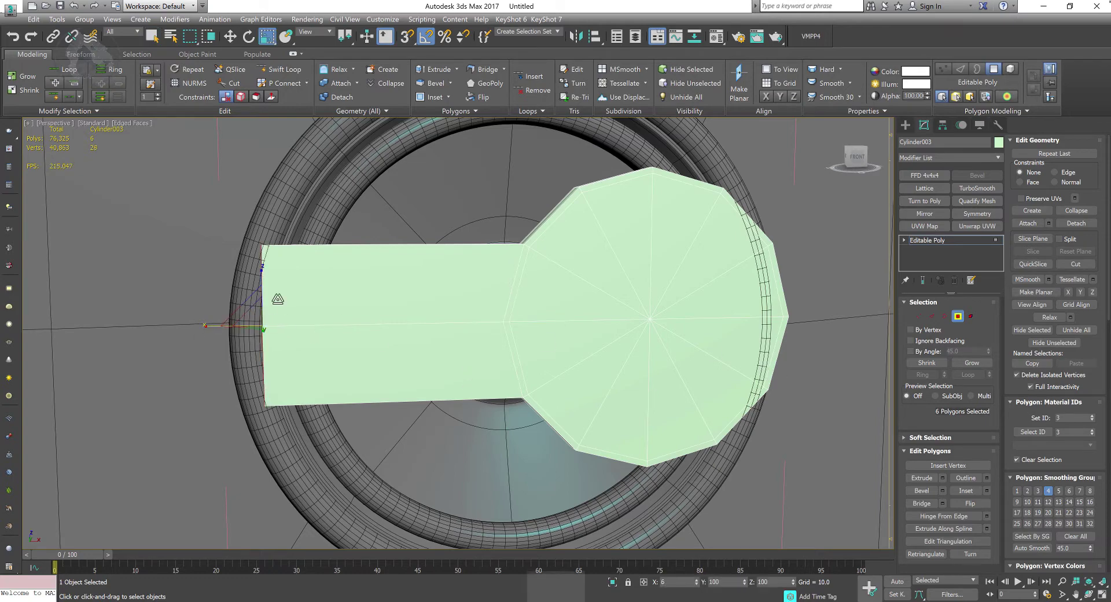
middle_click_drag(480, 316, 581, 285, "alt")
key("w")
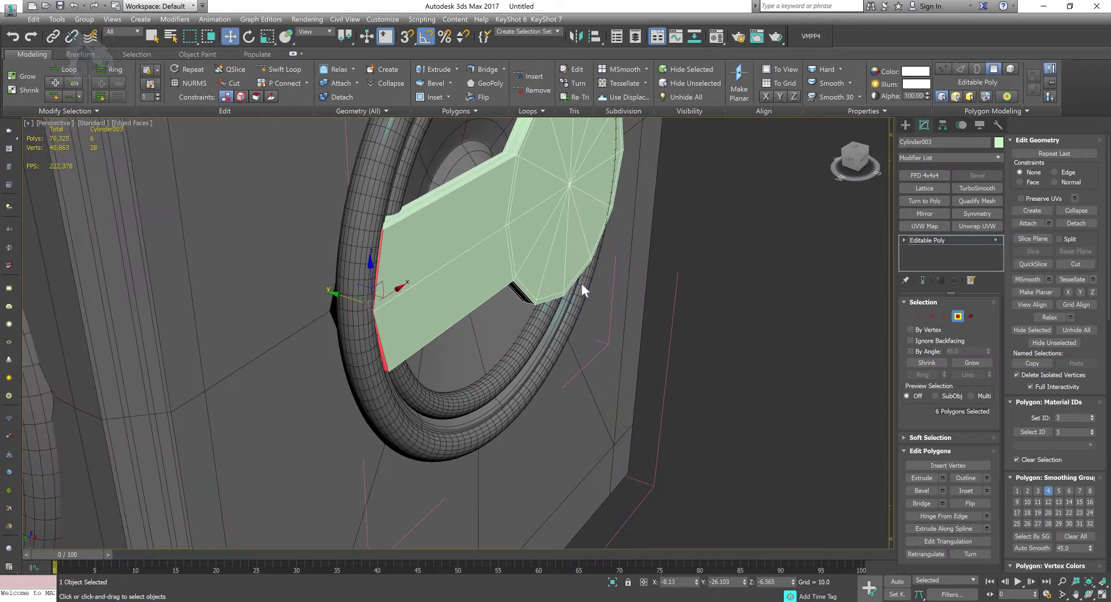
key("r")
middle_click_drag(636, 396, 631, 370, "alt")
key("w")
Shift the whole disc-and-arm shape along X over the speaker and pull the arm's end vertices back inside the outer ring
left_click(958, 316)
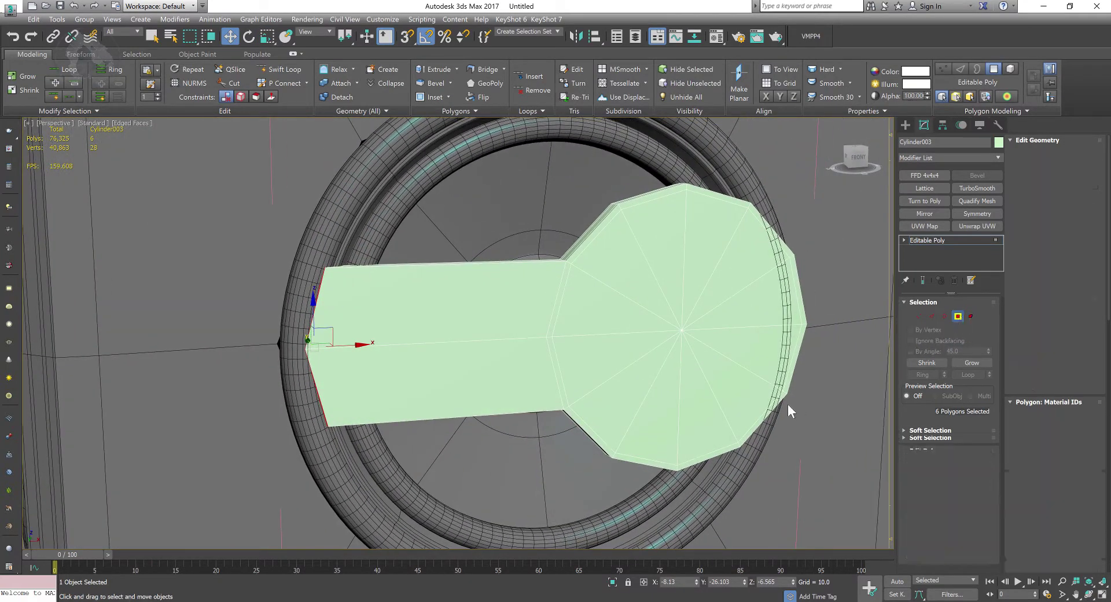
middle_click_drag(787, 404, 711, 336, "alt")
left_click_drag(714, 334, 687, 331)
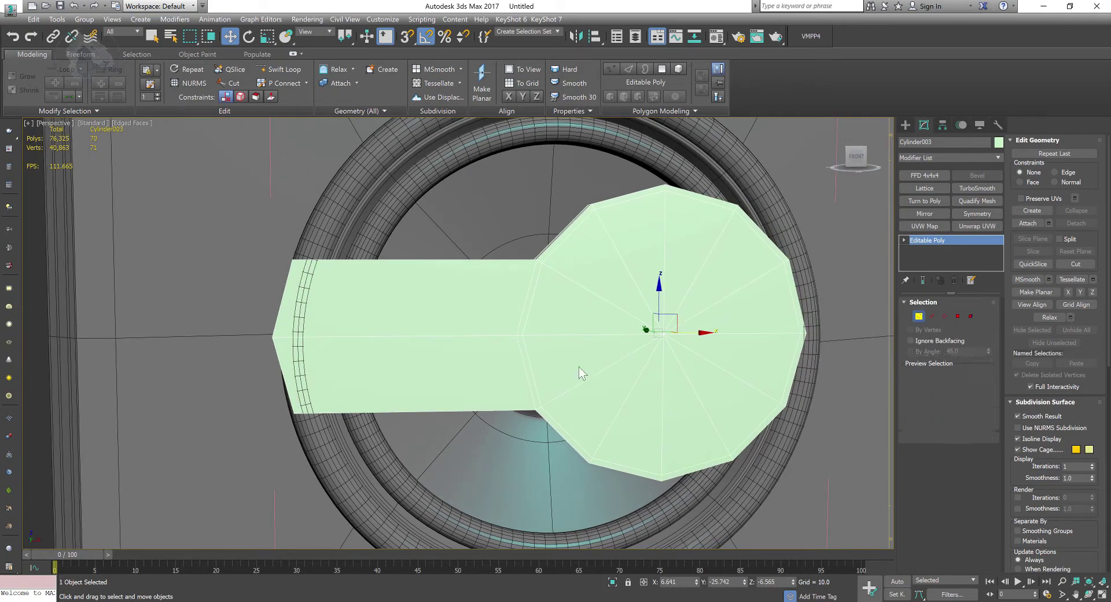
key("1")
left_click_drag(238, 218, 331, 544)
left_click_drag(319, 338, 350, 336)
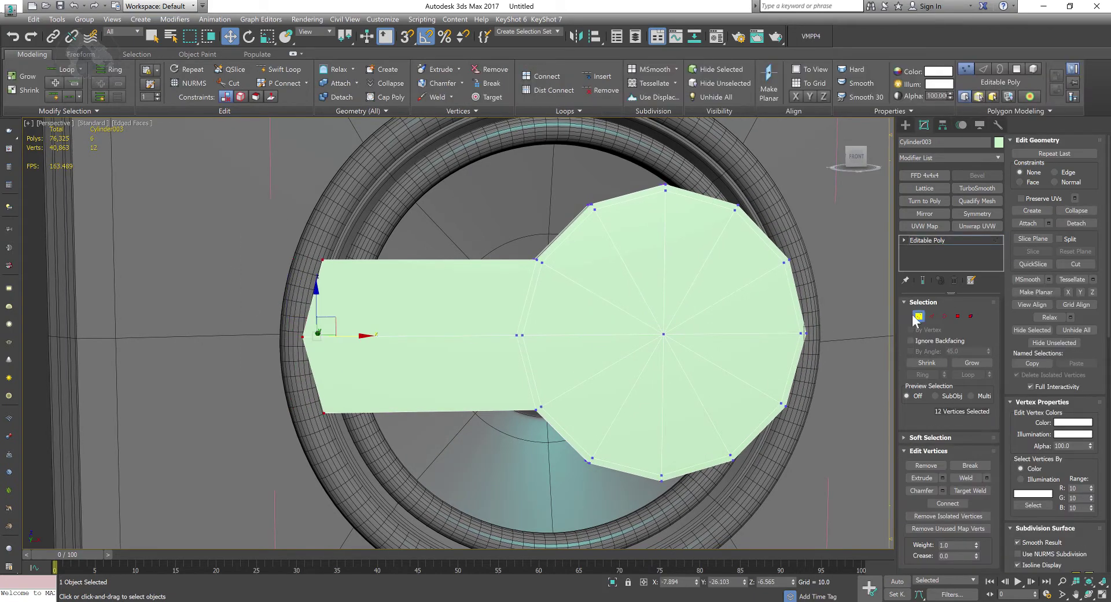
left_click(918, 315)
Thin the whole shape by scaling it along its local thickness axis and adjust its distance from the speaker along Y
middle_click_drag(521, 416, 495, 355, "alt")
key("r")
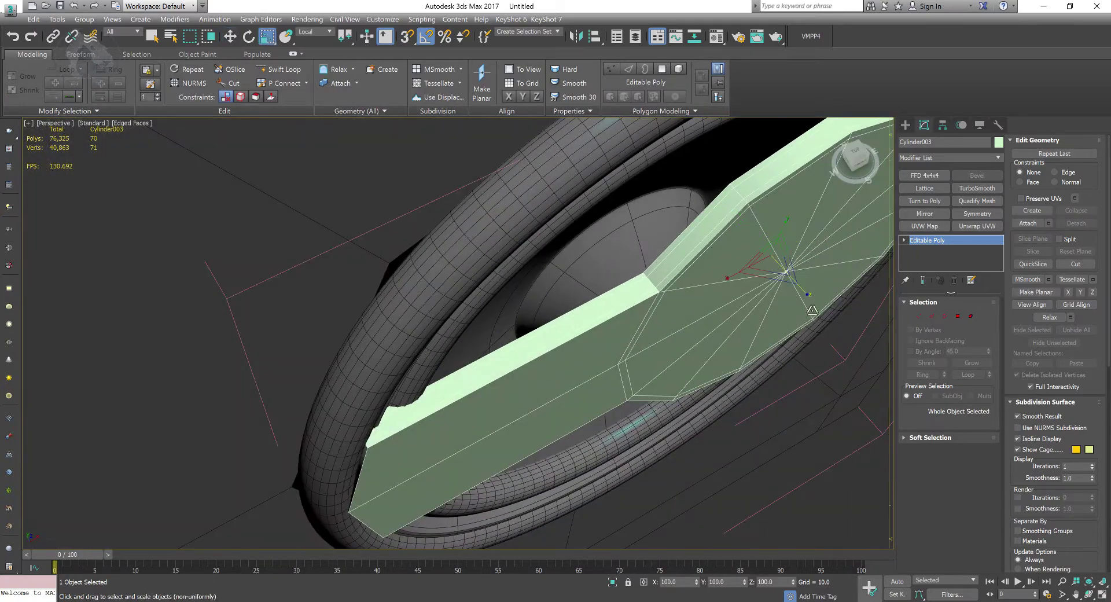
left_click_drag(810, 293, 789, 268)
key("w")
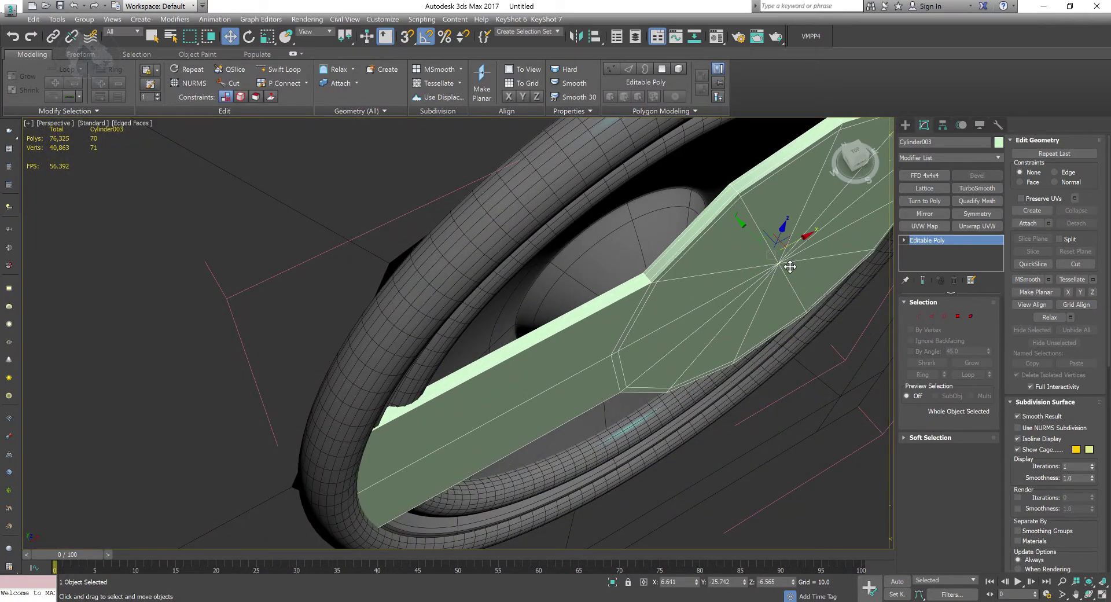
left_click_drag(748, 234, 752, 237)
key("f")
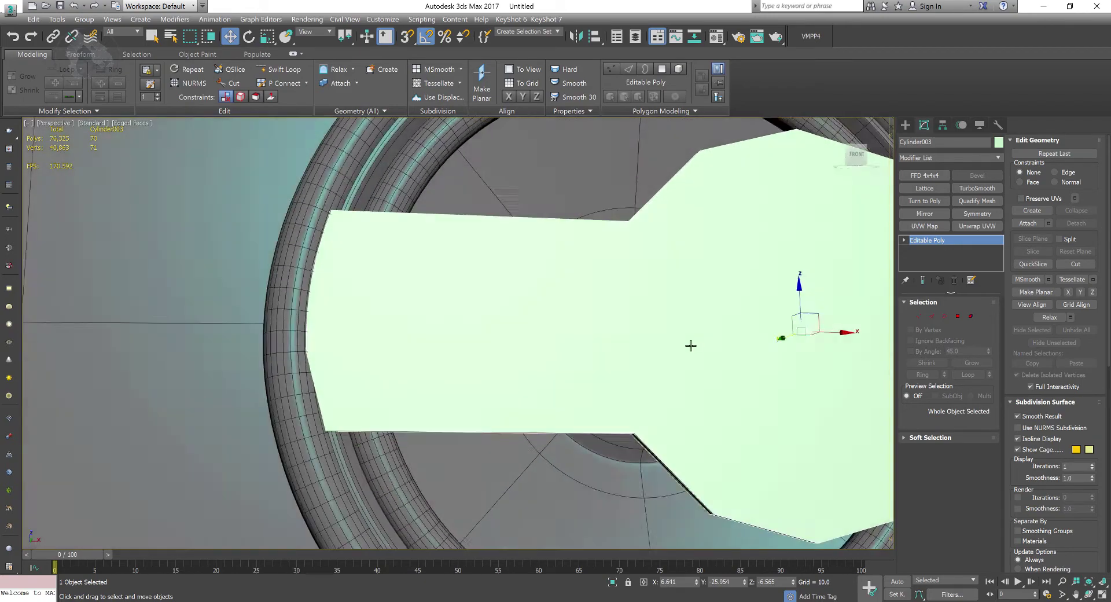
scroll(720, 380, "down", 4)
middle_click_drag(607, 347, 502, 337, "alt")
scroll(565, 332, "up", 4)
left_click_drag(439, 252, 443, 254)
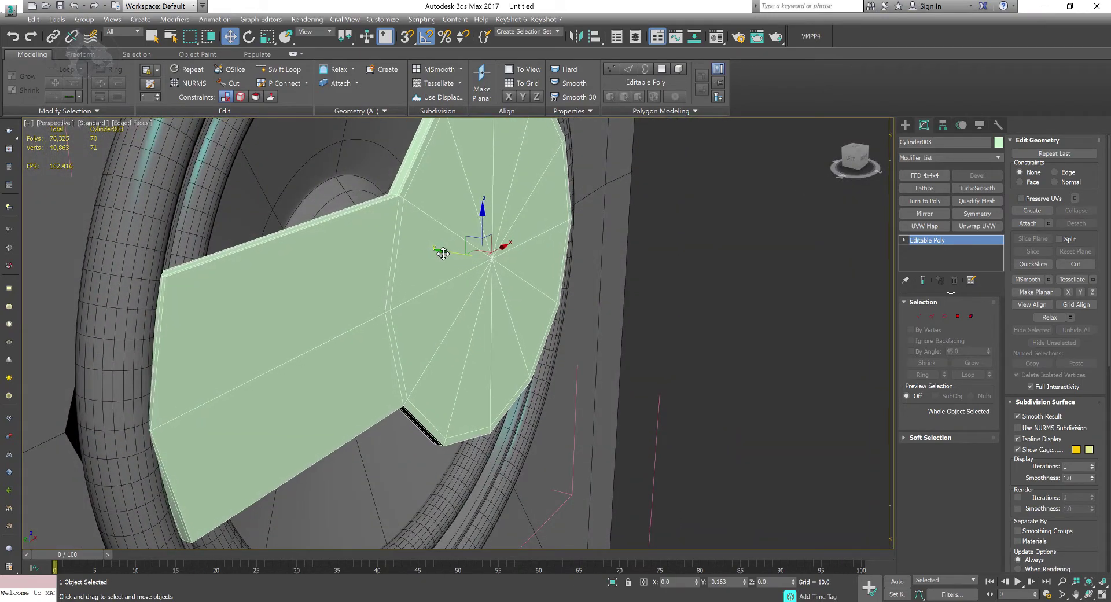
Try to insert an edge loop across the middle of the arm with Swift Loop
scroll(399, 286, "down", 4)
middle_click_drag(471, 303, 456, 342, "alt")
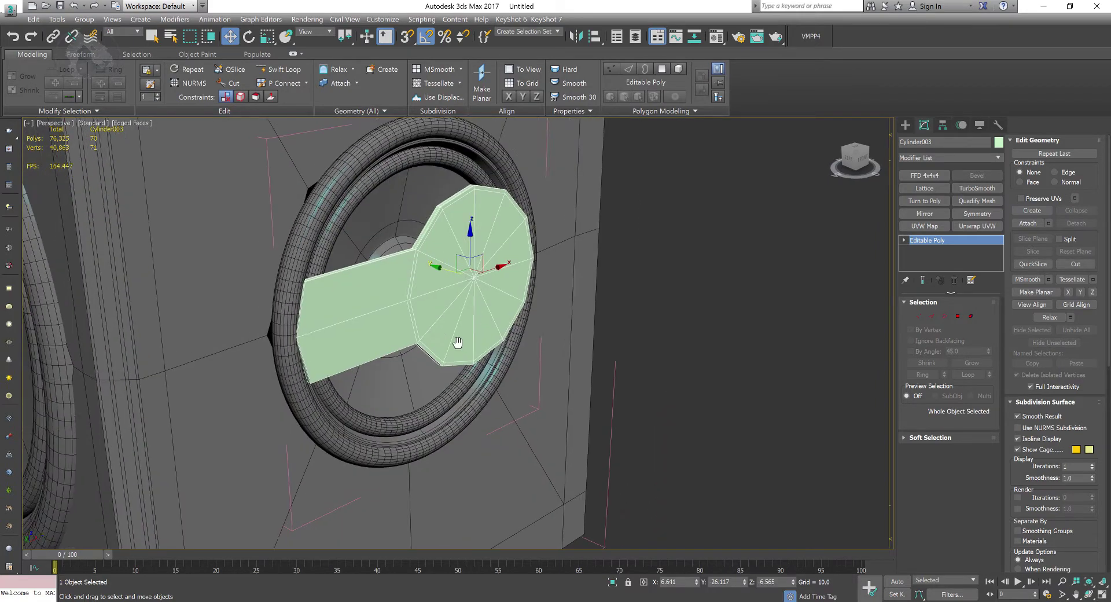
scroll(456, 342, "up", 4)
mouse_move(520, 367)
middle_mouse_down("alt")
mouse_move(553, 389)
mouse_move(527, 375)
middle_mouse_up("alt")
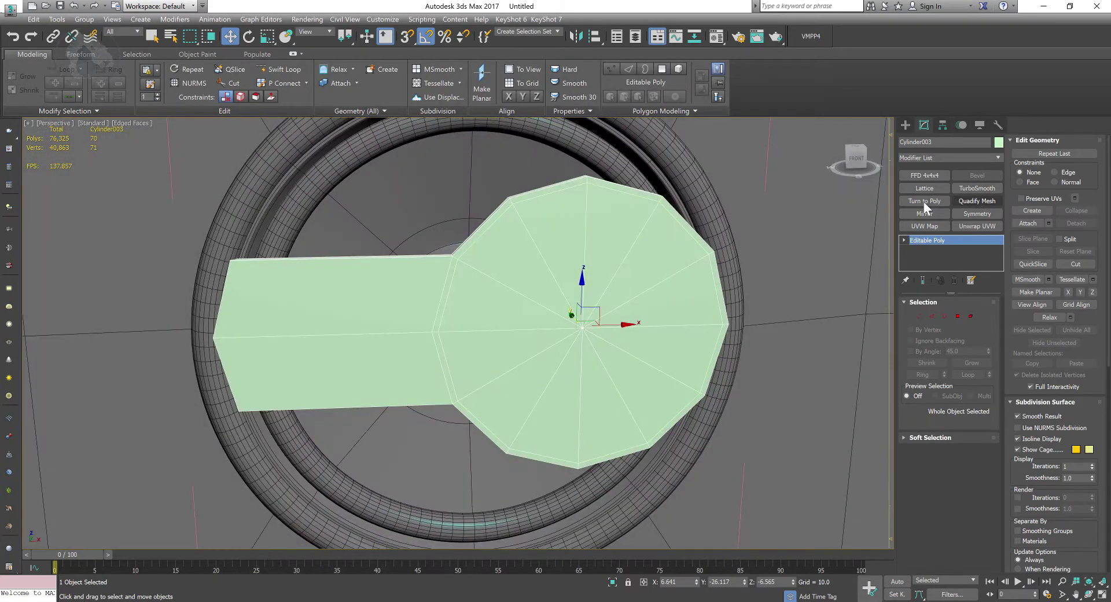
scroll(471, 272, "up", 5)
scroll(508, 268, "down", 4)
scroll(494, 275, "up", 4)
scroll(510, 268, "down", 2)
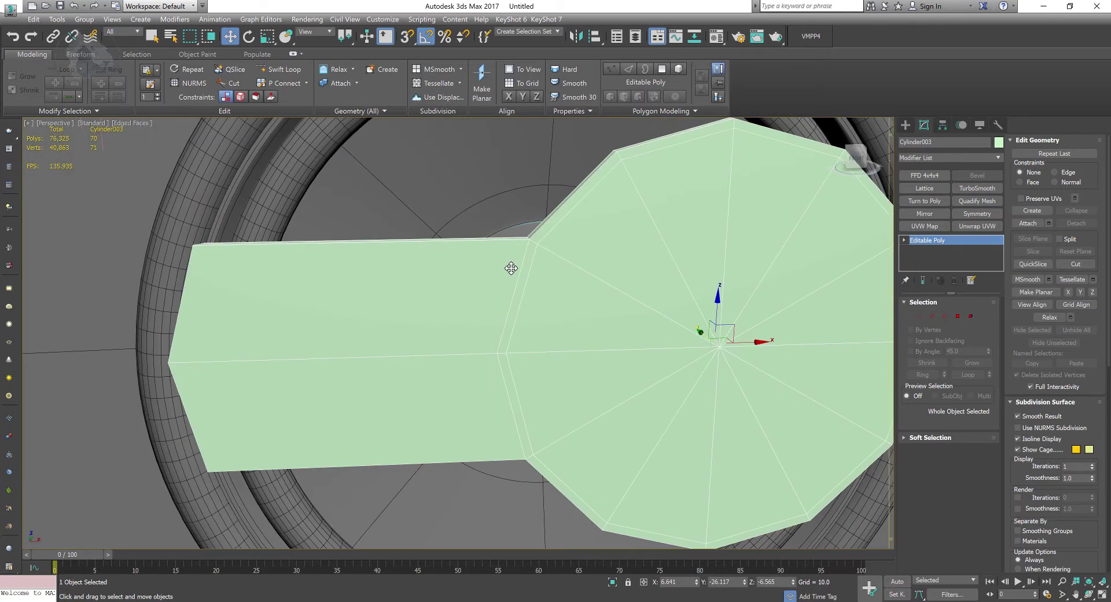
left_click(279, 70)
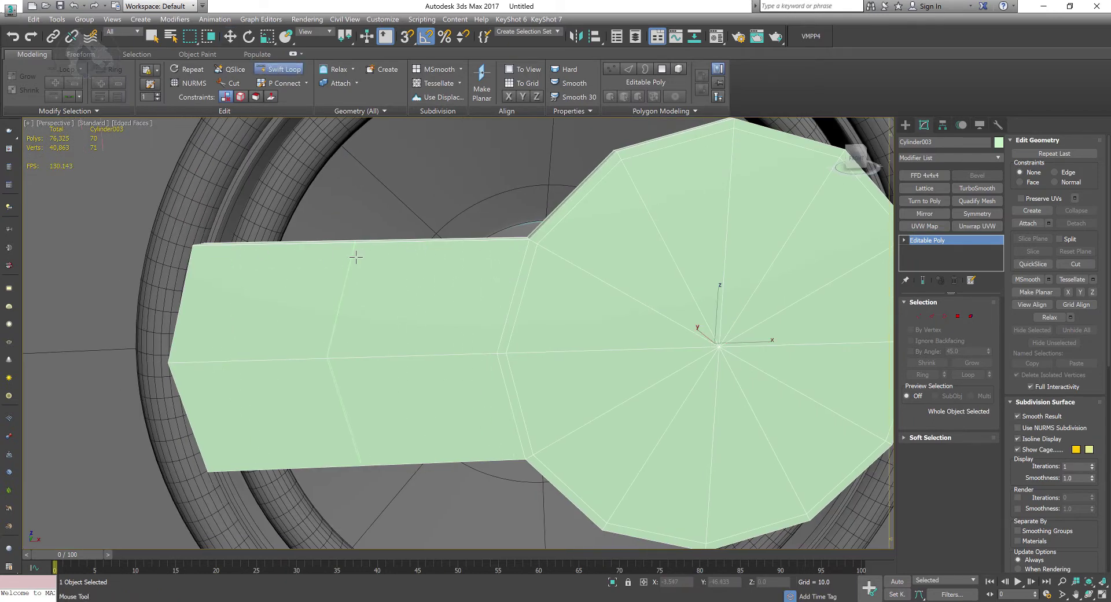
middle_click_drag(374, 284, 443, 254)
key("ctrl+z")
right_click(578, 330)
Select the vertices at the arm's free end and scale them to 70 % along Z
key("1")
middle_click_drag(252, 272, 292, 275)
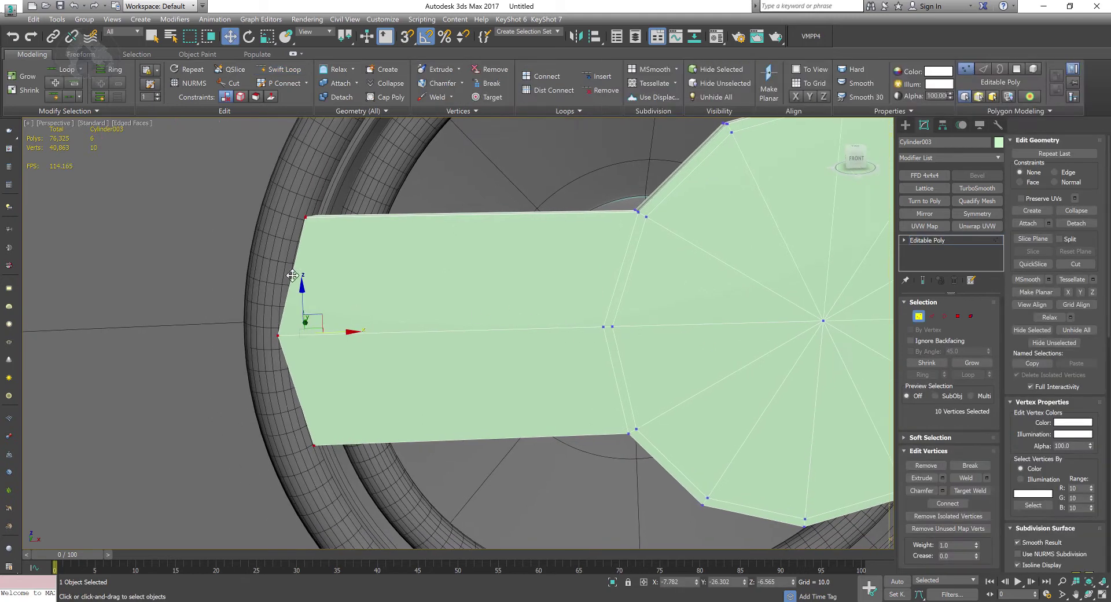
key("r")
left_click_drag(298, 276, 298, 288)
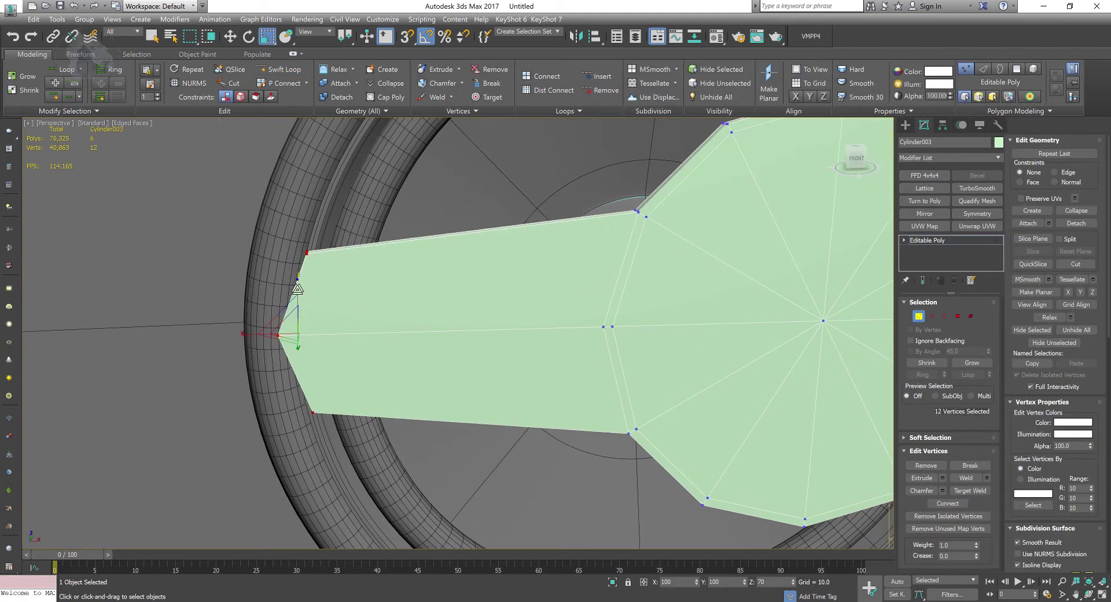
Insert an edge loop across the arm's middle, scale its vertices to 81 % along Z and move them along X toward the disc
left_click(280, 70)
right_click(456, 301)
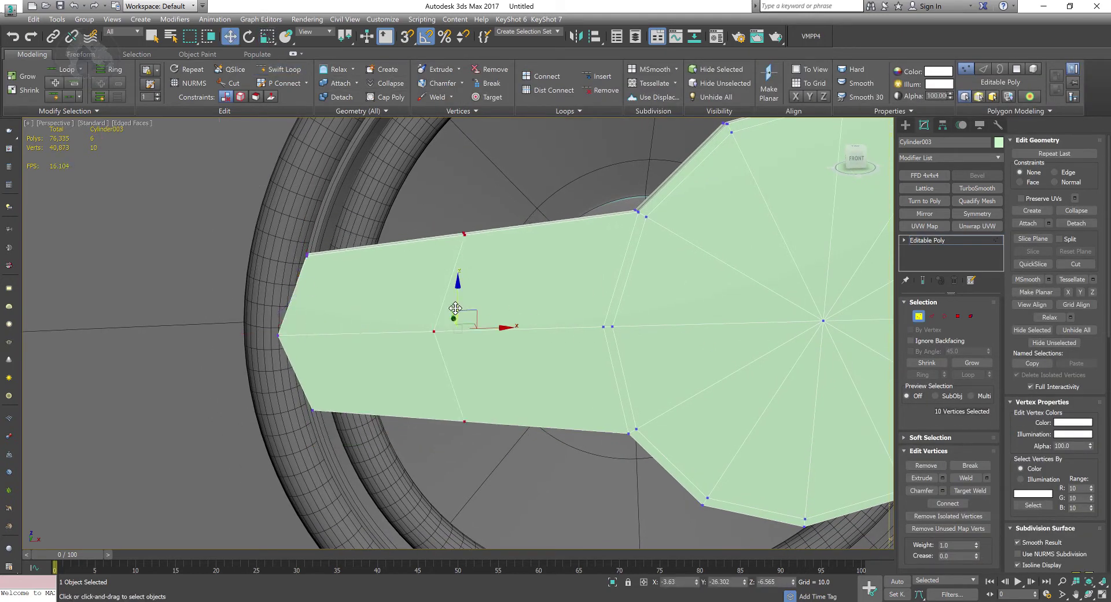
key("r")
left_click_drag(457, 274, 457, 282)
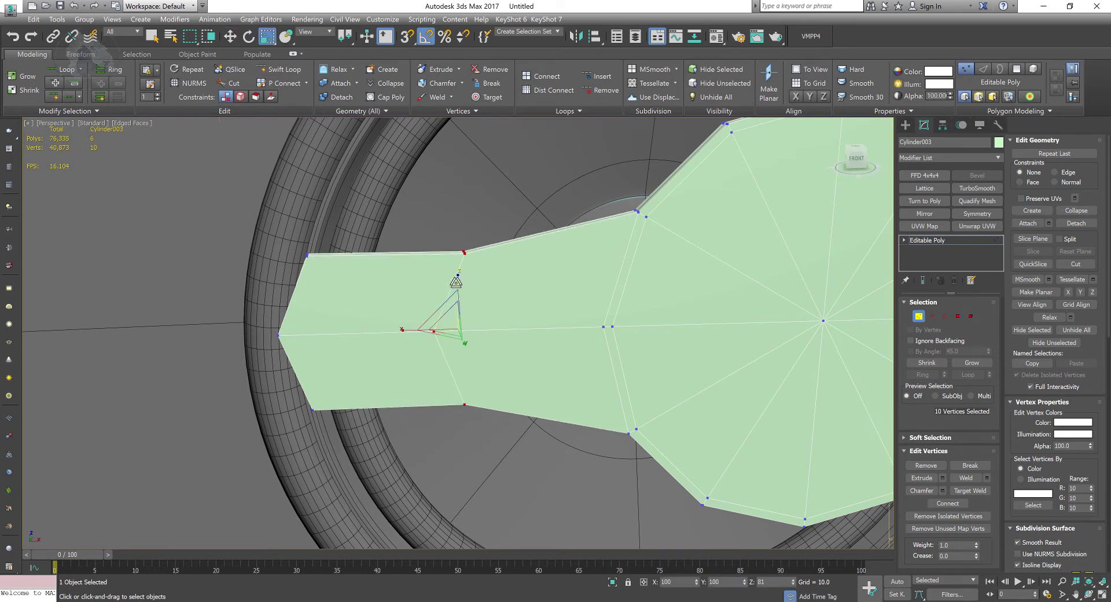
key("w")
left_click_drag(488, 329, 516, 331)
Apply TurboSmooth with 2 iterations to the shape and check the smoothed result with the edge display hidden
middle_click_drag(603, 372, 591, 370)
scroll(591, 369, "down", 5)
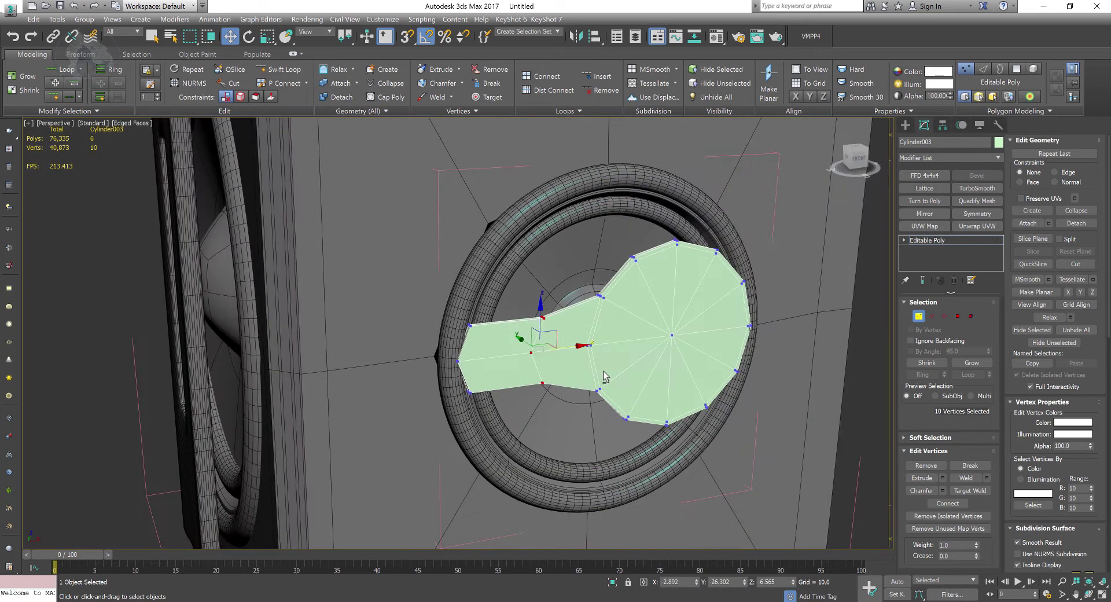
left_click(976, 188)
scroll(868, 359, "up", 3)
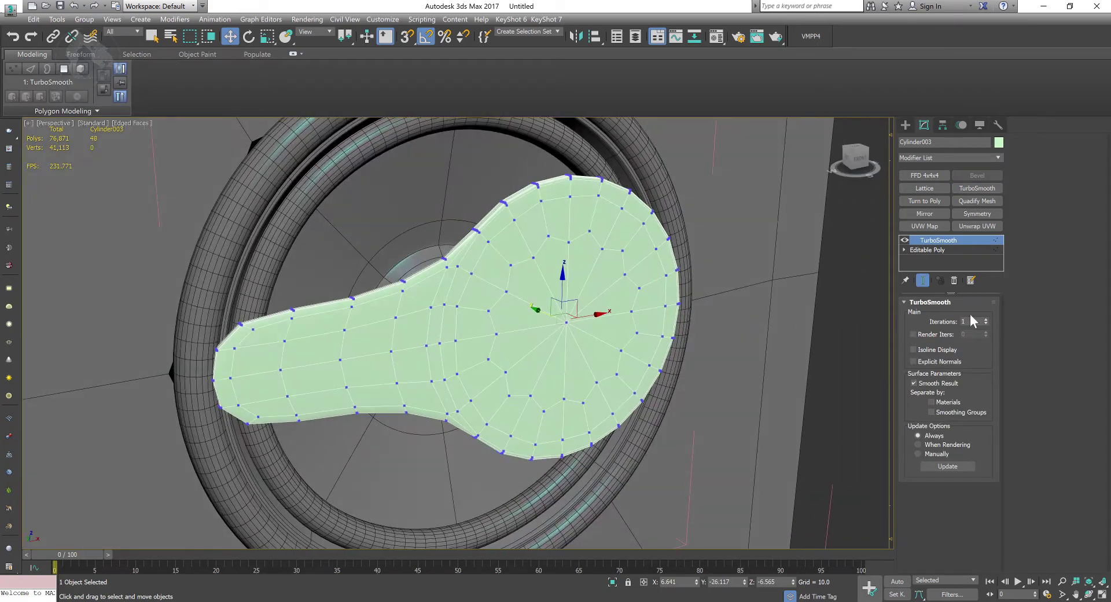
left_click(985, 320)
mouse_move(815, 376)
middle_mouse_down()
mouse_move(745, 322)
mouse_move(750, 347)
mouse_move(652, 321)
middle_mouse_up()
key("F4")
left_click(931, 260)
left_click(919, 314)
left_click(930, 241)
scroll(724, 353, "down", 3)
scroll(700, 330, "up", 5)
scroll(653, 321, "down", 6)
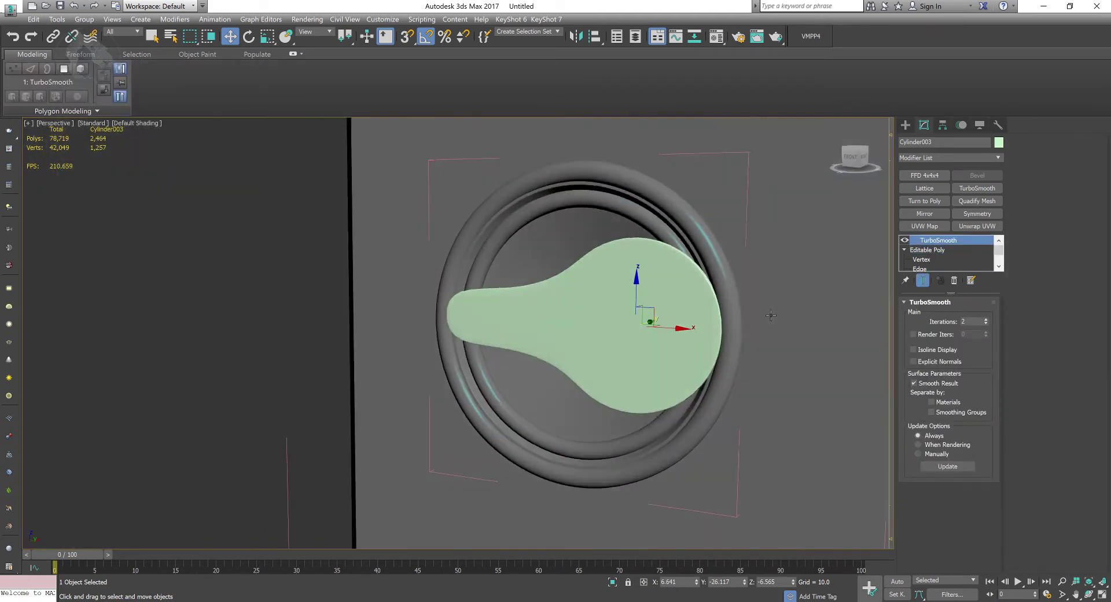
Scale the whole disc-and-arm shape up slightly along the Z axis
key("r")
left_click_drag(639, 269, 648, 266)
key("w")
middle_click_drag(628, 318, 575, 317, "alt")
scroll(575, 316, "up", 4)
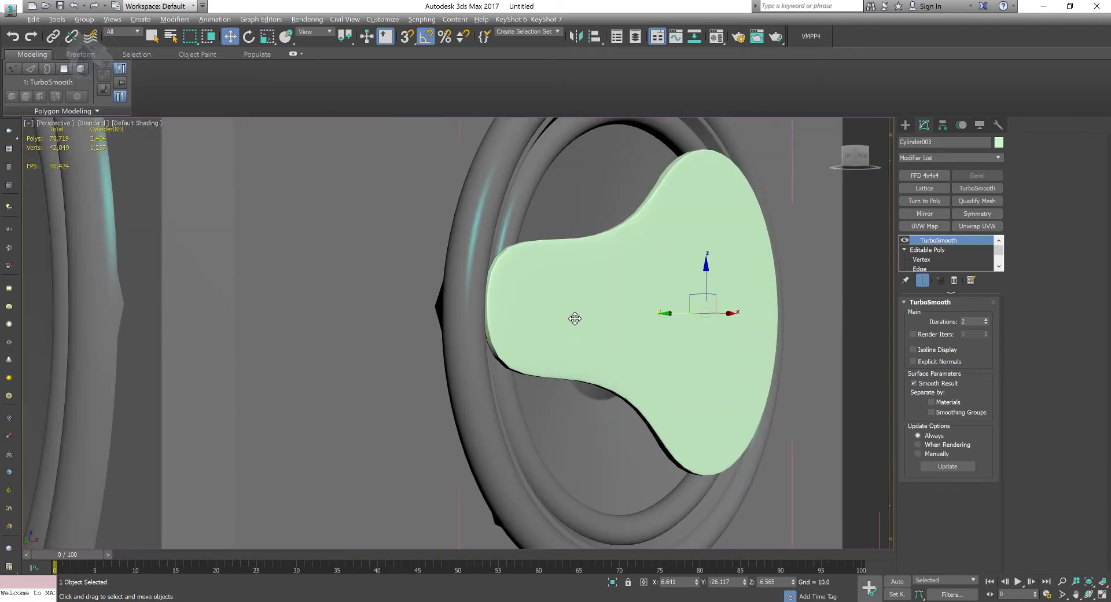
Remove the TurboSmooth modifier, show the mesh edges again and select the two front polygons where the arm joins the disc
left_click(954, 280)
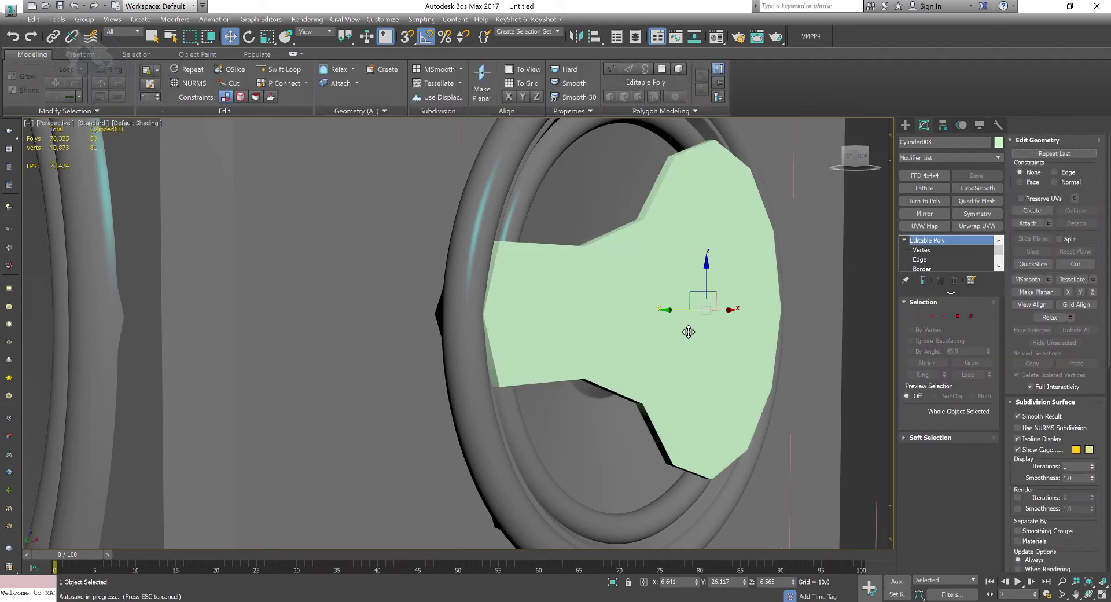
key("F4")
middle_click_drag(704, 404, 676, 393, "alt")
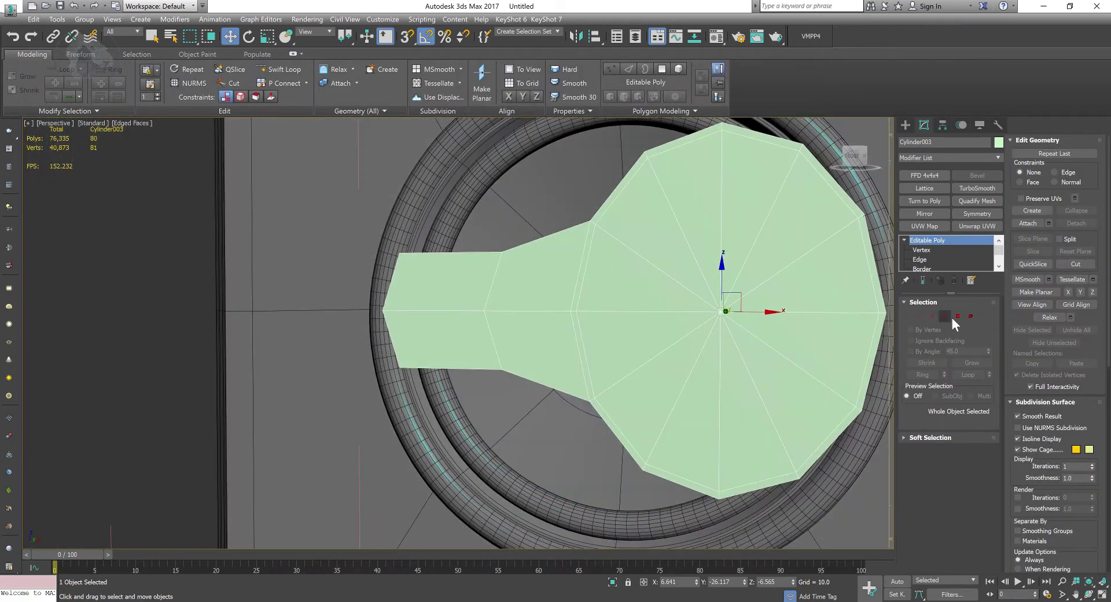
left_click(957, 316)
scroll(669, 313, "up", 2)
left_click(509, 267)
left_click(514, 364, "ctrl")
middle_click_drag(514, 364, 525, 371, "alt")
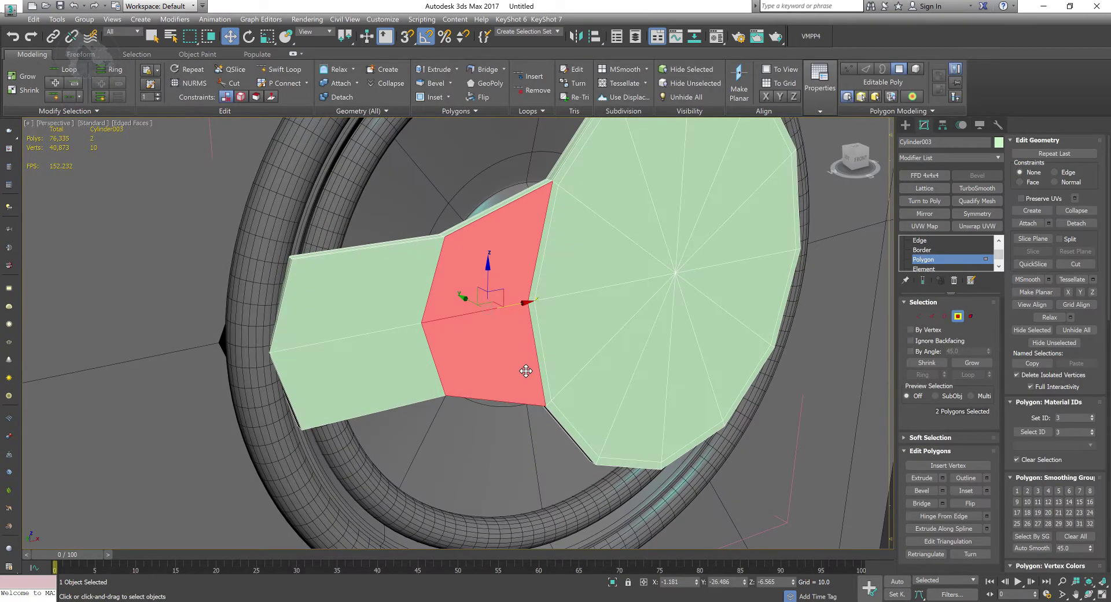
Inset the two selected front polygons as one group, leaving a narrow border around them
right_click(493, 361)
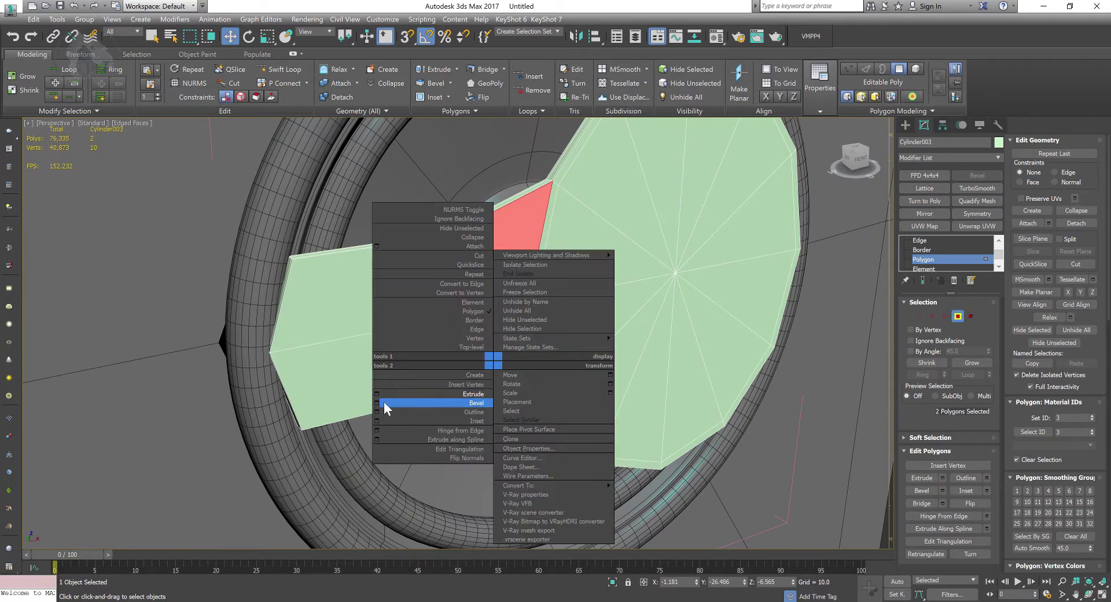
left_click(377, 421)
left_click(491, 367)
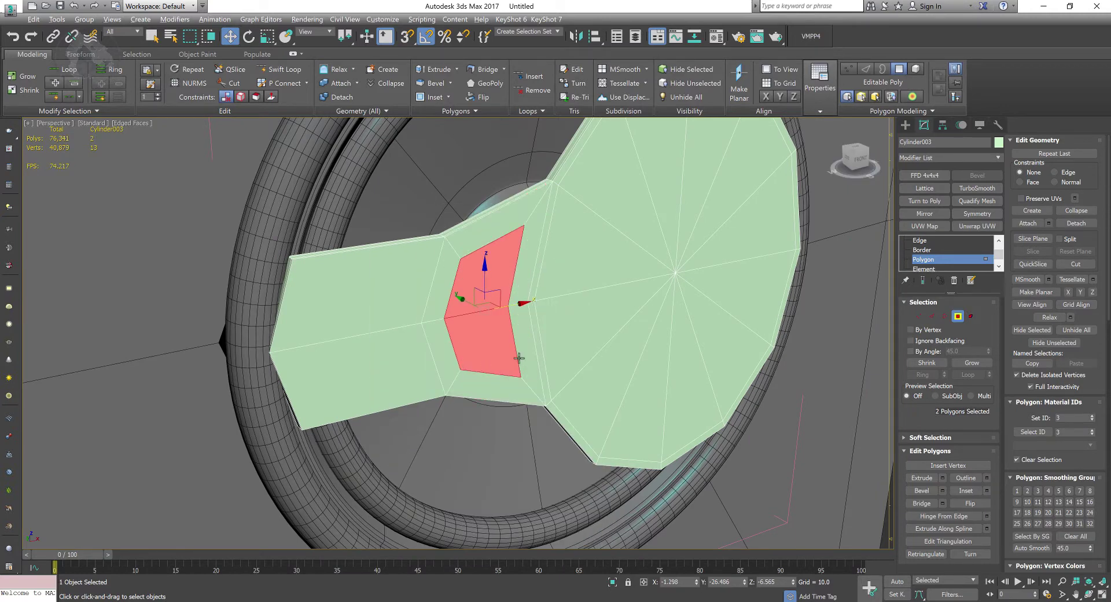
middle_click_drag(515, 357, 516, 369, "alt")
right_click(501, 339)
left_click(384, 399)
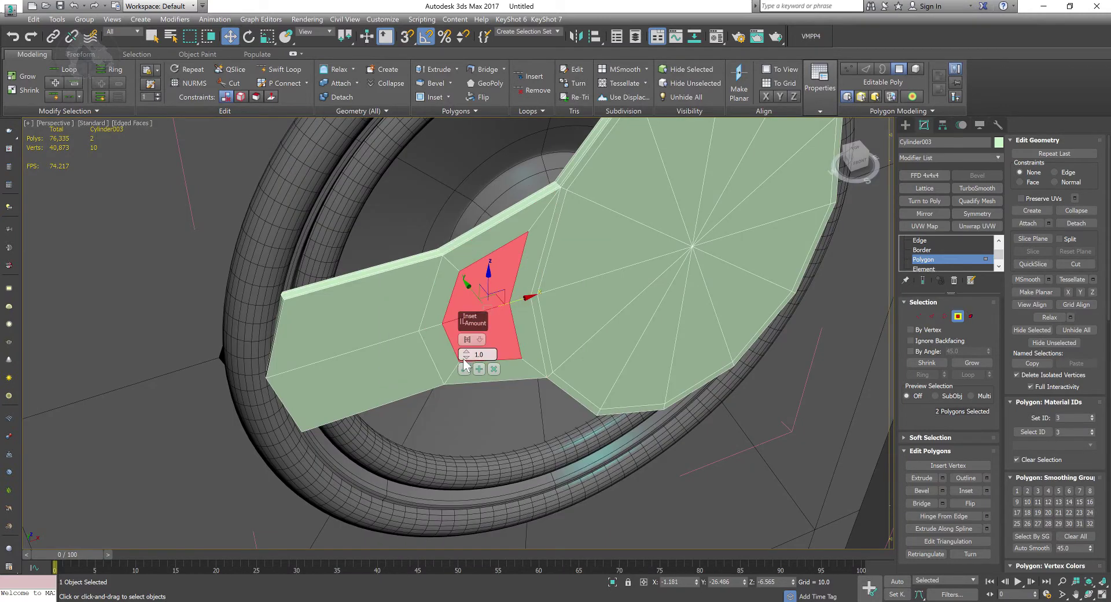
mouse_move(464, 354)
left_mouse_down()
mouse_move(464, 341)
mouse_move(461, 355)
left_mouse_up()
Extrude the two inset polygons inward with a height of -4.201, then delete them
middle_click_drag(474, 360, 480, 333, "alt")
right_click(480, 333)
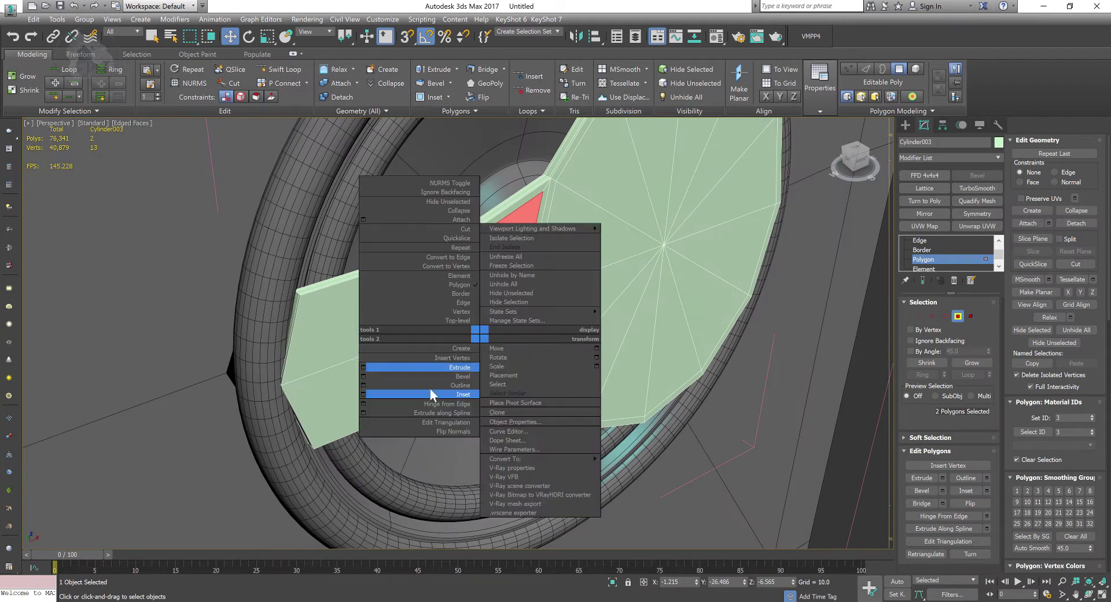
left_click(363, 367)
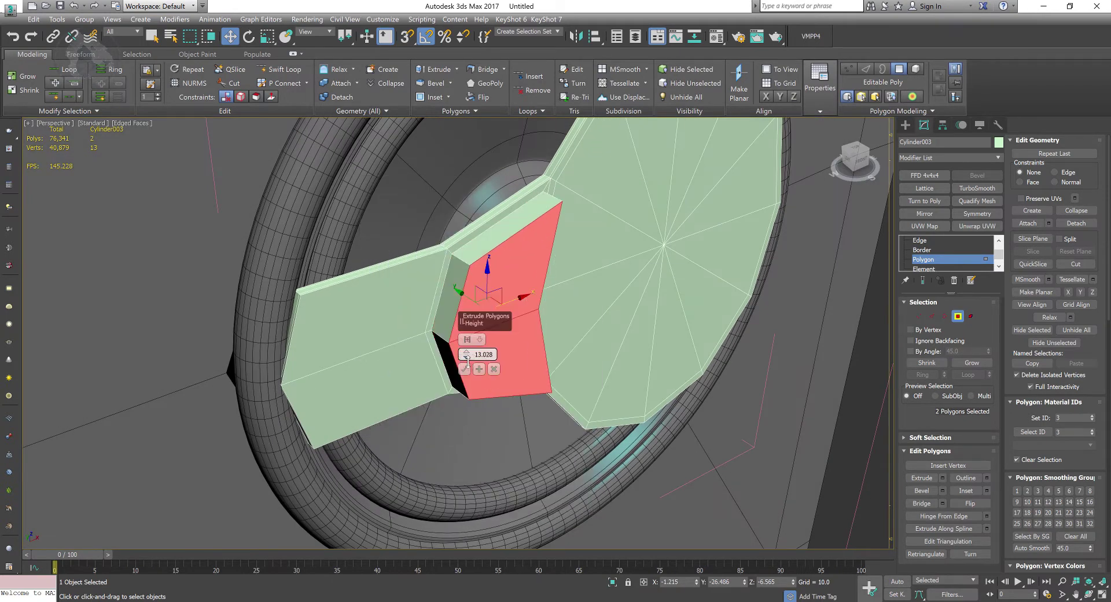
left_click_drag(467, 359, 452, 450)
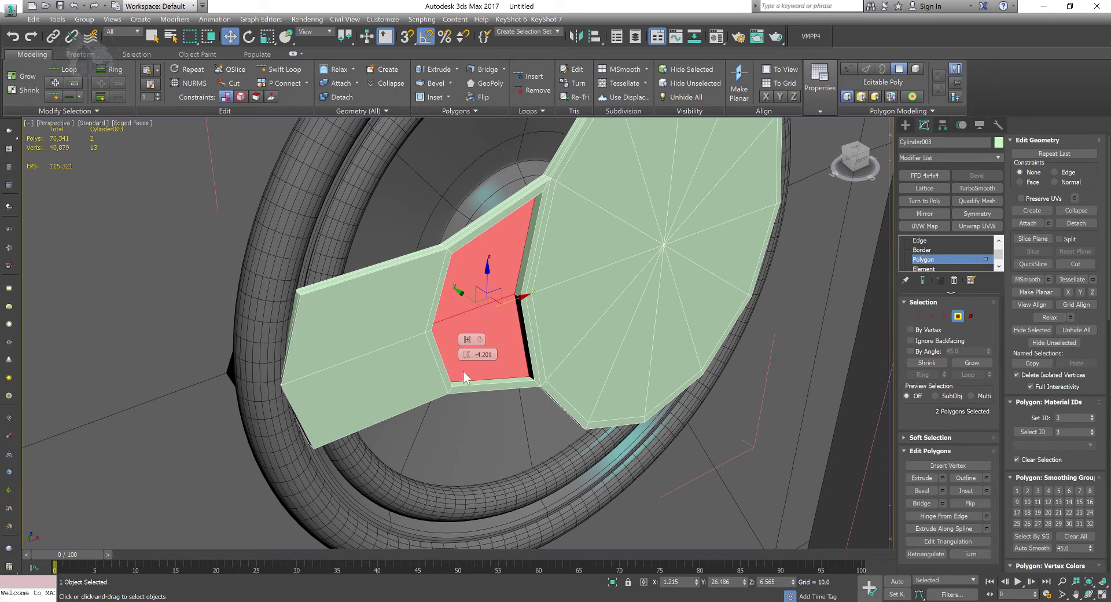
left_click(463, 369)
key("Delete")
Delete the two rear polygons behind the recess to cut the opening right through the shape
scroll(478, 327, "up", 5)
left_click(478, 327)
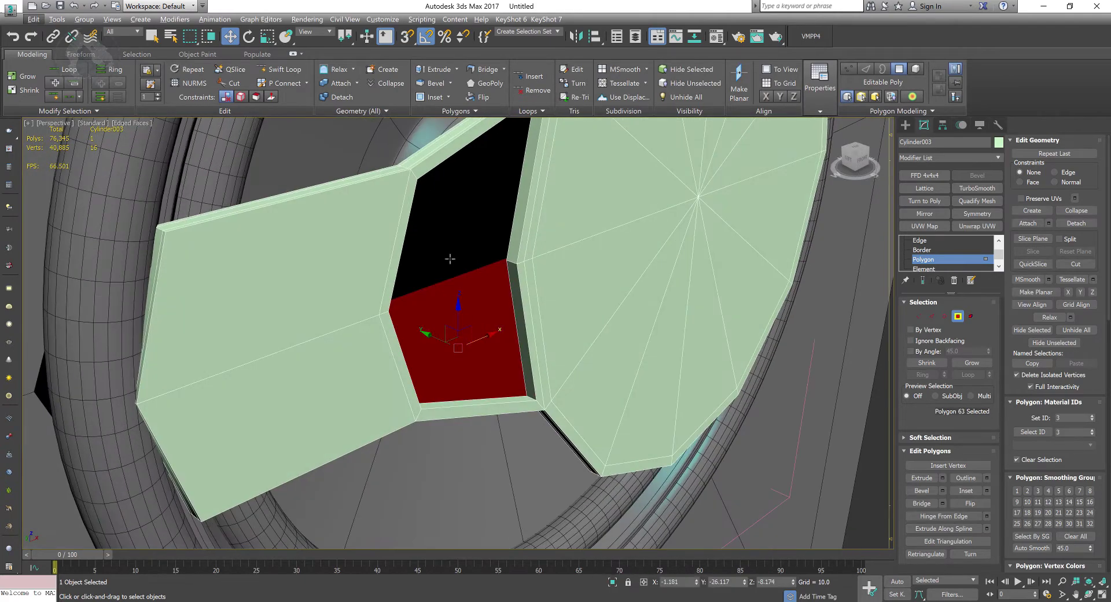
left_click(449, 258, "ctrl")
key("Delete")
Add supporting Swift Loop edge loops around the opening and one loop across the arm near its outer end
middle_click_drag(521, 324, 714, 279, "alt")
scroll(714, 279, "up", 3)
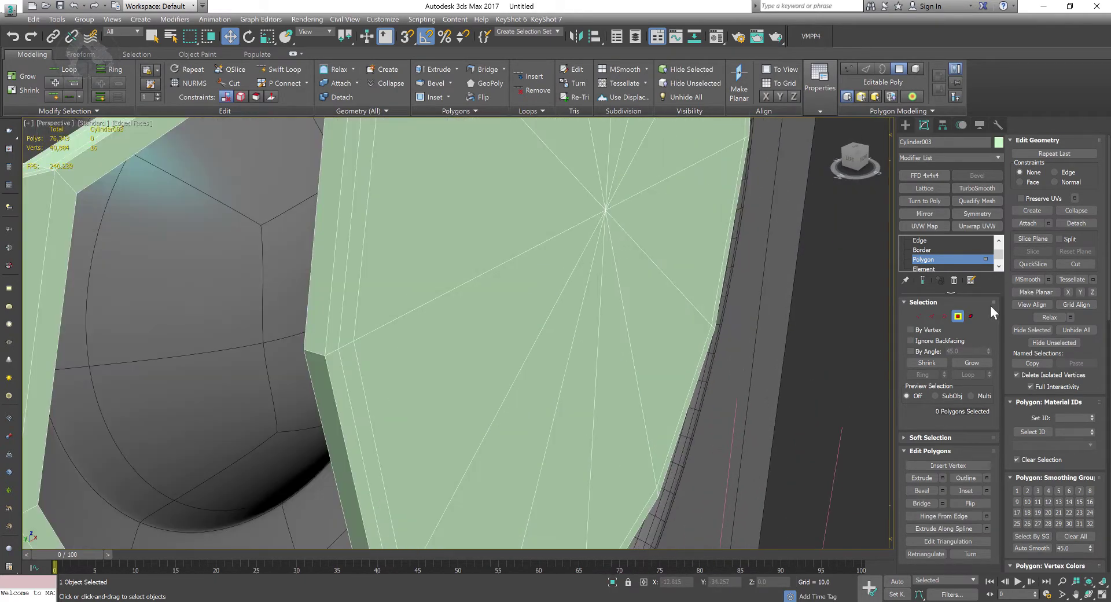
scroll(746, 347, "down", 3)
left_click(277, 68)
scroll(521, 370, "up", 3)
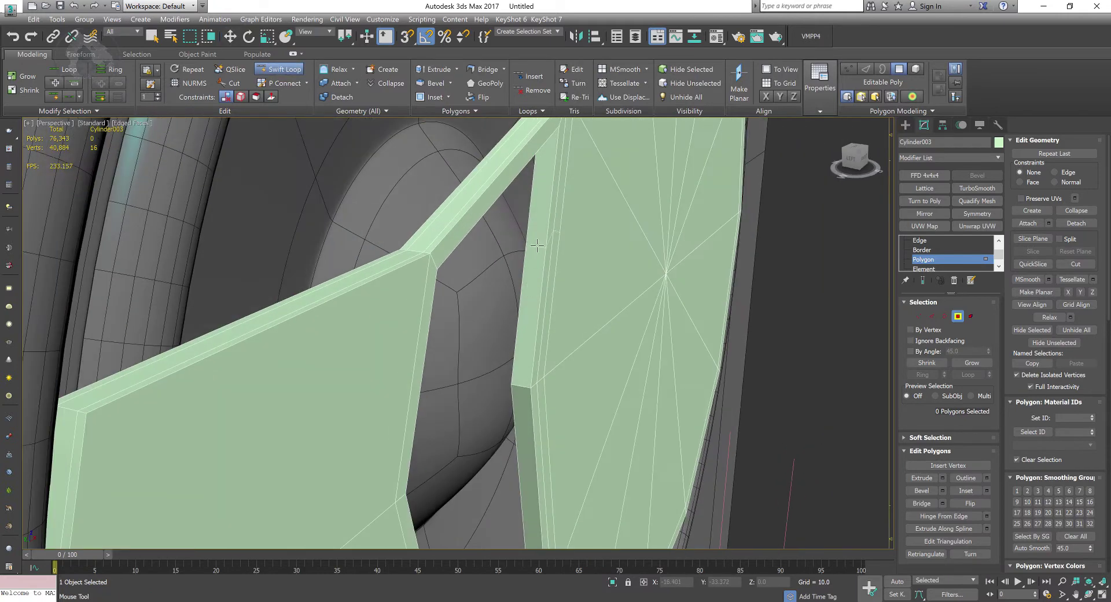
left_click(514, 384)
middle_click_drag(514, 383, 485, 133, "alt")
left_click(549, 289)
middle_click_drag(478, 297, 466, 339, "alt")
left_click(460, 312)
left_click(478, 332)
left_click(380, 298)
left_click(418, 324)
scroll(422, 367, "down", 5)
scroll(466, 338, "up", 5)
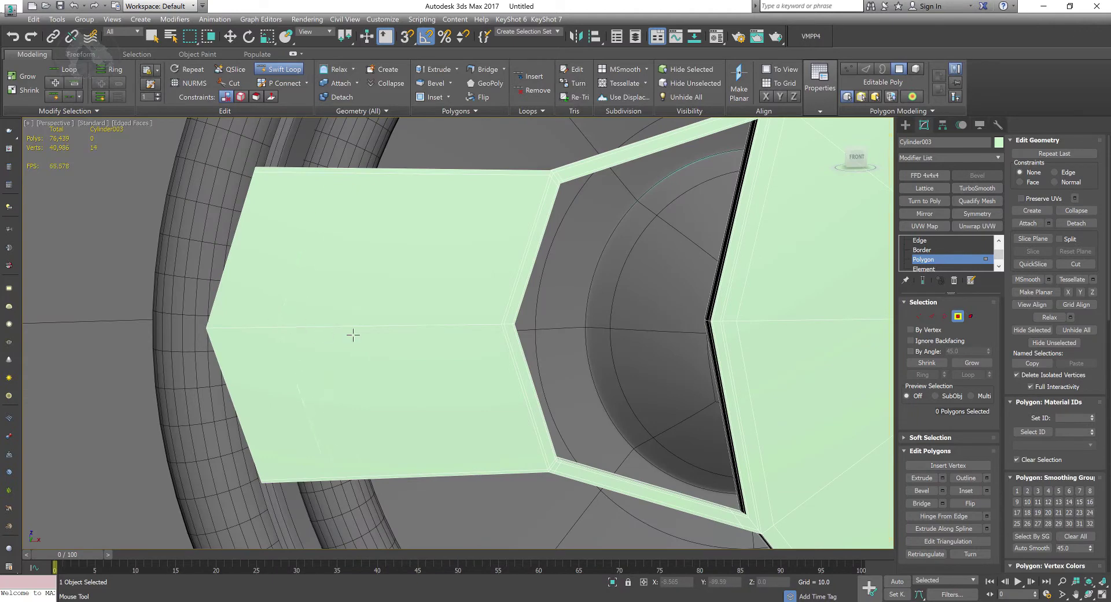
Scale the vertices of the loop across the arm inward along Z to narrow the arm there, and adjust its middle vertices
key("1")
middle_click_drag(488, 272, 313, 365, "alt")
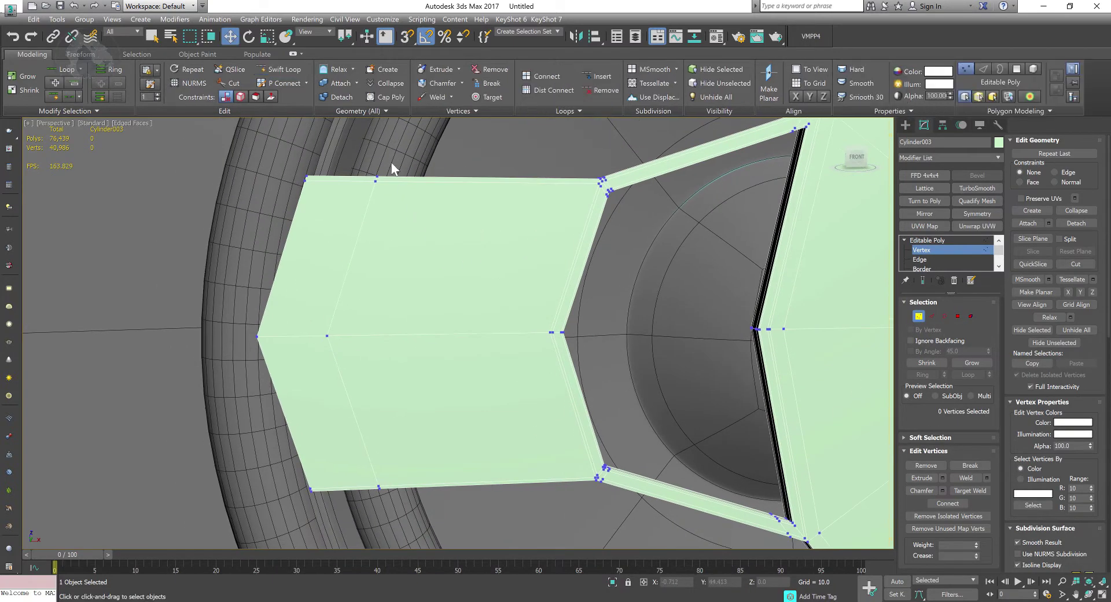
left_click_drag(313, 362, 315, 365, "ctrl")
left_click_drag(423, 471, 368, 526, "ctrl")
key("r")
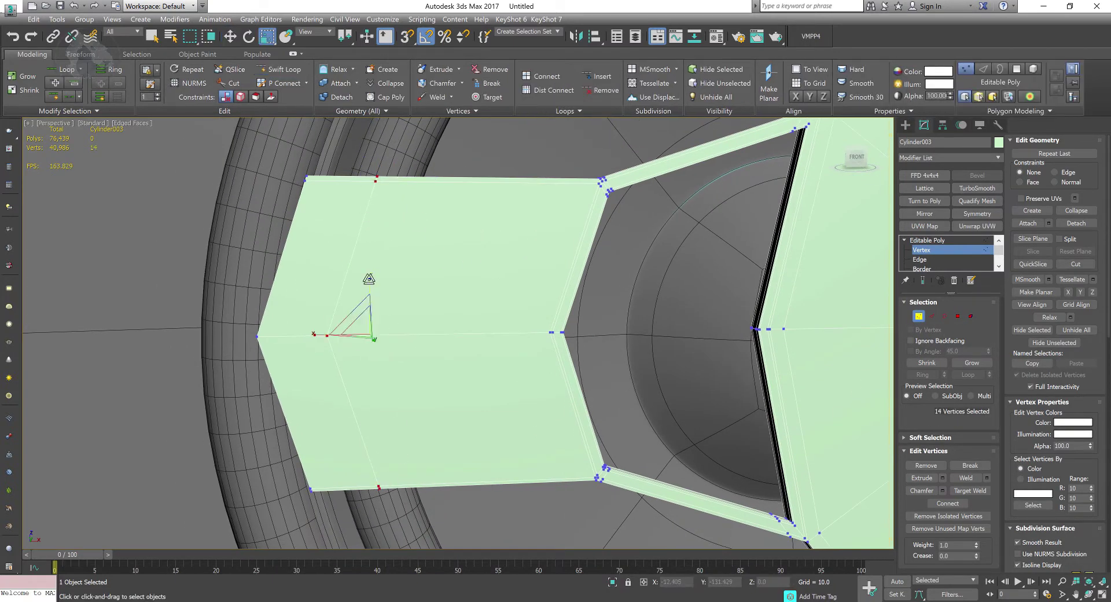
left_click_drag(369, 278, 368, 283)
key("w")
left_click_drag(338, 349, 368, 341)
Move the upper and lower corner vertices at the arm's outer end back toward the speaker
scroll(325, 388, "down", 2)
middle_click_drag(325, 388, 461, 377, "alt")
scroll(522, 375, "down", 4)
scroll(446, 363, "up", 2)
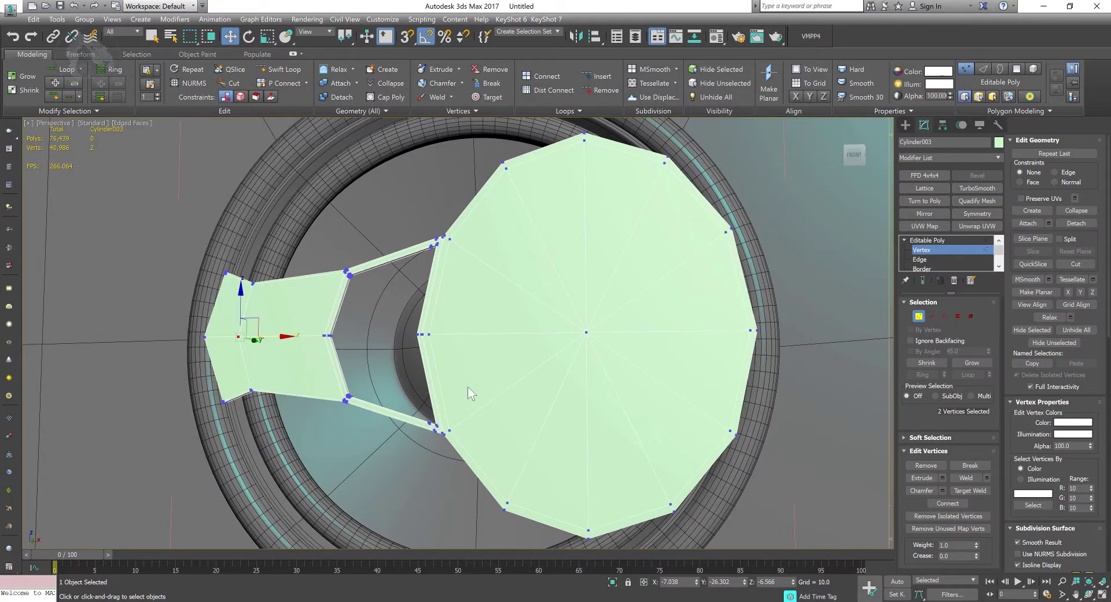
middle_click_drag(350, 445, 284, 342)
scroll(176, 268, "up", 4)
middle_click_drag(177, 268, 339, 525)
left_click_drag(264, 434, 228, 454)
middle_click_drag(228, 454, 300, 419)
left_click_drag(313, 404, 247, 409)
left_click_drag(334, 231, 277, 258)
middle_click_drag(277, 258, 244, 168)
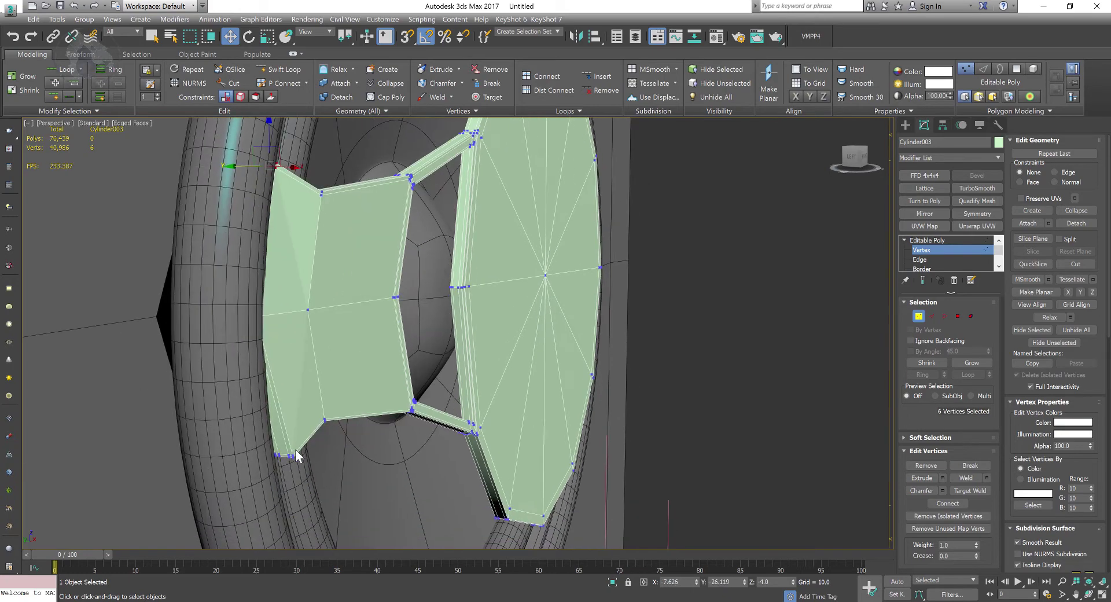
left_click_drag(308, 441, 267, 470)
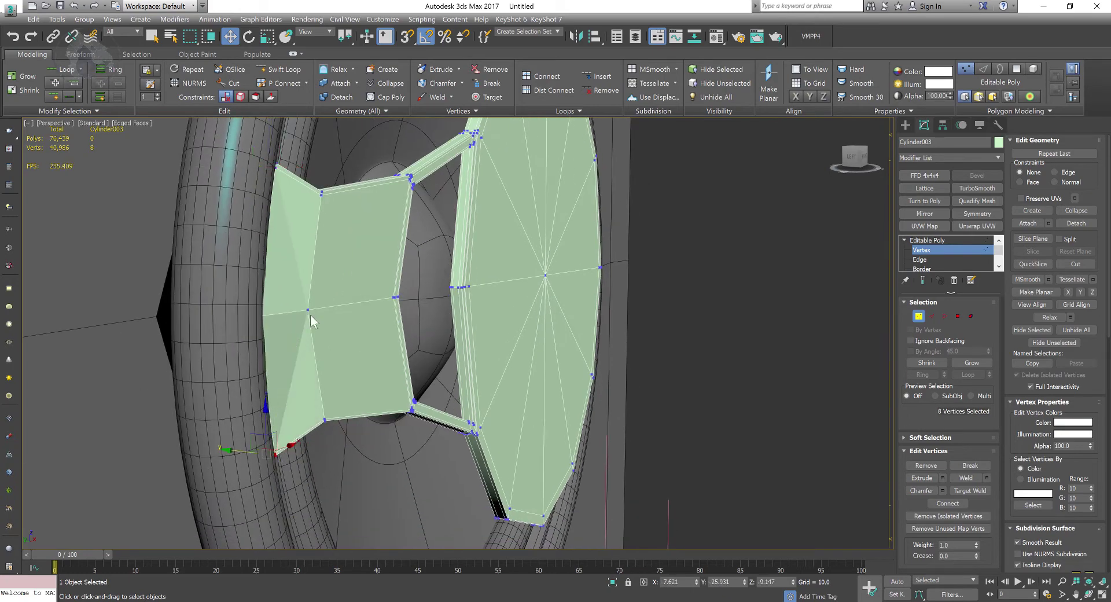
Remove the edge loop crossing the arm near its outer end, together with its vertices
left_click(307, 310)
scroll(307, 309, "up", 3)
middle_click_drag(323, 369, 335, 347, "alt")
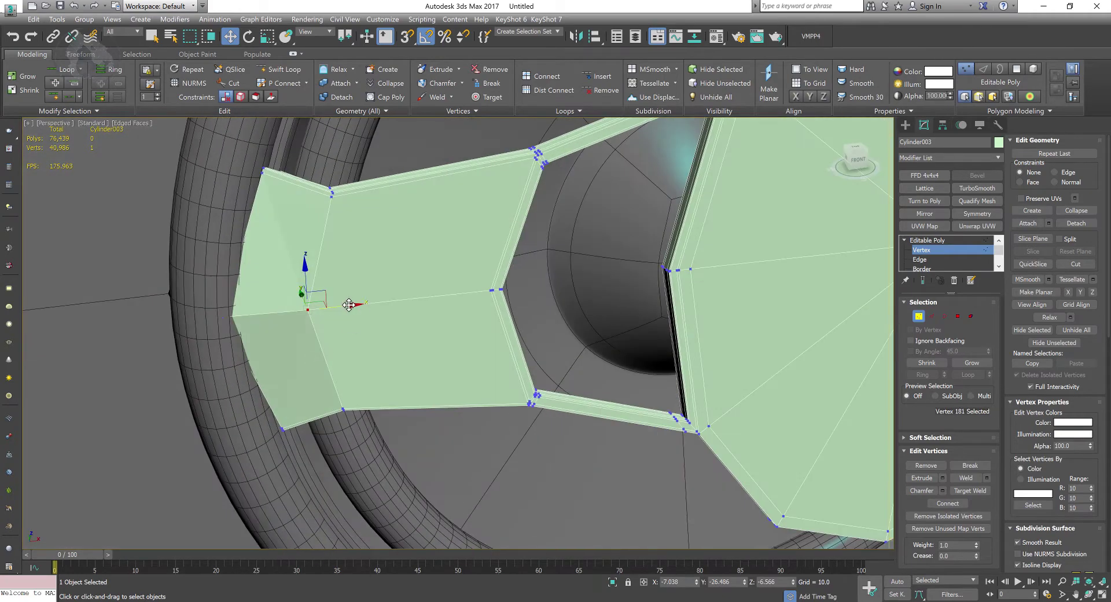
left_click(931, 316)
key("ctrl+BackSpace")
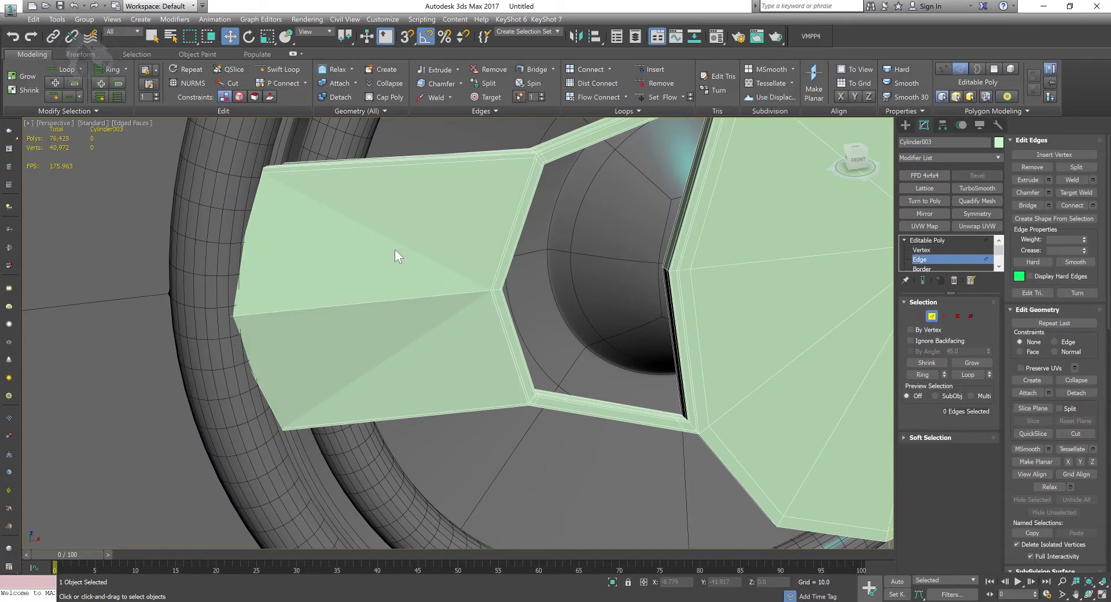
Shift the rim vertices on the upper and lower far side of the disc slightly back toward the speaker
scroll(408, 247, "down", 5)
middle_click_drag(567, 280, 292, 243, "alt")
middle_click_drag(384, 383, 439, 382, "alt")
scroll(439, 381, "up", 3)
left_click(918, 316)
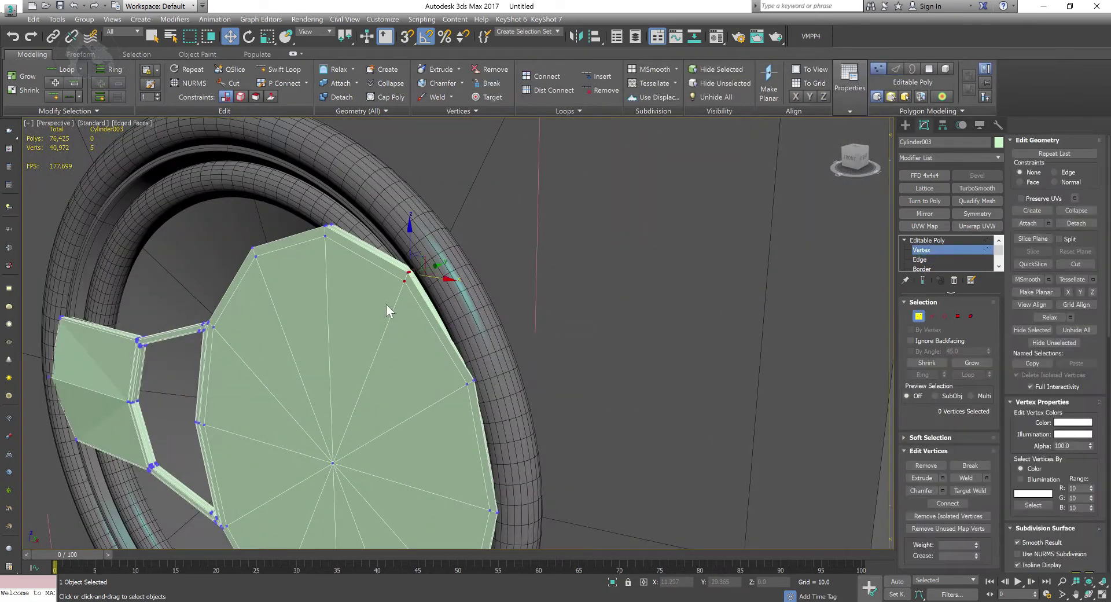
left_click_drag(442, 262, 451, 261)
middle_click_drag(478, 523, 495, 280)
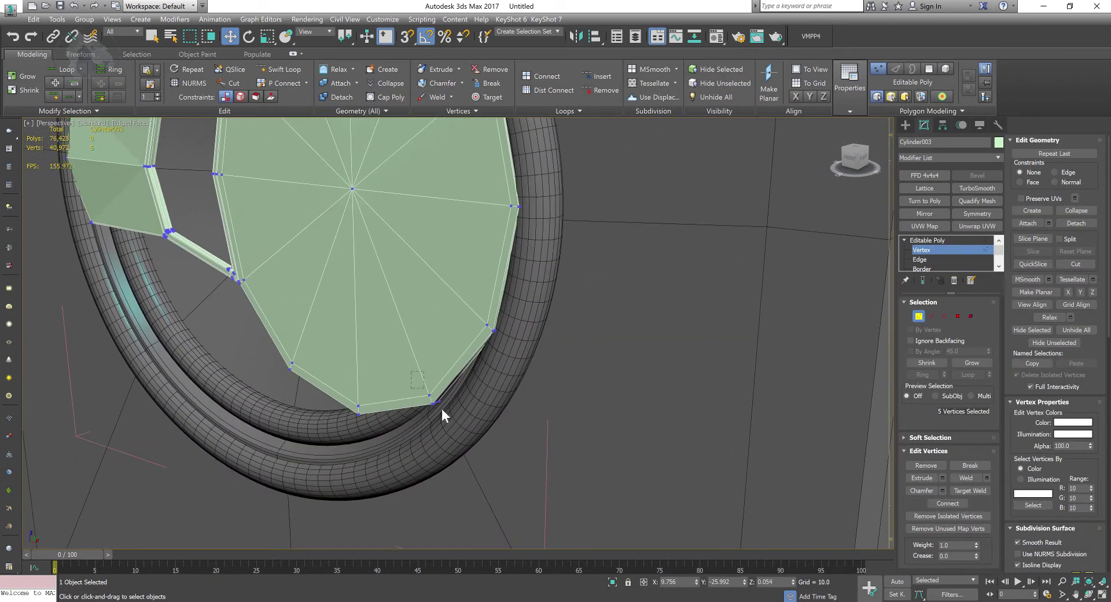
left_click_drag(442, 408, 423, 386)
middle_click_drag(393, 440, 578, 331, "alt")
left_click(918, 316)
Apply TurboSmooth with 3 iterations to the disc-and-arm shape and check the result with the edge display hidden
middle_click_drag(552, 284, 645, 316)
scroll(583, 304, "down", 4)
key("F3")
key("F3")
key("F4")
scroll(602, 322, "up", 2)
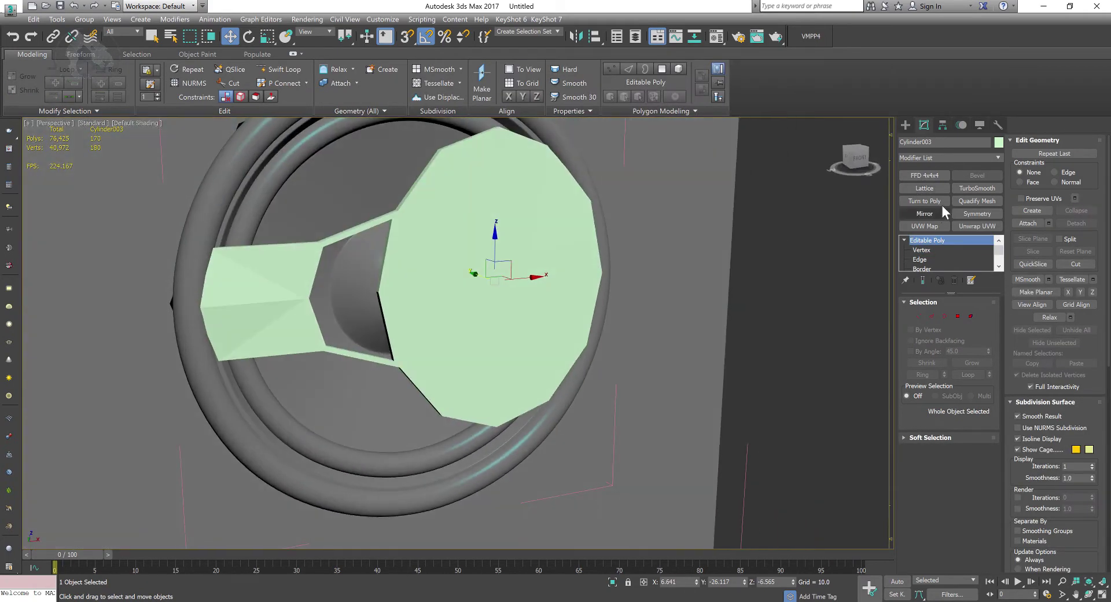
left_click(976, 188)
left_click(985, 319)
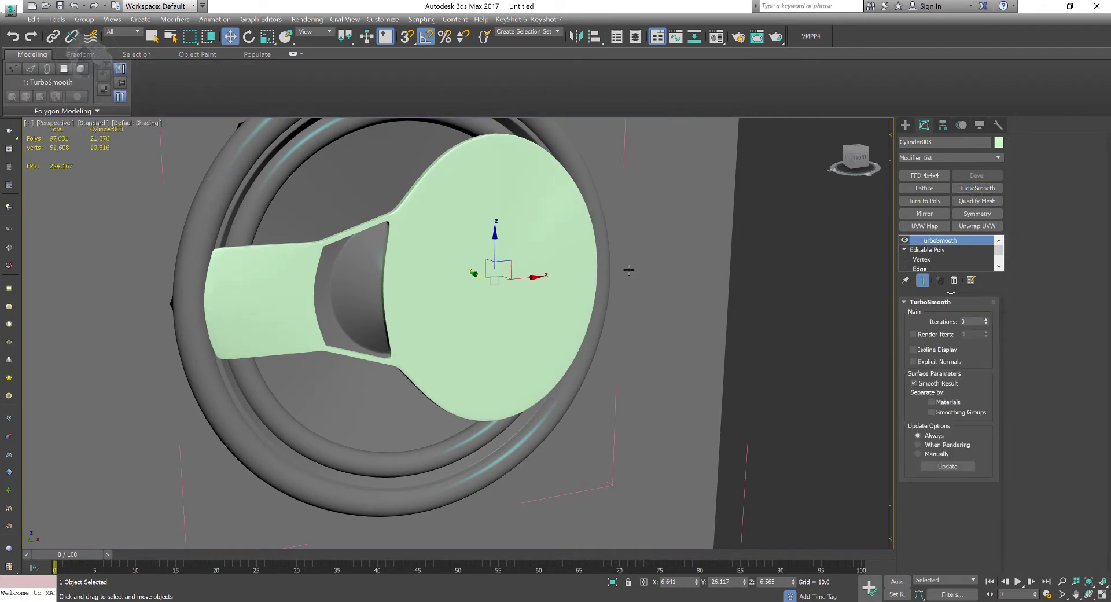
scroll(629, 270, "down", 3)
key("F4")
scroll(680, 320, "up", 1)
Assign the 01 - Default material to the disc-and-arm shape, deselect it and hide the mesh edges
key("m")
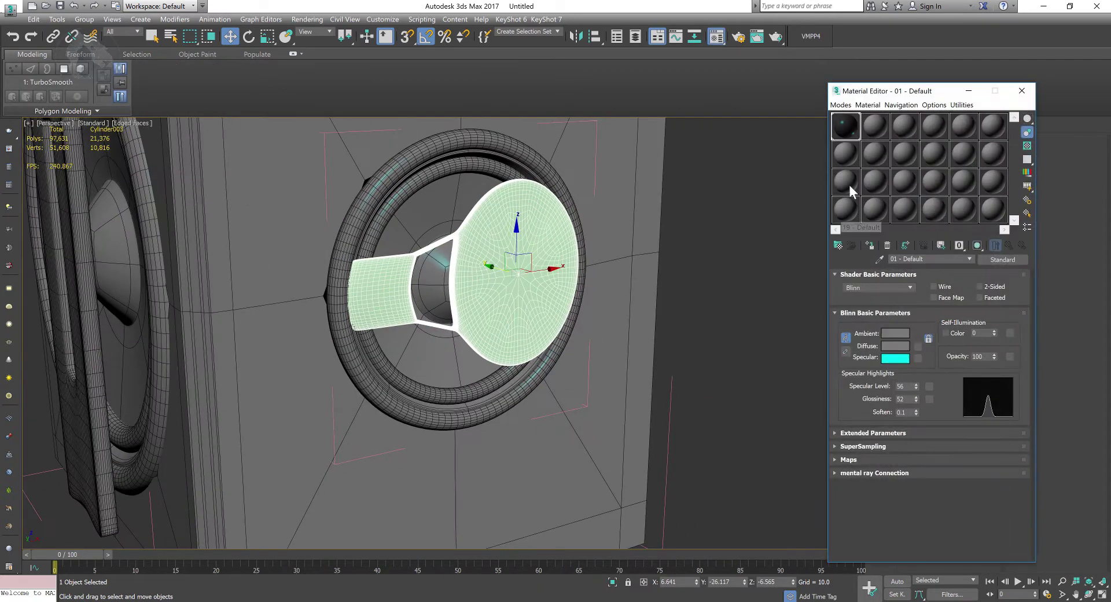
left_click(869, 246)
left_click(1021, 91)
middle_click_drag(717, 392, 741, 381)
left_click(740, 380)
key("F3")
key("F3")
key("F4")
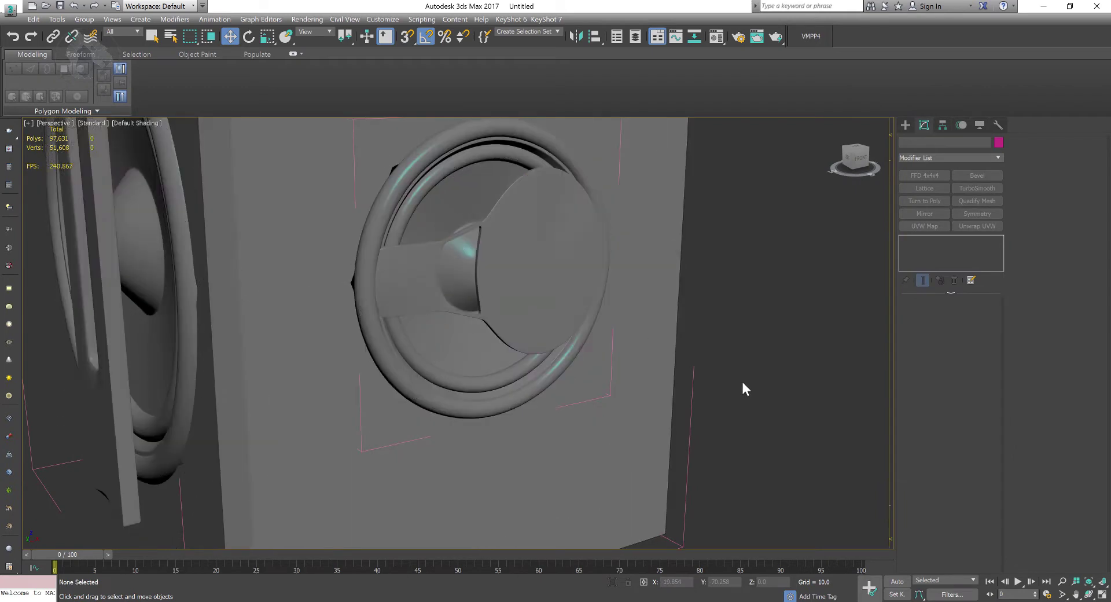
Select the disc-and-arm shape, remove its TurboSmooth modifier and show the mesh edges again
scroll(742, 381, "down", 3)
middle_click_drag(628, 321, 673, 412)
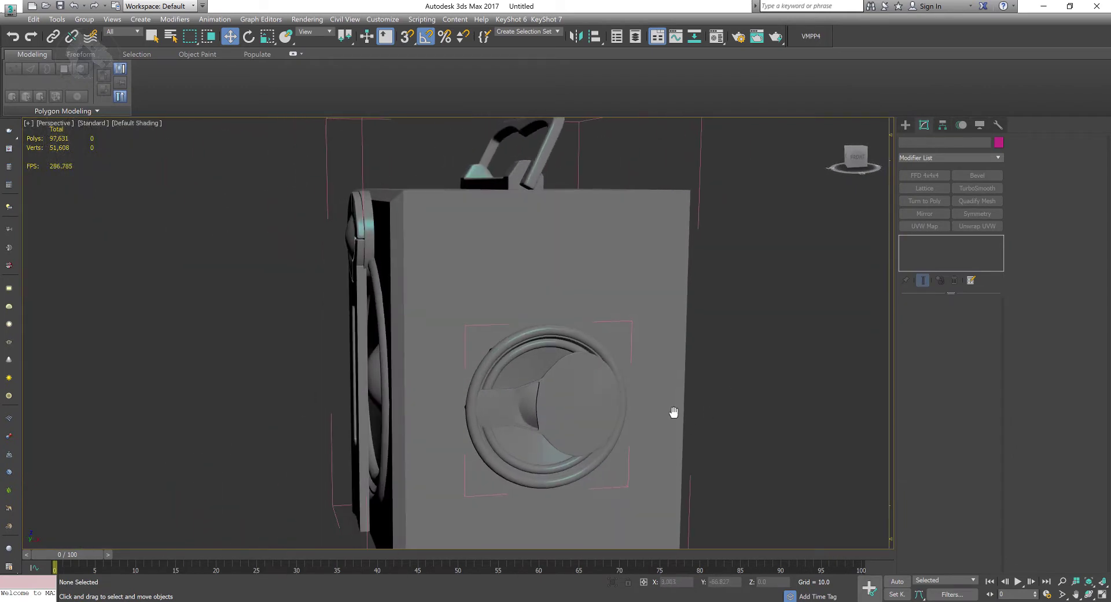
scroll(508, 300, "up", 5)
scroll(369, 223, "up", 3)
left_click(376, 282)
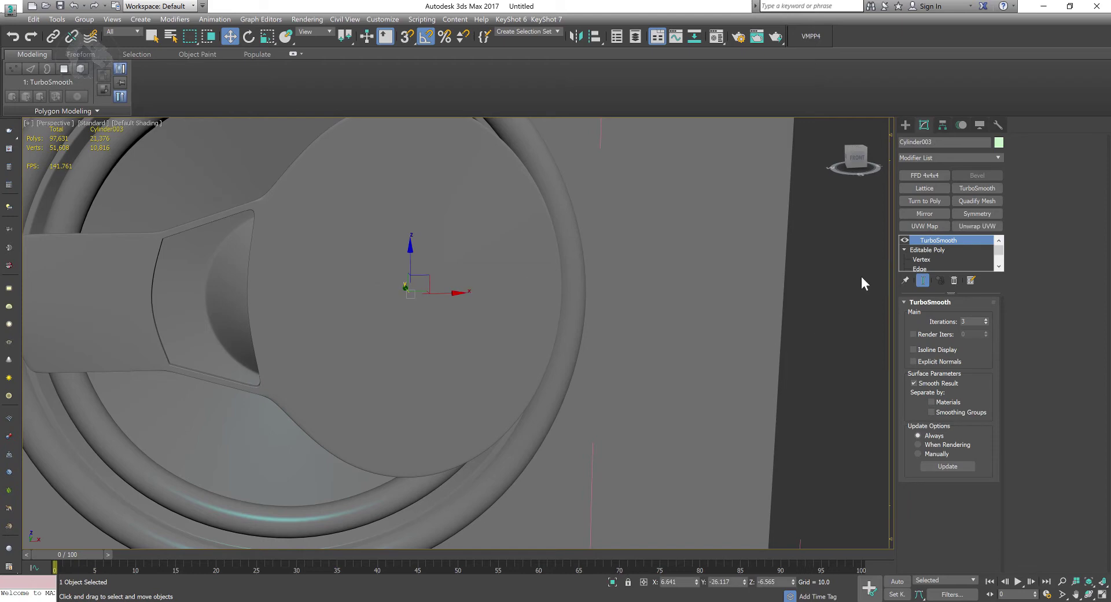
left_click(953, 281)
key("F4")
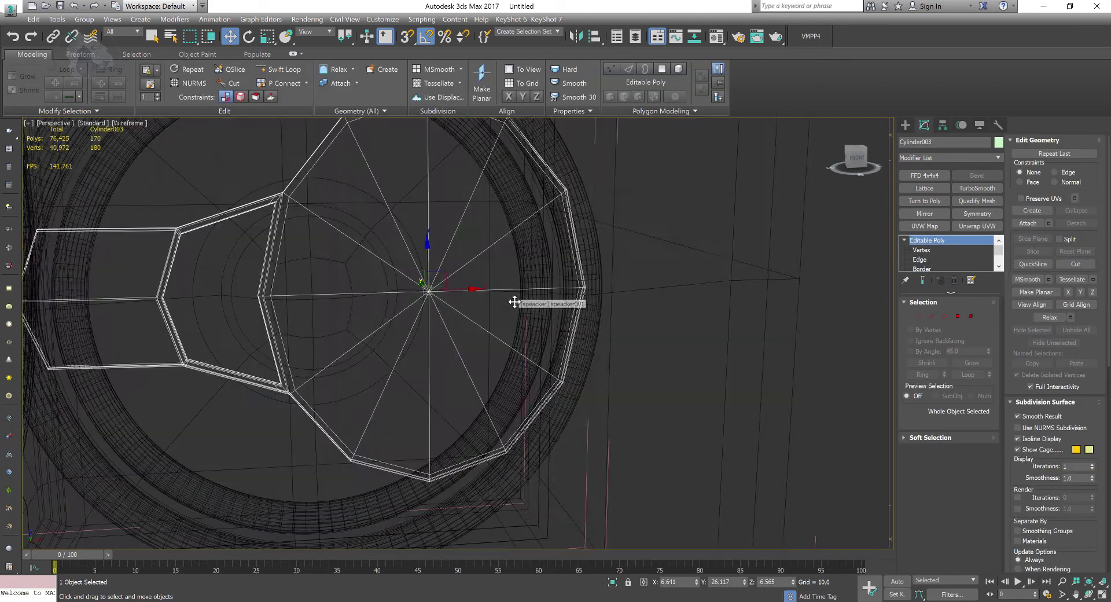
Select the twelve front polygons of the disc and detach them as a separate object
left_click(958, 316)
left_click(330, 260)
left_click(359, 214, "ctrl")
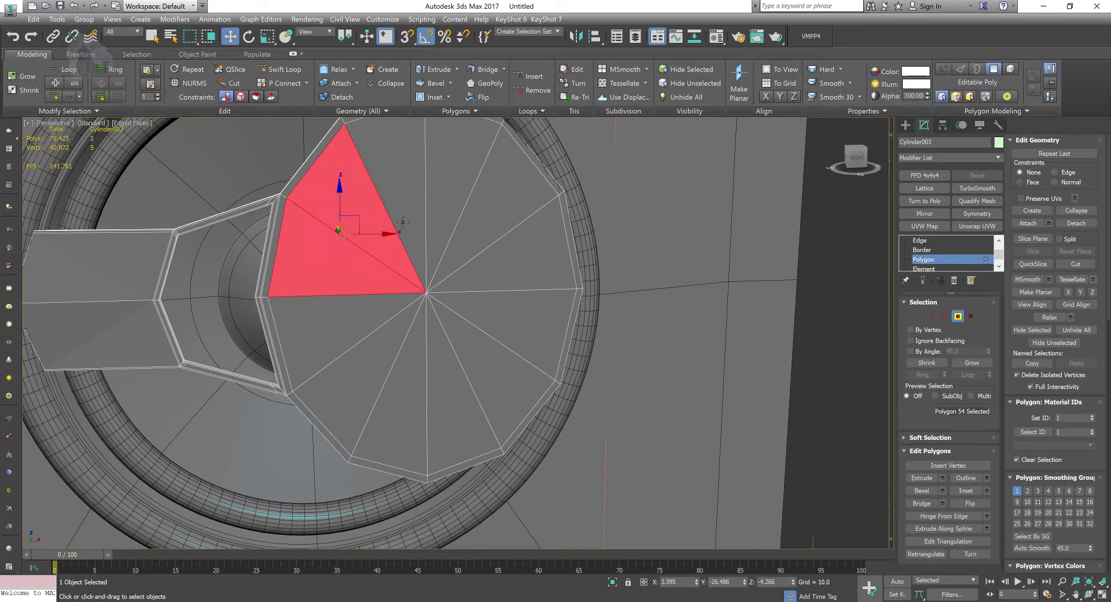
left_click(398, 191, "ctrl")
left_click(449, 191, "ctrl")
left_click(486, 214, "ctrl")
left_click(515, 260, "ctrl")
left_click(521, 321, "ctrl")
mouse_move(524, 367)
left_mouse_down()
mouse_move(409, 446)
mouse_move(306, 349)
left_mouse_up()
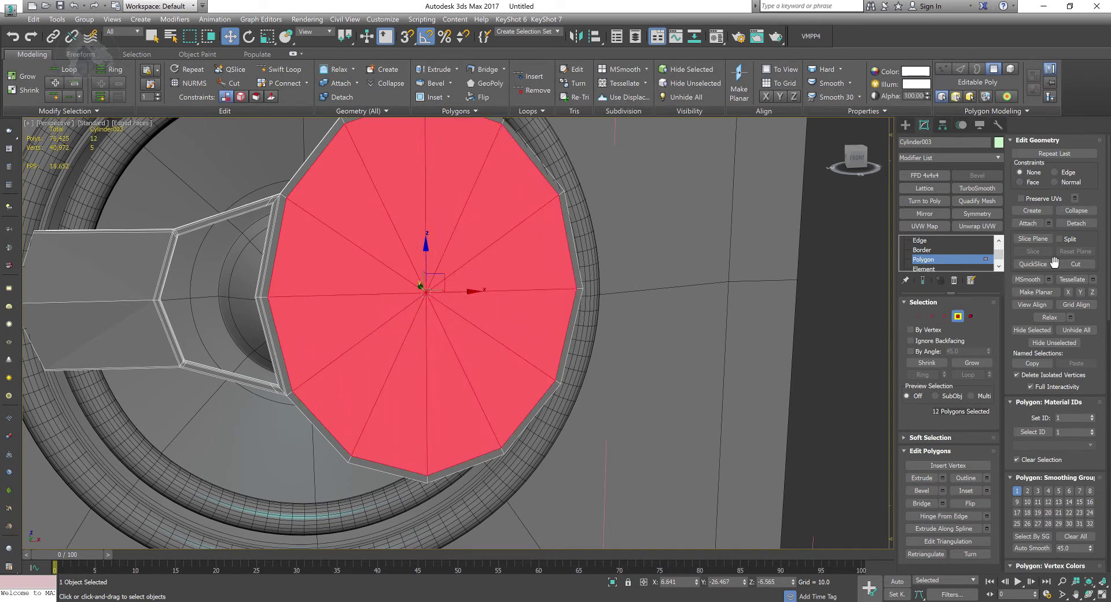
left_click(1078, 225)
left_click(599, 312)
middle_click_drag(701, 323, 730, 322, "alt")
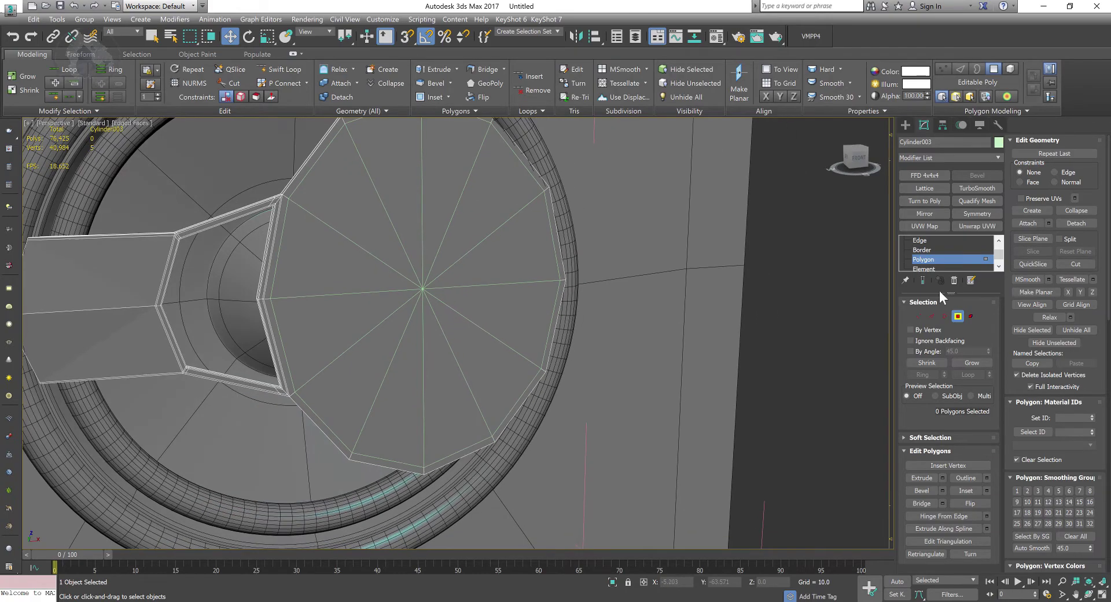
Select the detached disc face and activate the 02 - Default material slot in the Material Editor
left_click(957, 316)
left_click(491, 273)
middle_click_drag(578, 325, 571, 330, "alt")
middle_click_drag(501, 297, 497, 301, "alt")
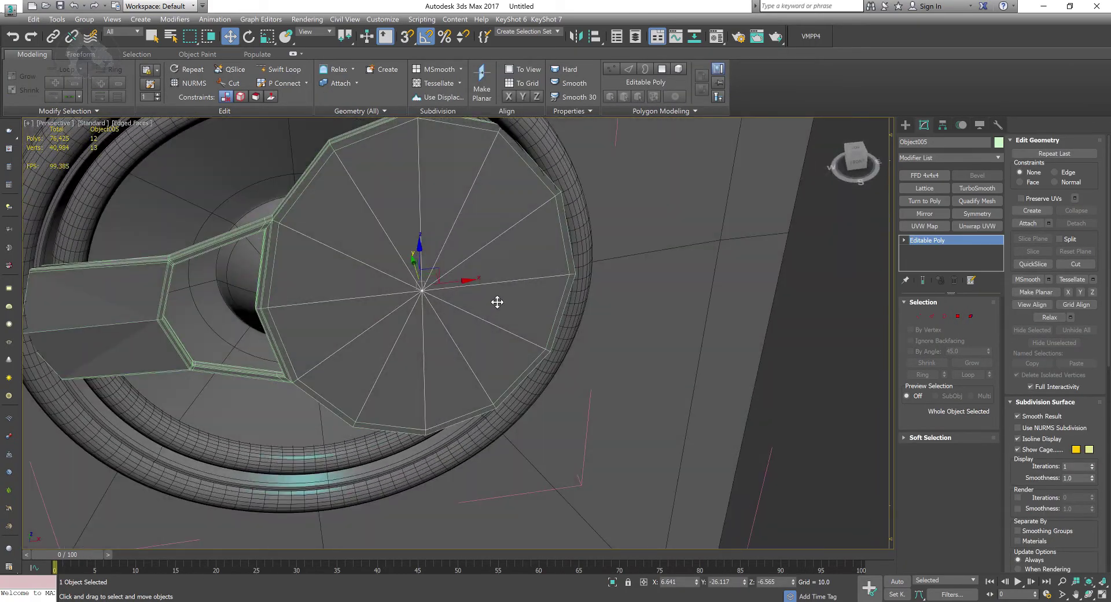
key("m")
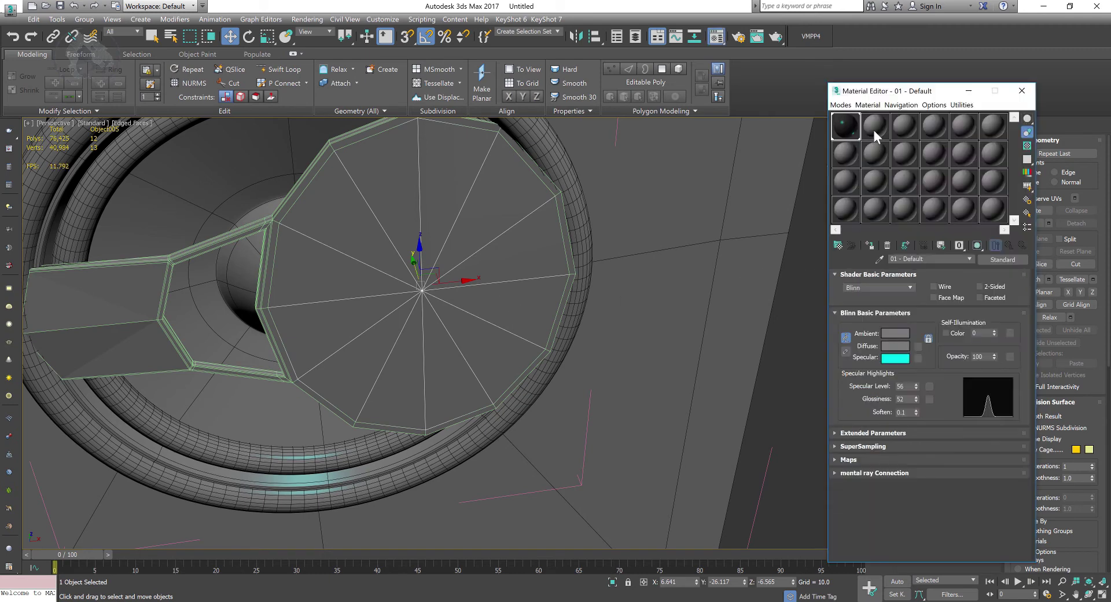
left_click(873, 130)
left_click(917, 346)
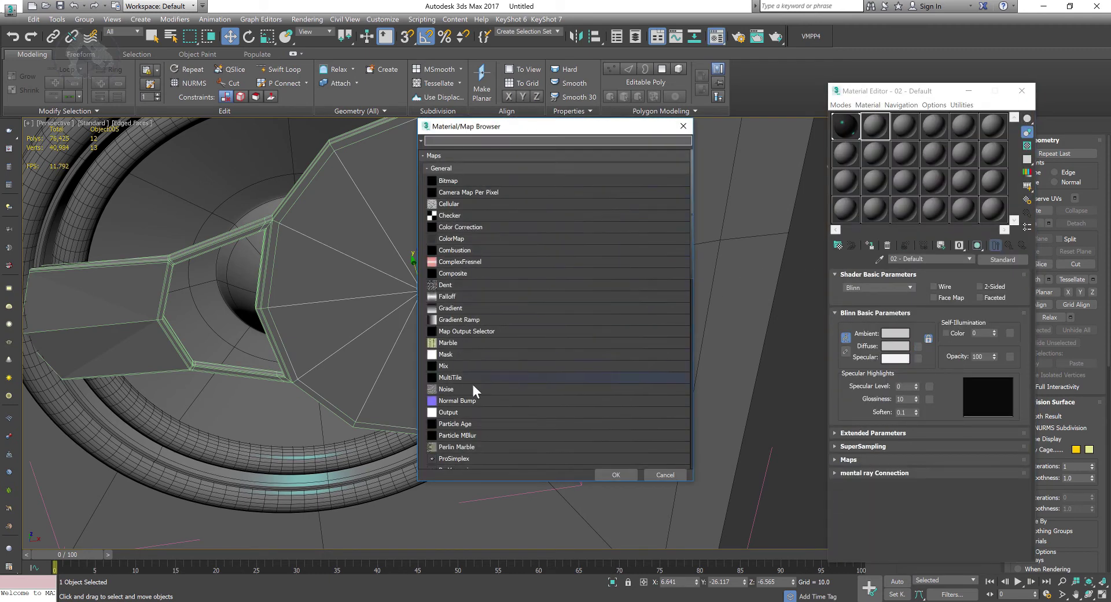
scroll(564, 391, "down", 6)
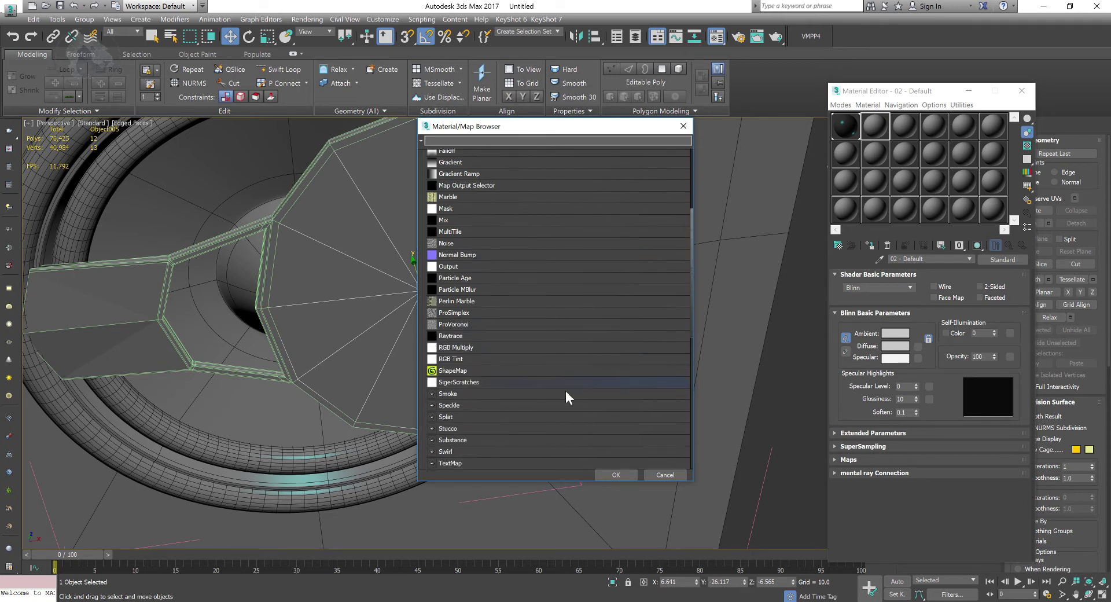
scroll(559, 395, "down", 3)
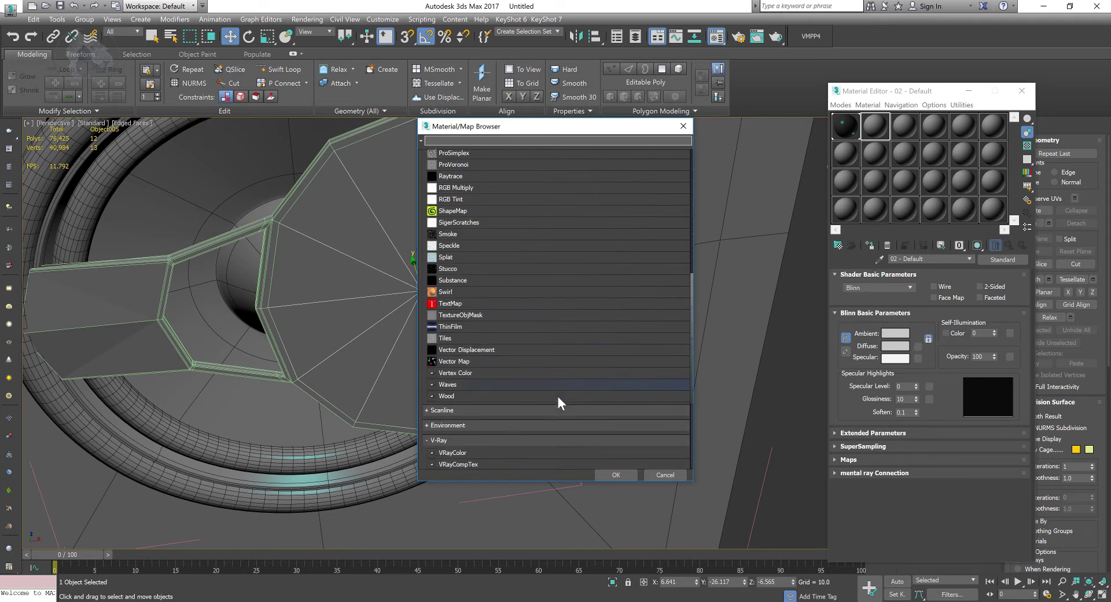
scroll(596, 341, "up", 3)
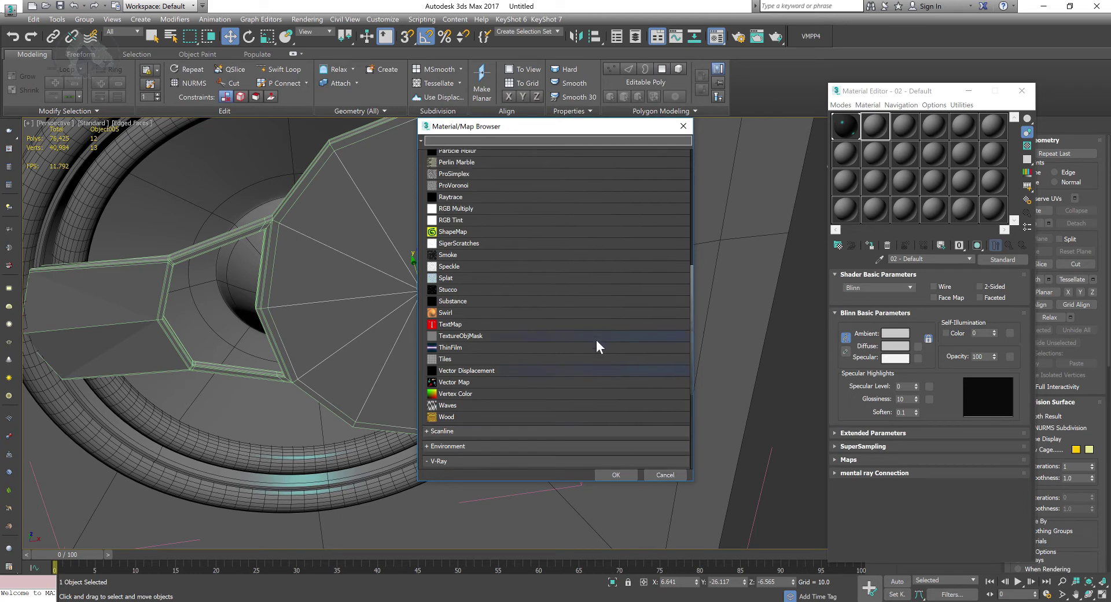
left_click(664, 474)
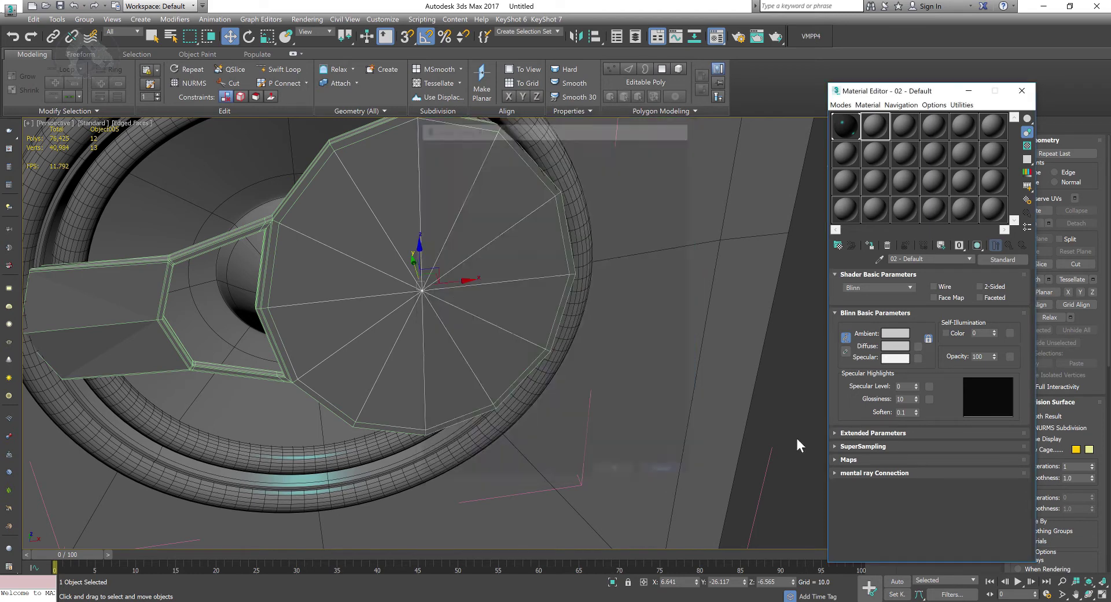
Assign a ProSimplex map to the 02 - Default material's opacity and open an enlarged preview of the sample
left_click(1009, 355)
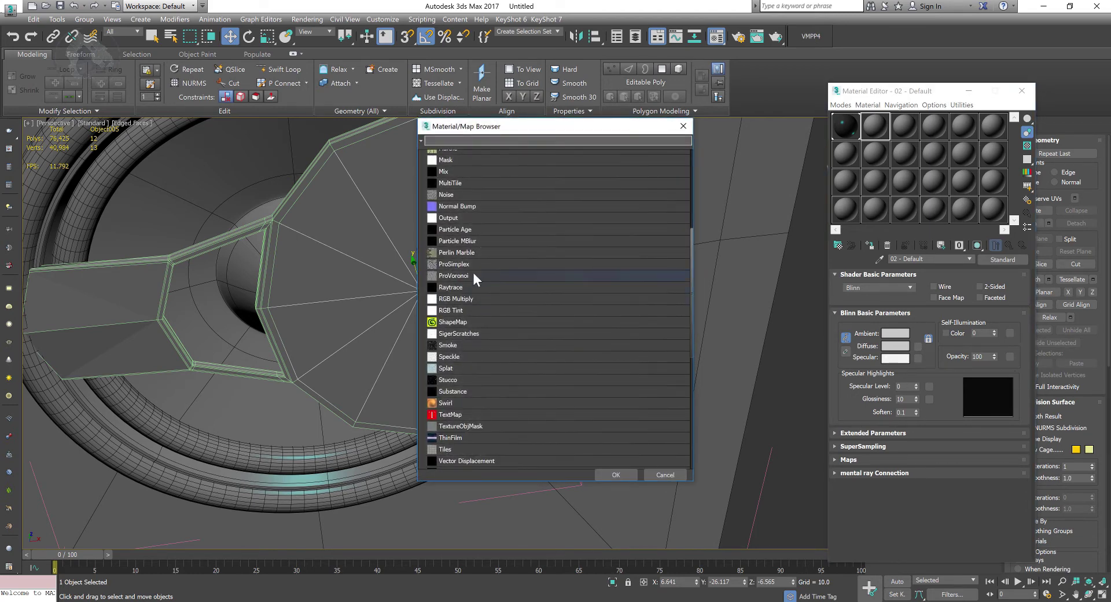
left_click(457, 264)
double_click(457, 264)
double_click(879, 131)
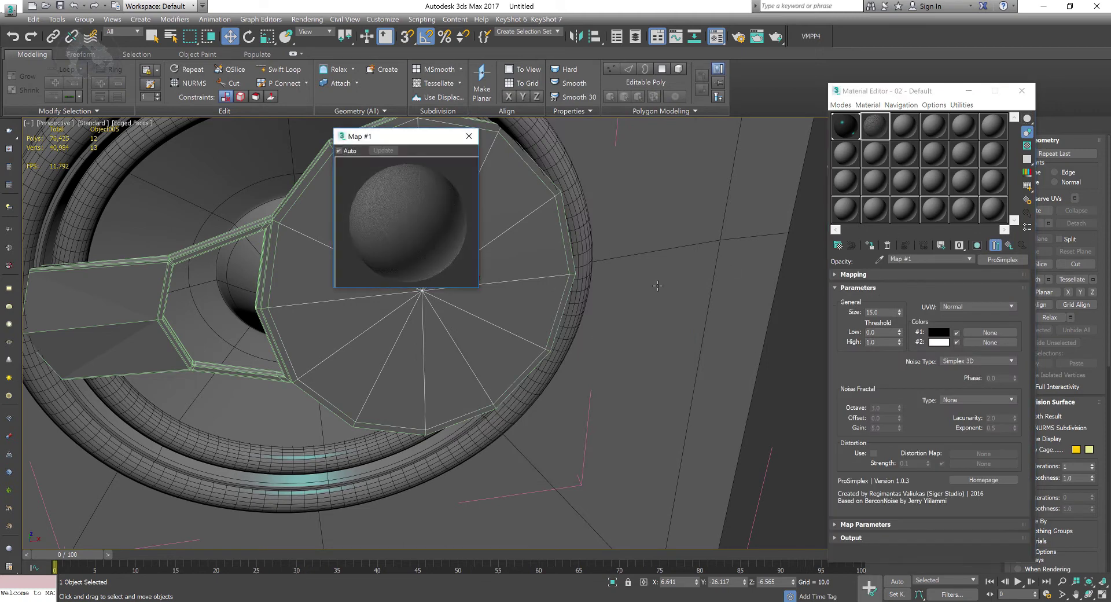
Try ProSimplex map sizes of 1, 1000 and 500 while checking each in the enlarged sample preview
left_click(469, 137)
left_click(832, 316)
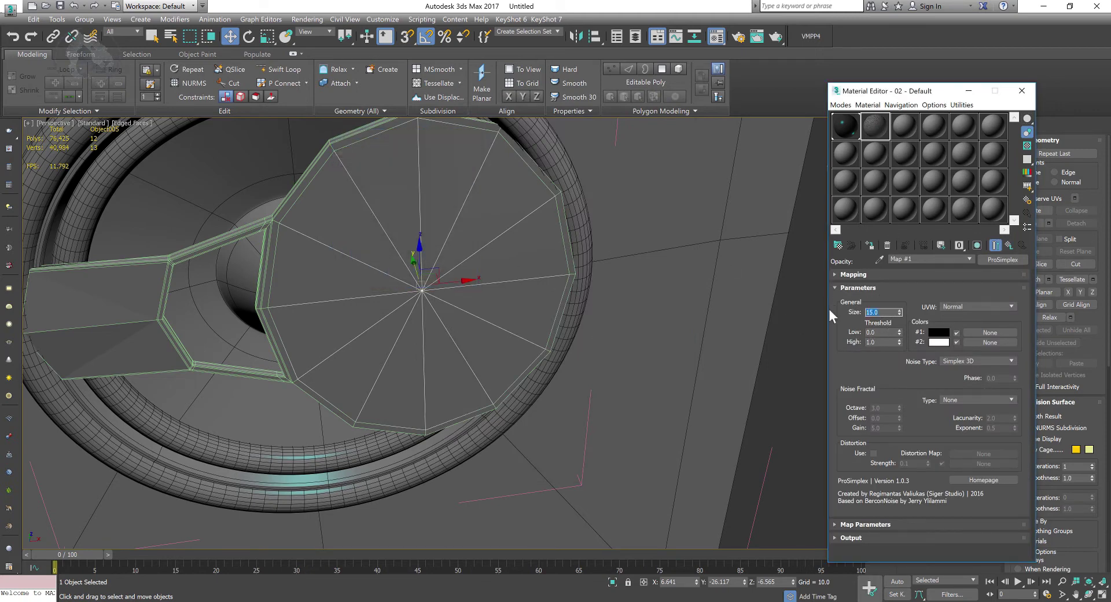
double_click(872, 125)
left_click_drag(880, 312, 776, 310)
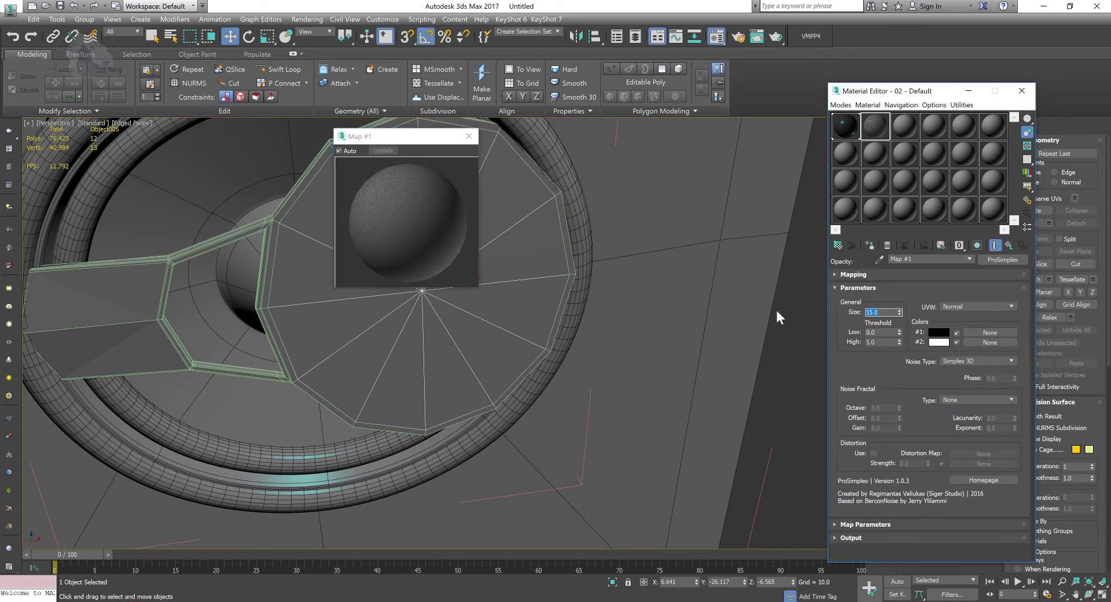
type("1")
key("Return")
type("1000")
key("Return")
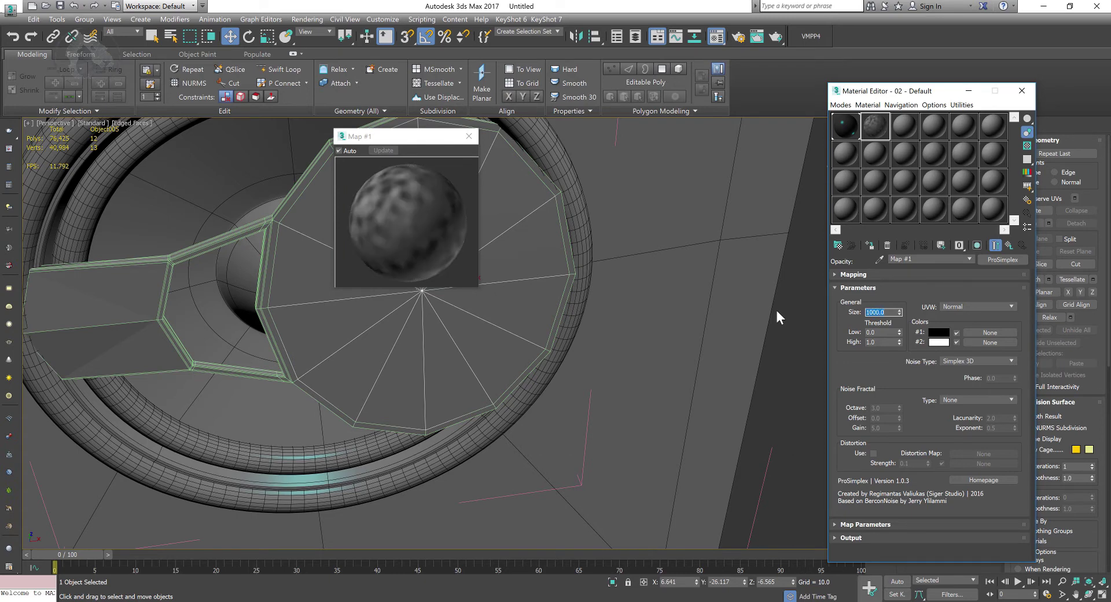
type("500")
key("Return")
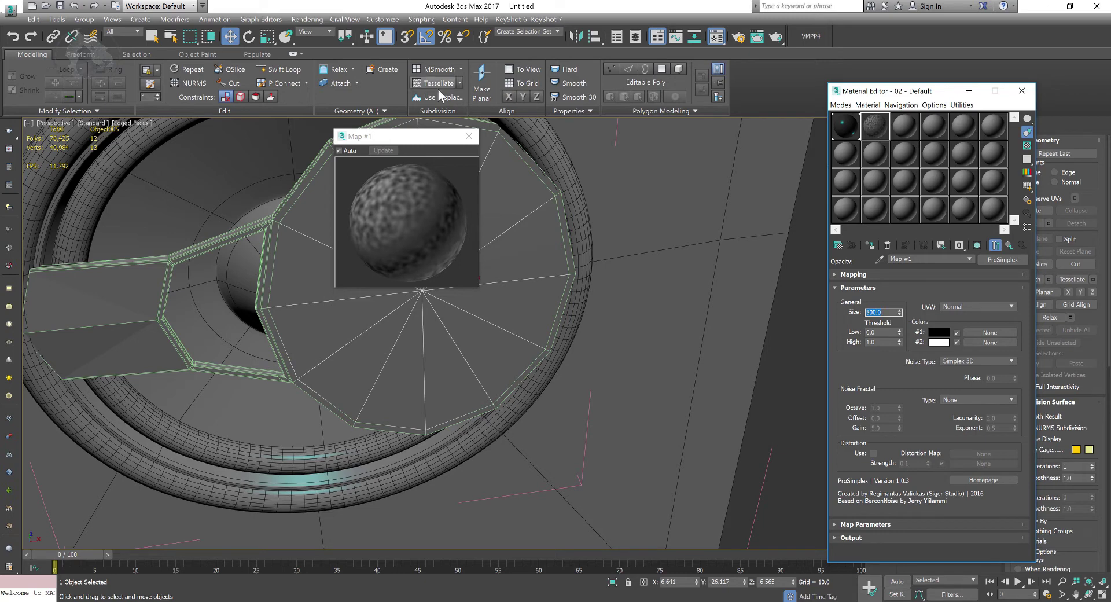
left_click(469, 136)
Assign the 02 - Default material to the selected disc face and add a planar UVW Map modifier to it
left_click(1008, 245)
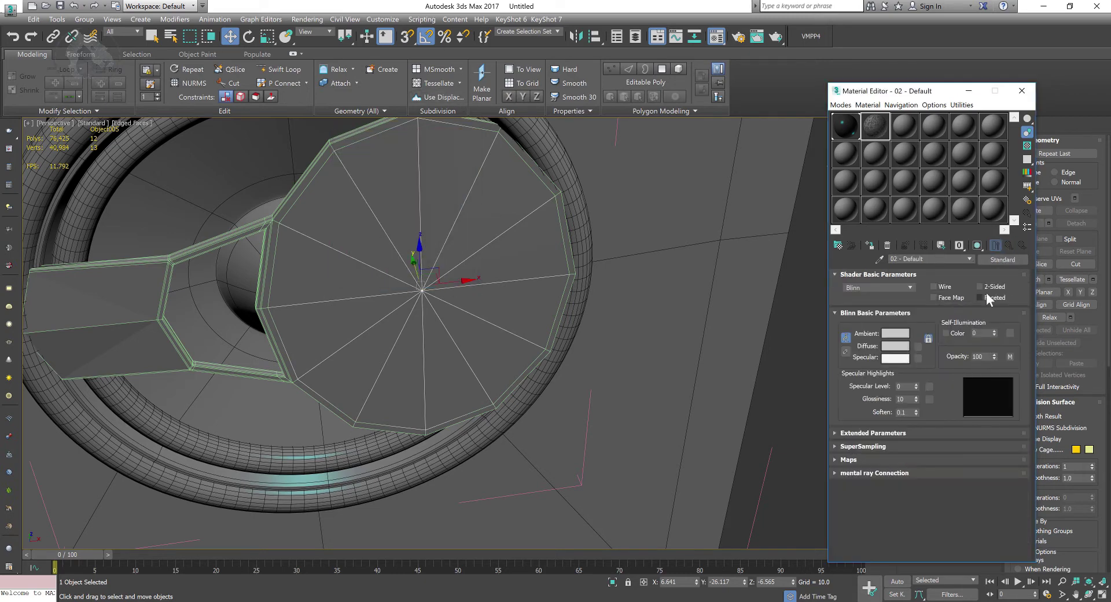
left_click(870, 245)
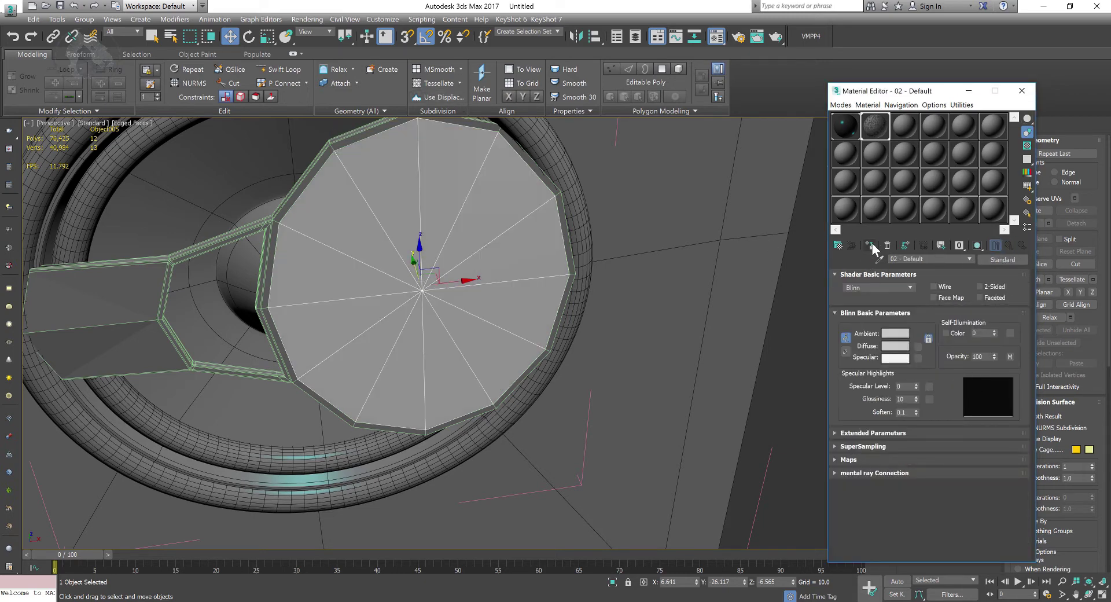
middle_click_drag(796, 321, 664, 315, "alt")
left_click_drag(951, 90, 749, 70)
left_click(820, 69)
left_click(920, 225)
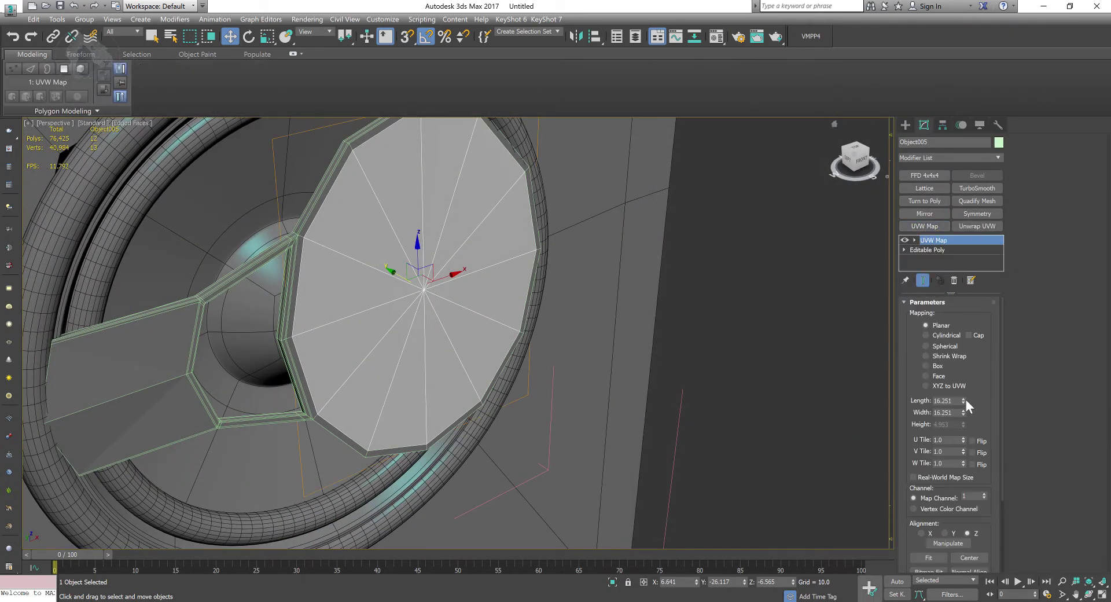
middle_click_drag(821, 425, 780, 412, "alt")
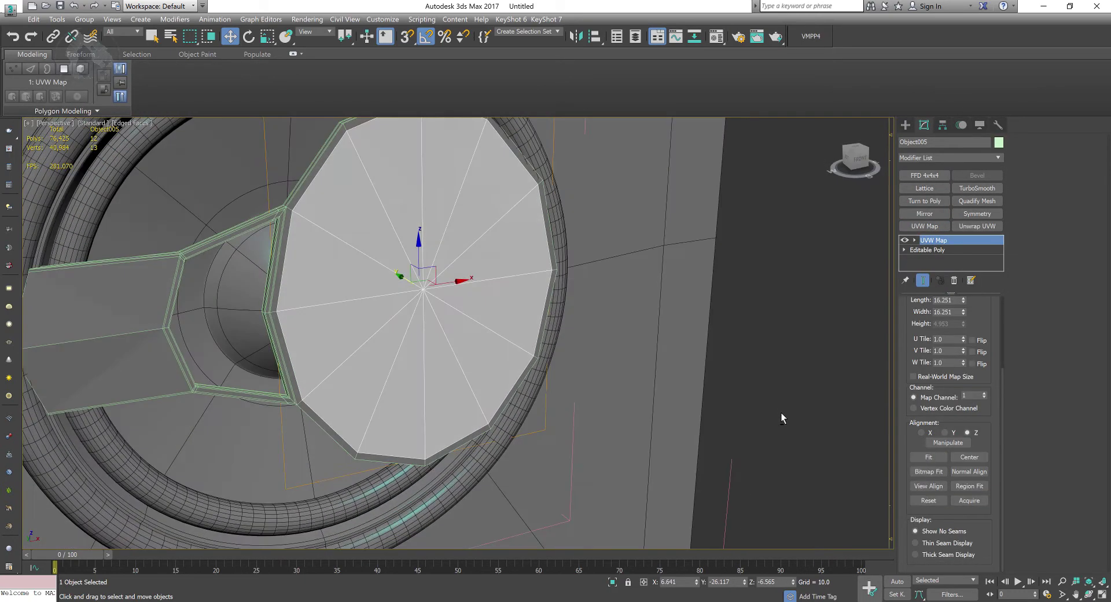
Copy the 02 - Default material's opacity map to its diffuse slot and turn on the shaded material display in the viewport
key("m")
key("m")
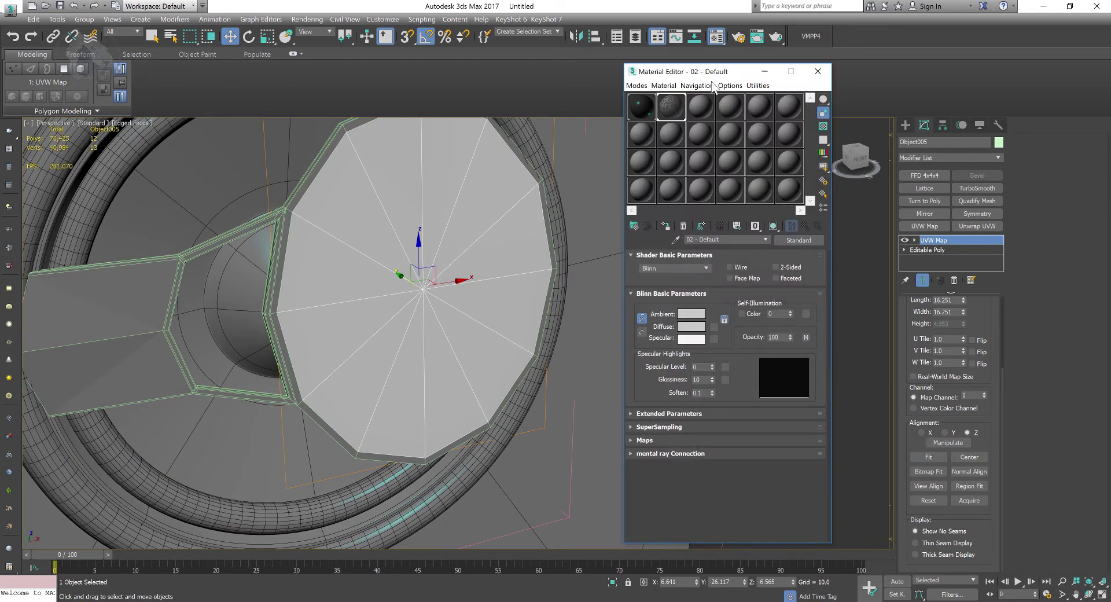
left_click_drag(876, 342, 784, 332)
left_click(780, 347)
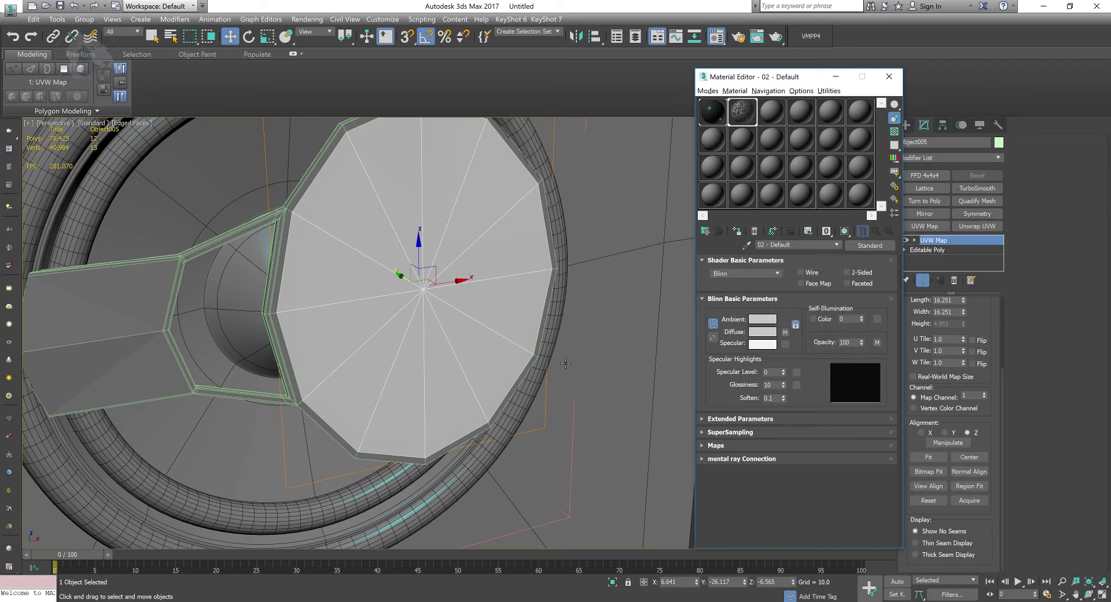
mouse_move(568, 364)
middle_mouse_down("alt")
mouse_move(601, 319)
mouse_move(645, 321)
mouse_move(636, 326)
mouse_move(636, 313)
middle_mouse_up("alt")
left_click(844, 232)
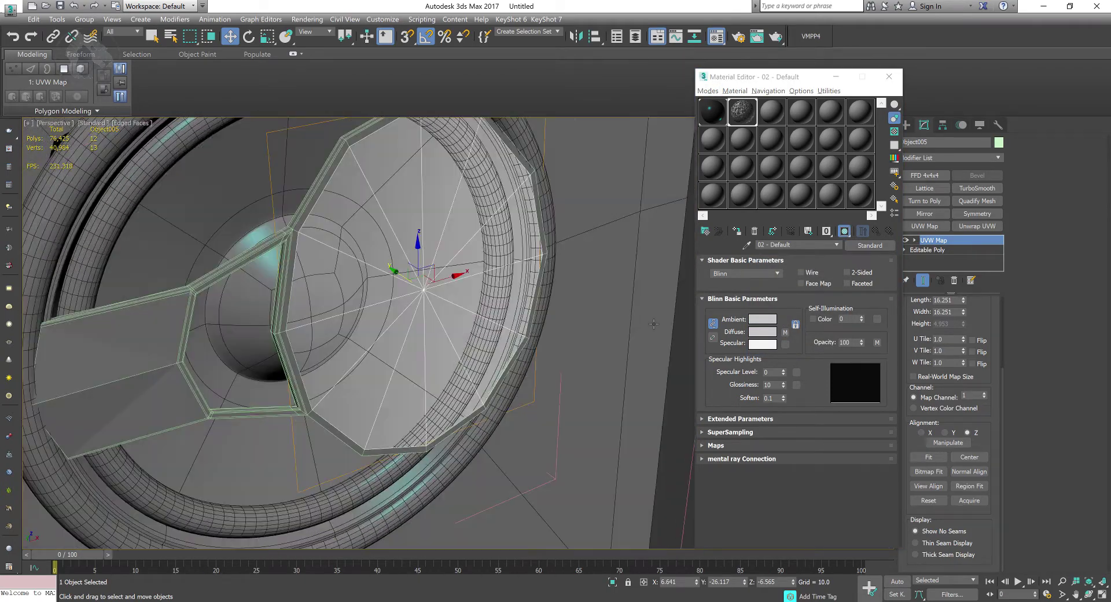
Clear the ProSimplex maps from the 02 - Default material's opacity and diffuse slots
right_click(876, 342)
left_click(898, 371)
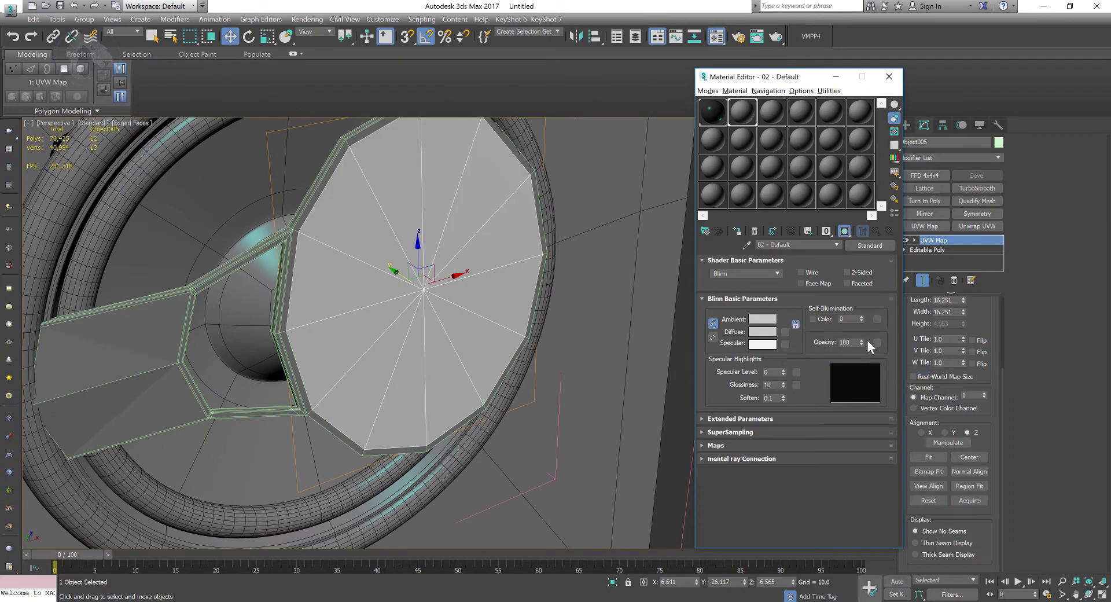
Switch to Photoshop and create a new 1000 by 1000 pixel document with a white background
key("alt+Tab")
left_click(33, 8)
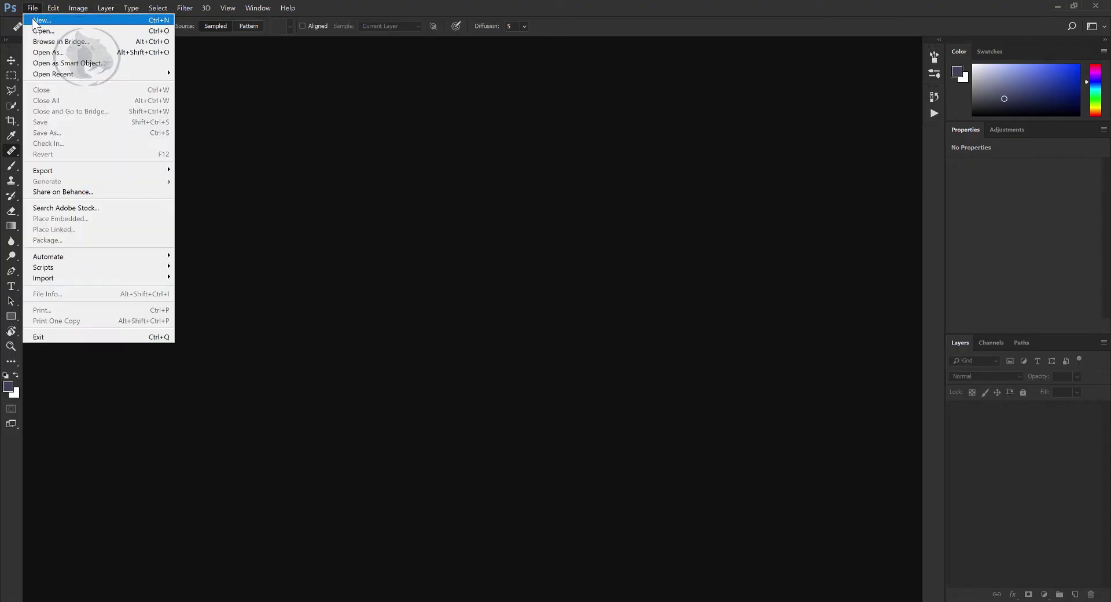
left_click(38, 21)
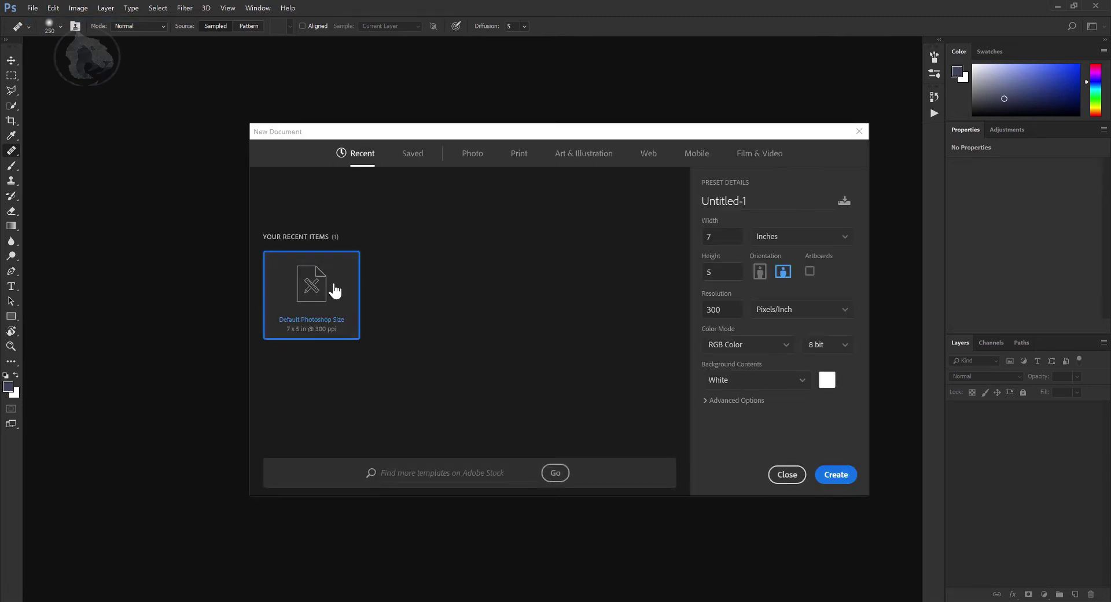
left_click(769, 237)
left_click(769, 245)
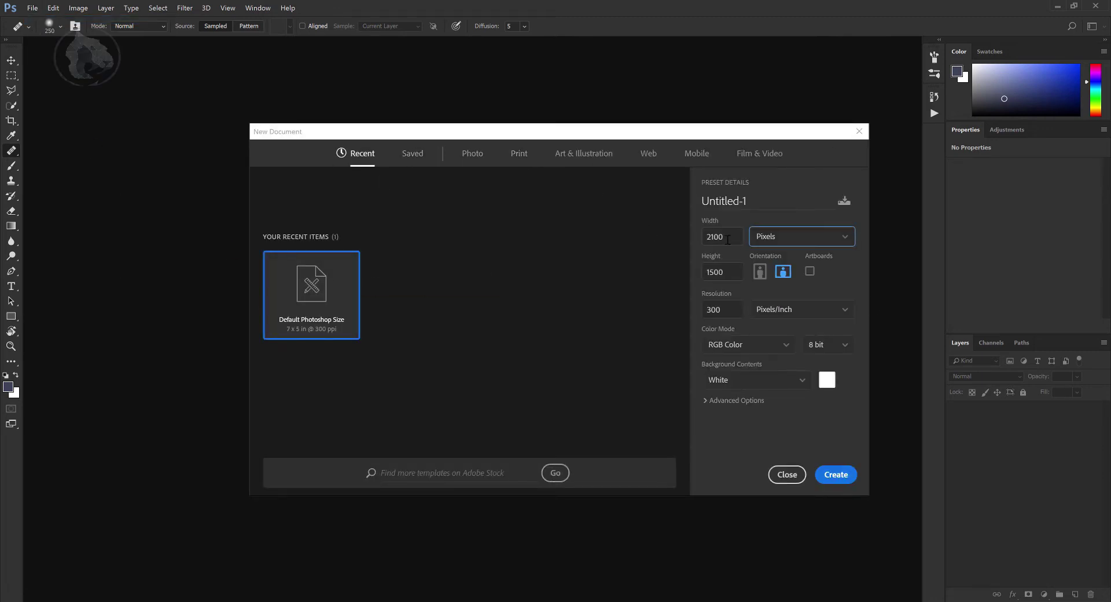
type("1000")
key("Tab")
type("10")
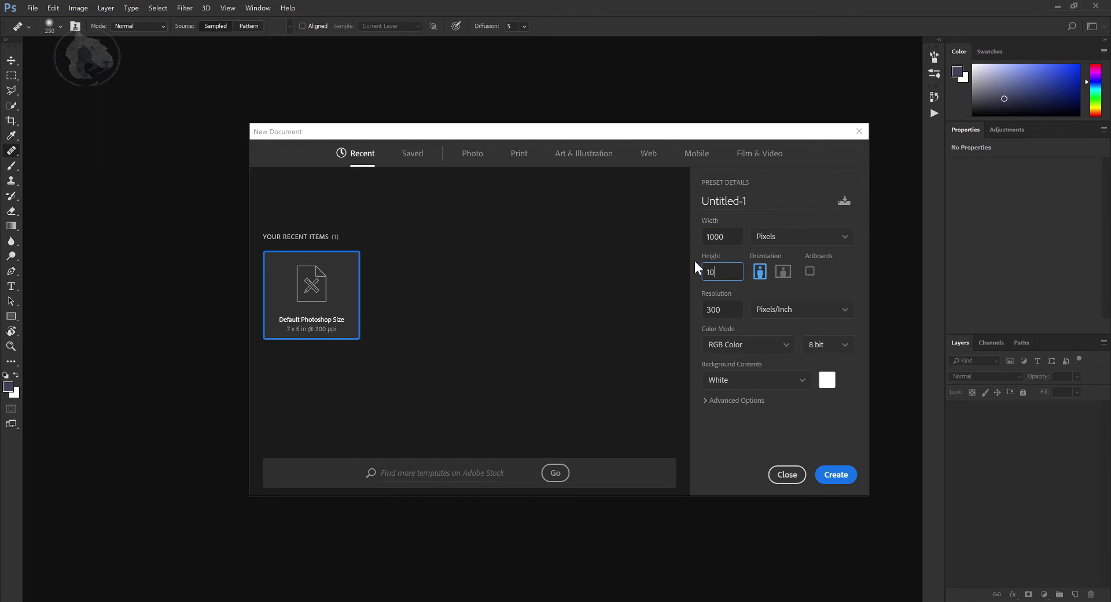
key("Return")
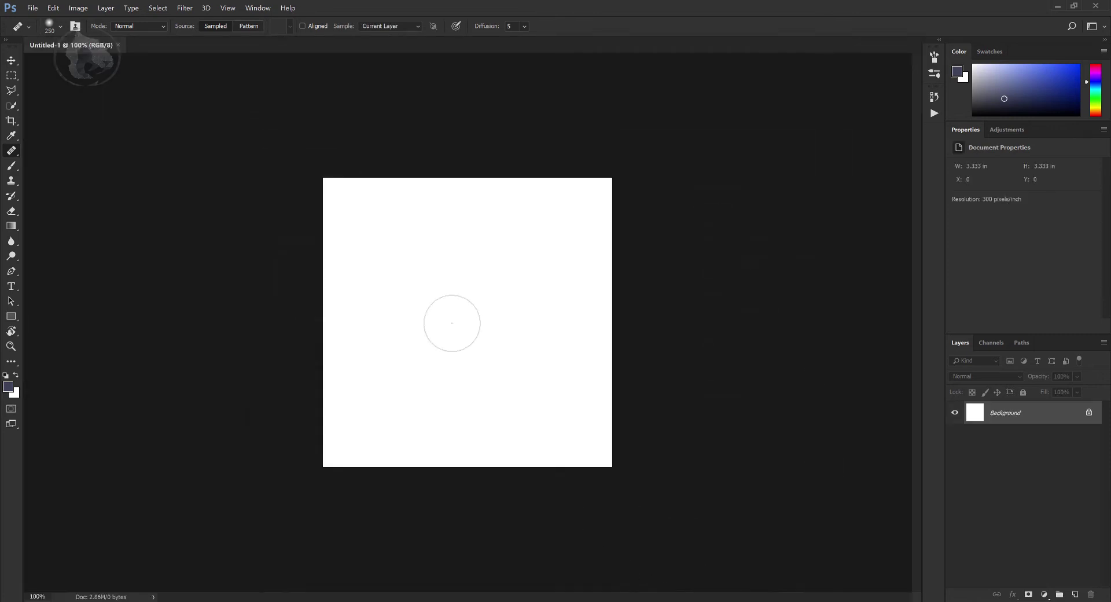
Draw a black circle about 156 px wide near the canvas's upper edge and copy it twice into a row of three
left_click(17, 317)
left_click(49, 339)
mouse_move(449, 294)
left_mouse_down("alt+shift")
mouse_move(470, 320)
mouse_move(384, 225)
mouse_move(535, 228)
left_mouse_up("alt+shift")
key("v")
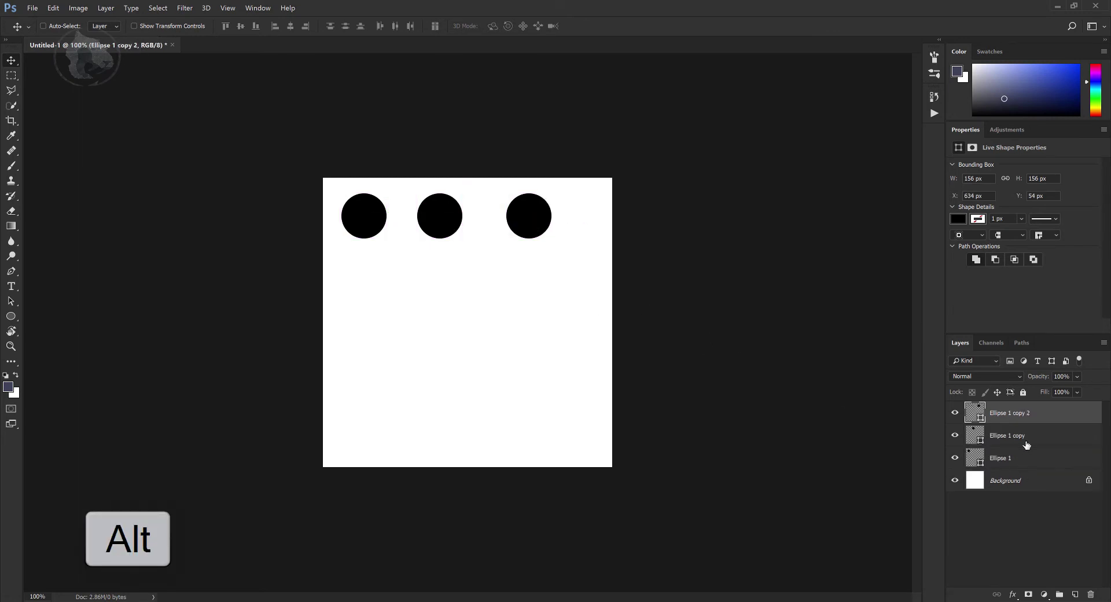
Distribute the three circles evenly across the row and group their layers
left_click(1016, 459, "shift")
left_click(394, 26)
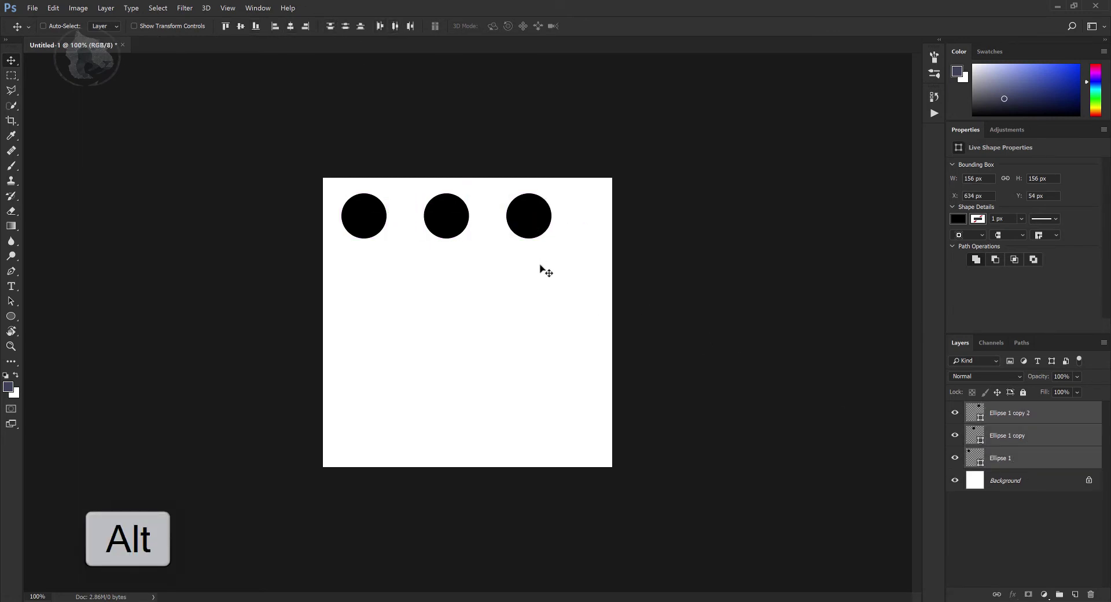
key("ctrl+g")
Centre the circle row horizontally on the canvas and duplicate its group downward to make four rows
left_click_drag(530, 224, 560, 299)
left_click_drag(561, 299, 540, 432, "alt+shift")
Distribute the four circle rows evenly in height and merge all layers into the background
left_click(1017, 437, "shift")
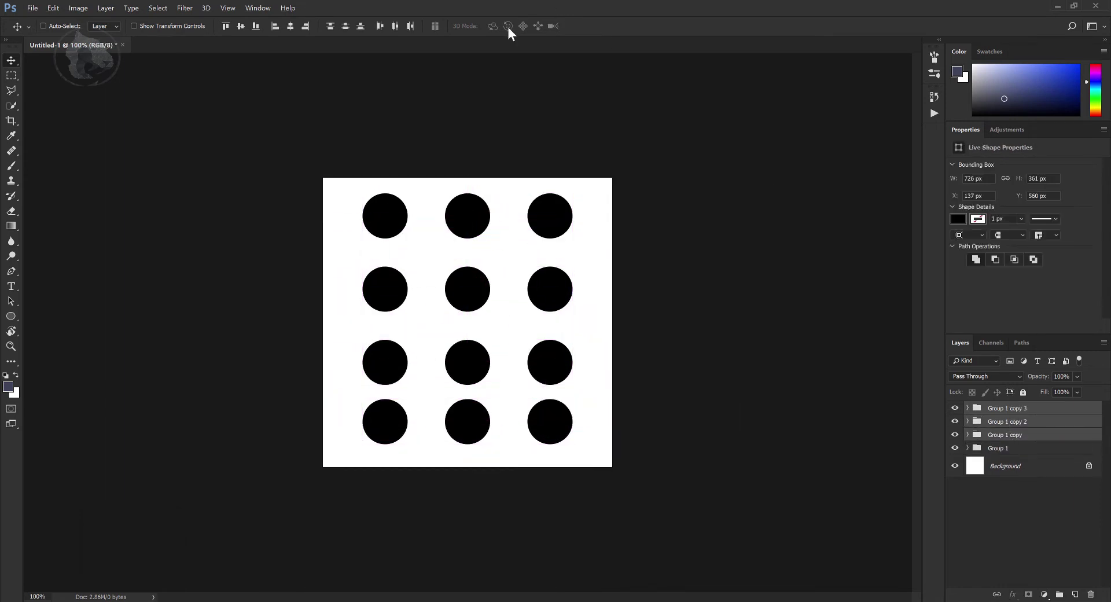
left_click(346, 26)
left_click(996, 445, "shift")
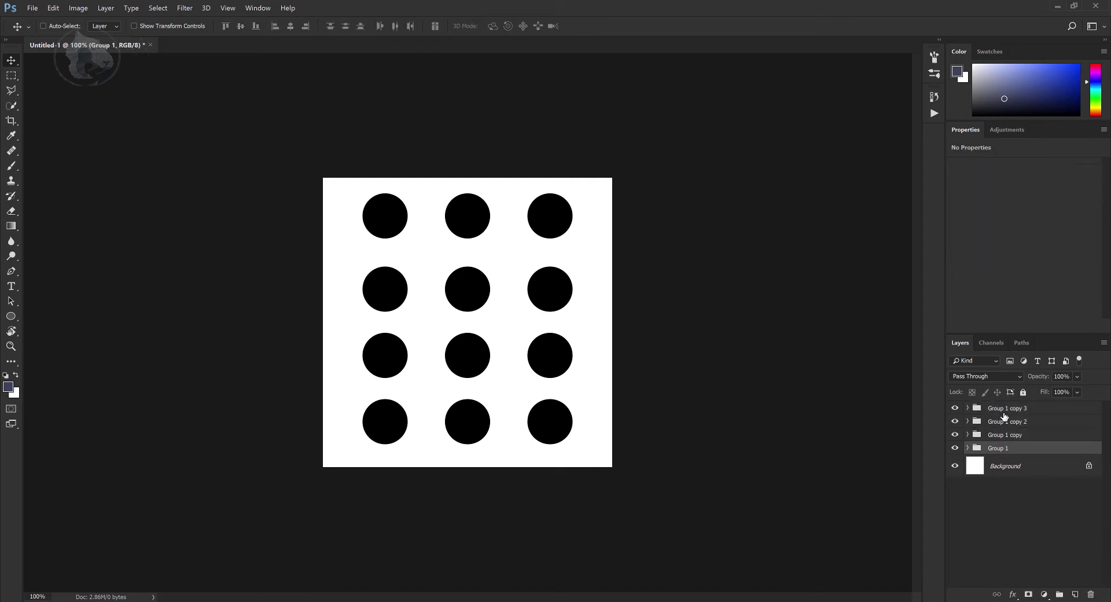
left_click(345, 25)
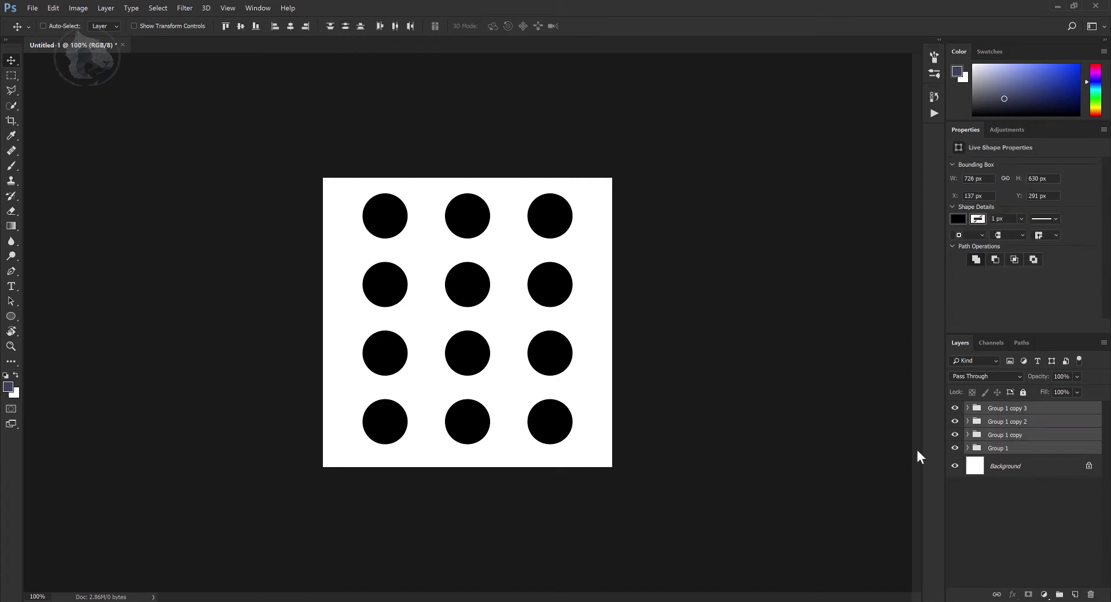
key("ctrl+shift+e")
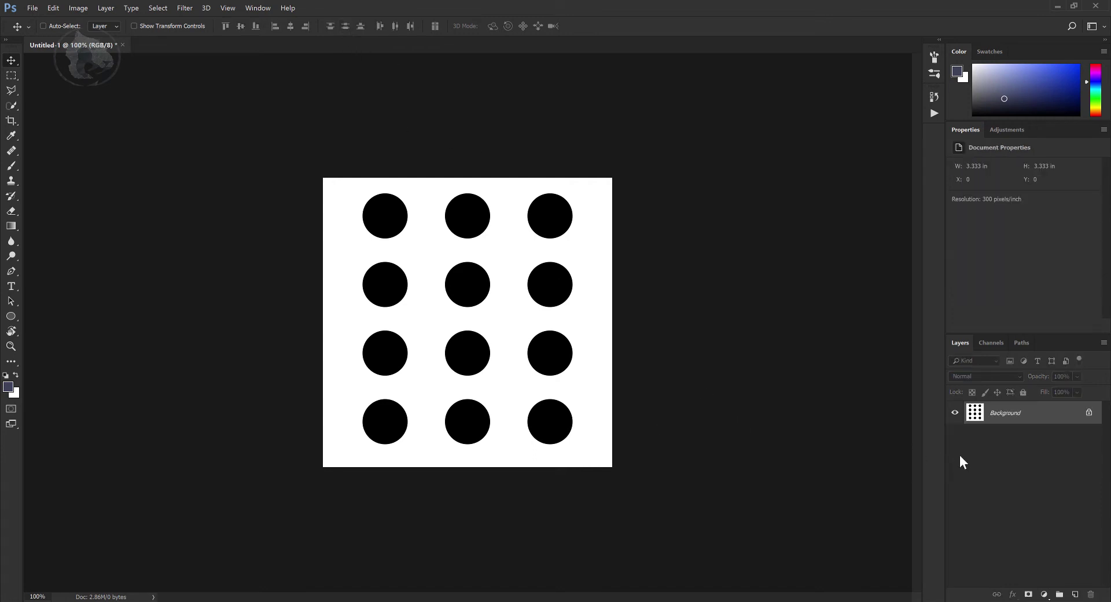
Save the dot pattern to the Desktop as a JPEG named hols
key("ctrl+shift+s")
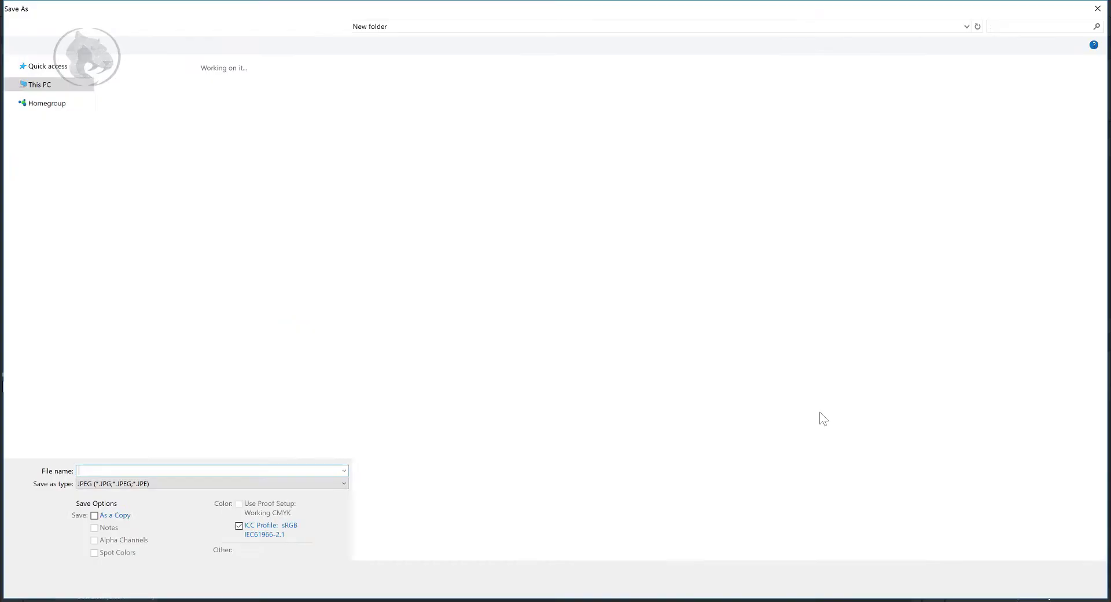
left_click(142, 26)
left_click(96, 27)
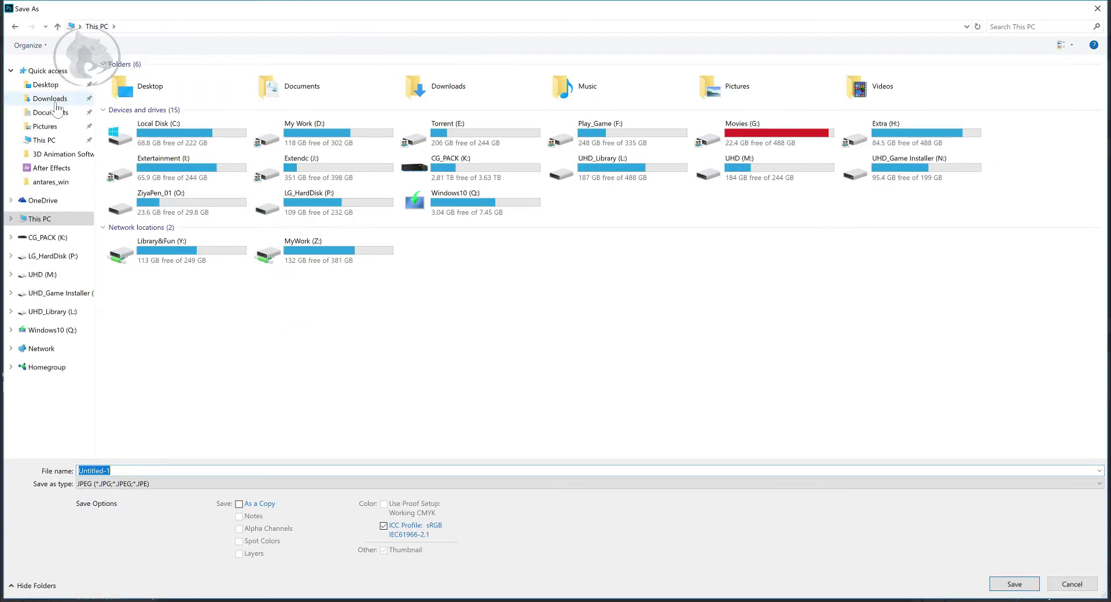
left_click(46, 85)
type("hols")
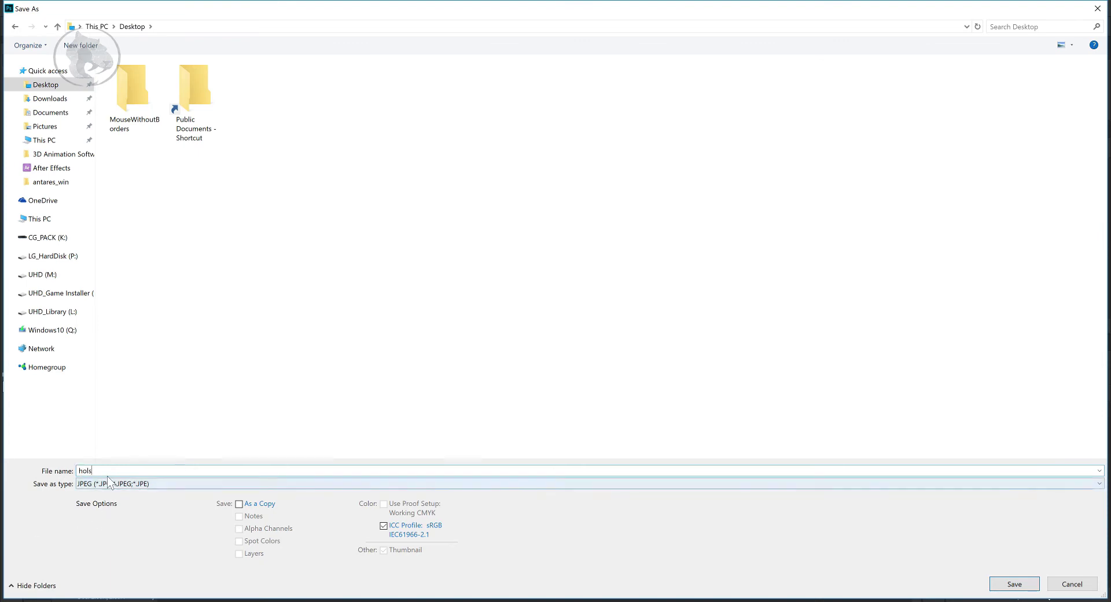
left_click(1013, 584)
left_click(625, 167)
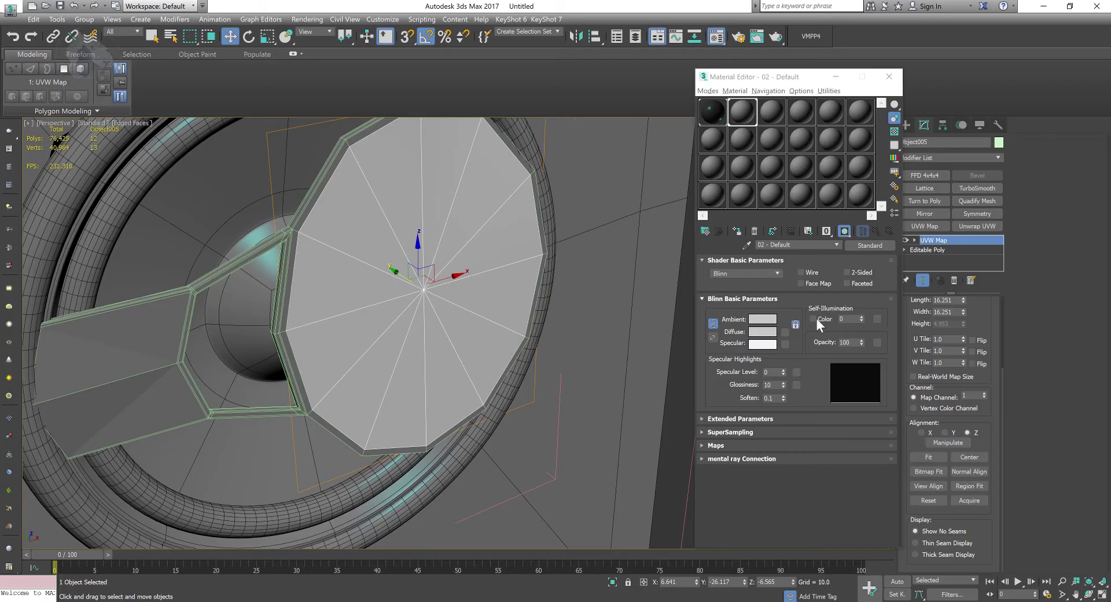
Back in 3ds Max, load hols.jpg from the Desktop as the material's diffuse bitmap and show it in the viewport
left_click(784, 331)
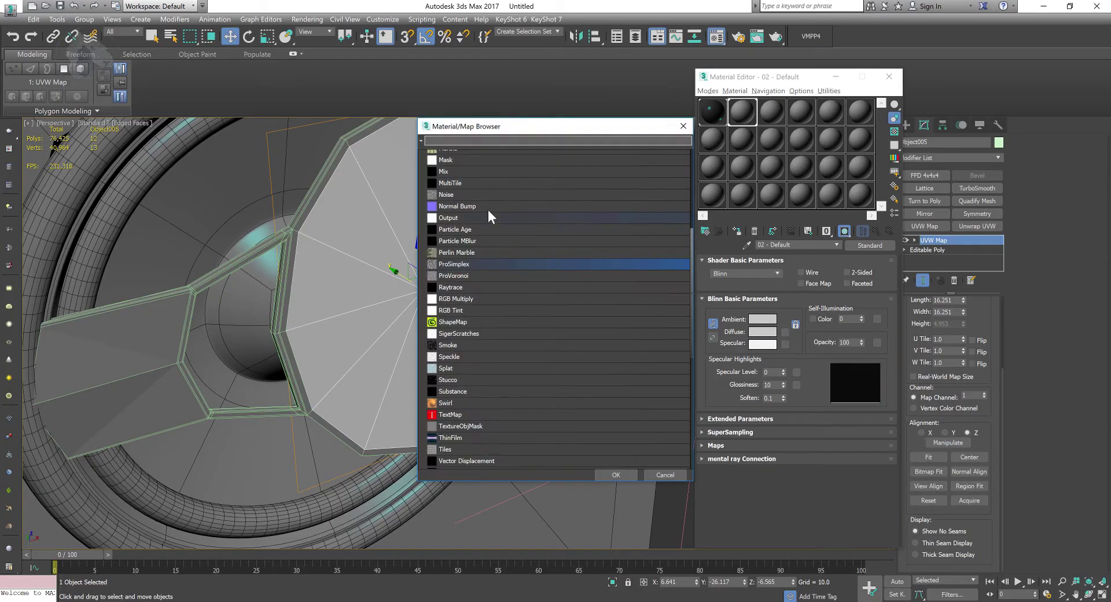
scroll(470, 175, "up", 10)
double_click(468, 179)
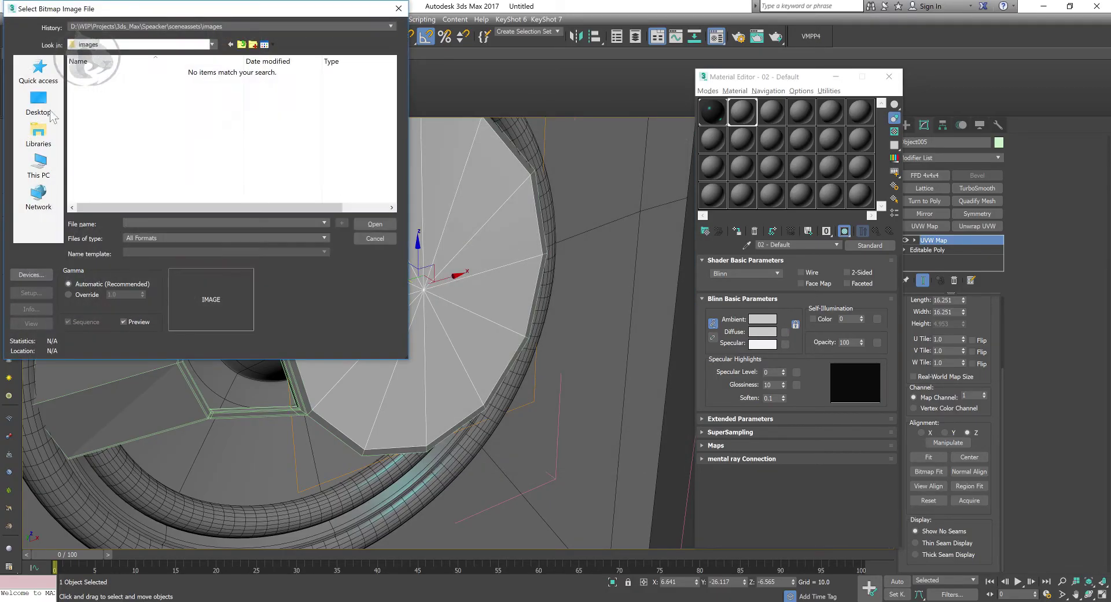
left_click(46, 110)
scroll(260, 162, "down", 1)
left_click(260, 172)
left_click(382, 225)
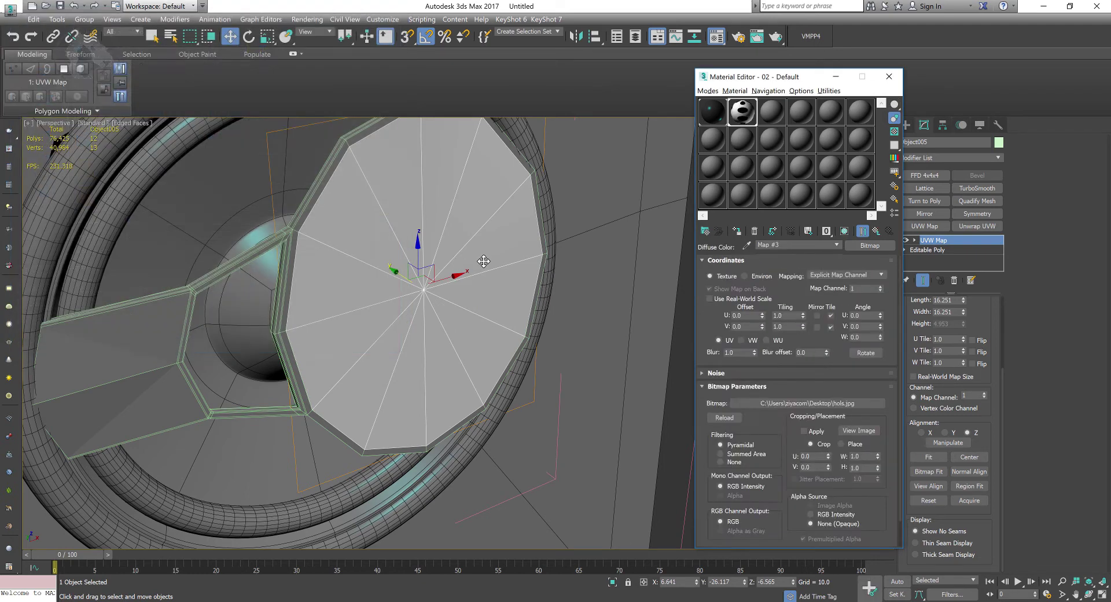
left_click(844, 231)
left_click(875, 231)
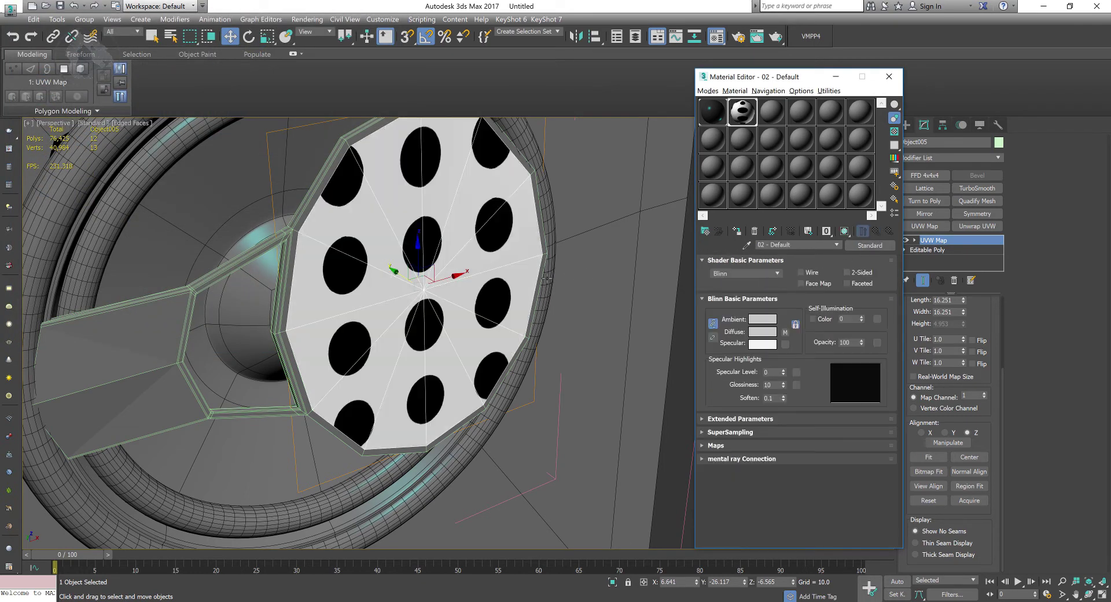
Set the diffuse bitmap's U and V tiling to 10
left_click(785, 331)
left_click(786, 315)
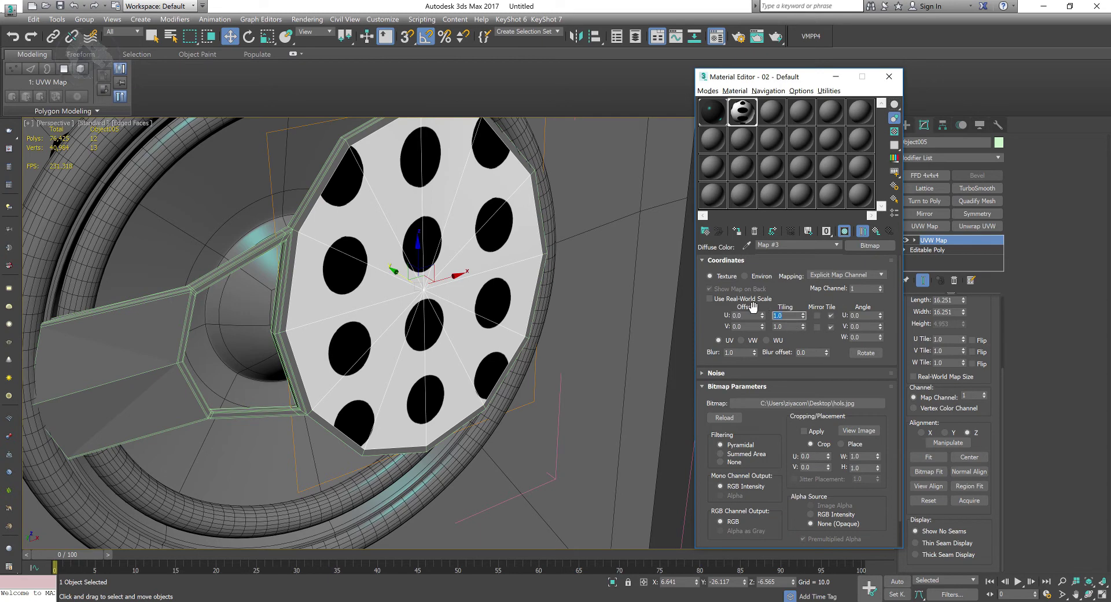
type("10")
key("Tab")
type("10")
key("Return")
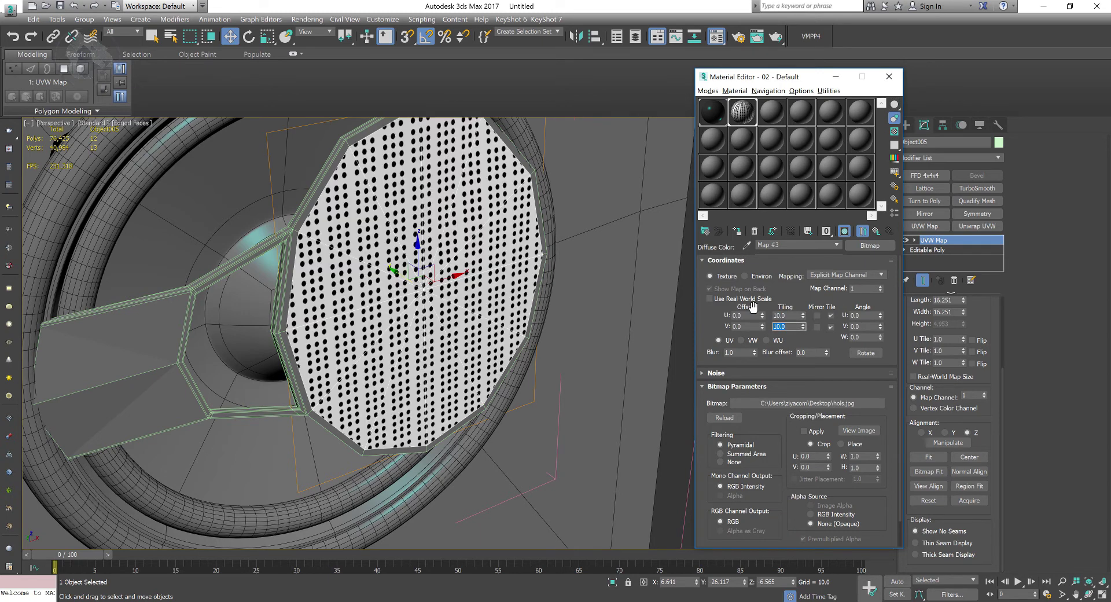
Set the diffuse bitmap's U and V tiling to 5
double_click(787, 315)
type("5")
key("Tab")
type("5")
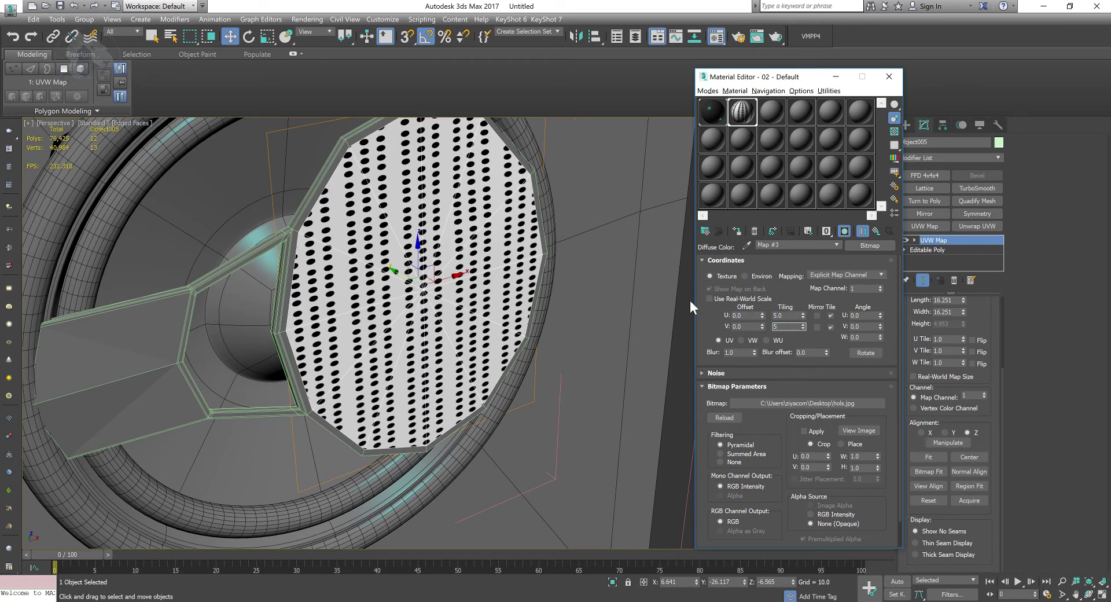
key("Return")
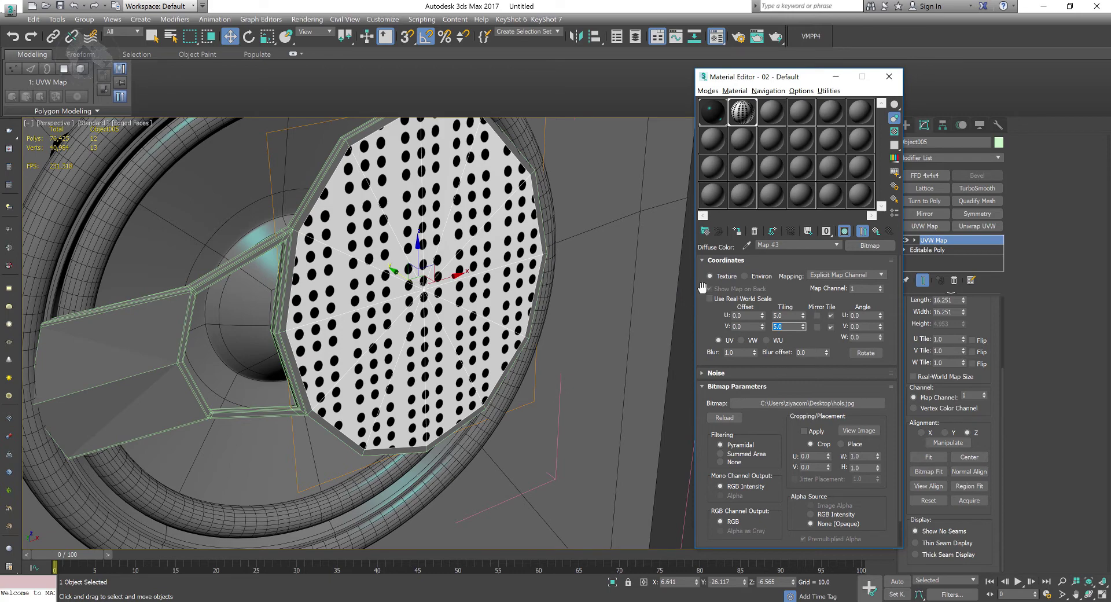
Scale the disc face's UVW Map gizmo down along its width and height to make the hole pattern smaller and denser
left_click(888, 76)
scroll(758, 350, "up", 3)
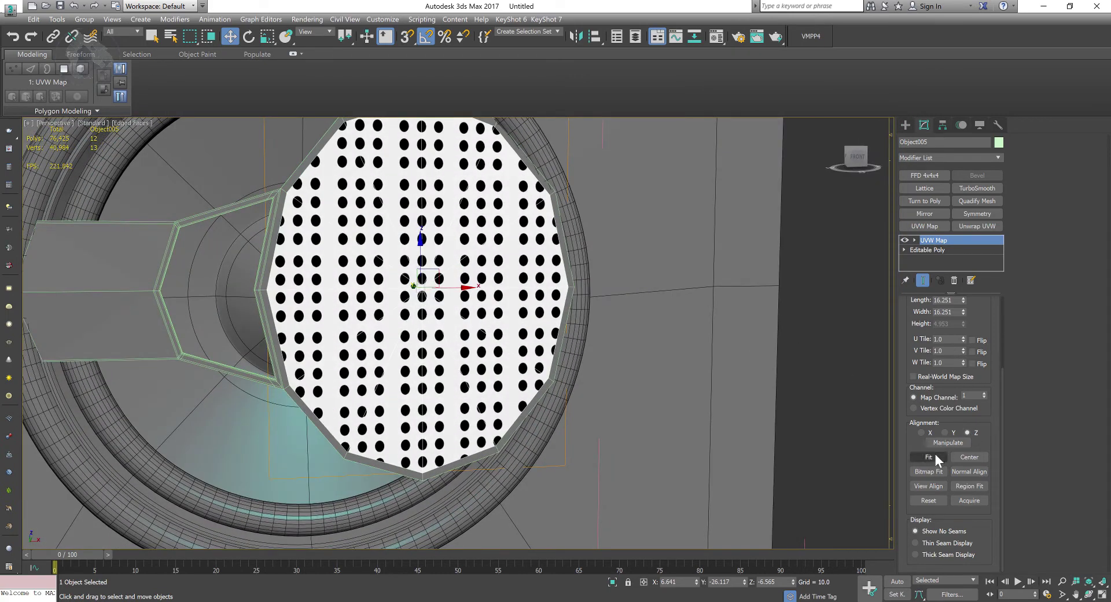
left_click(919, 249)
scroll(666, 301, "down", 5)
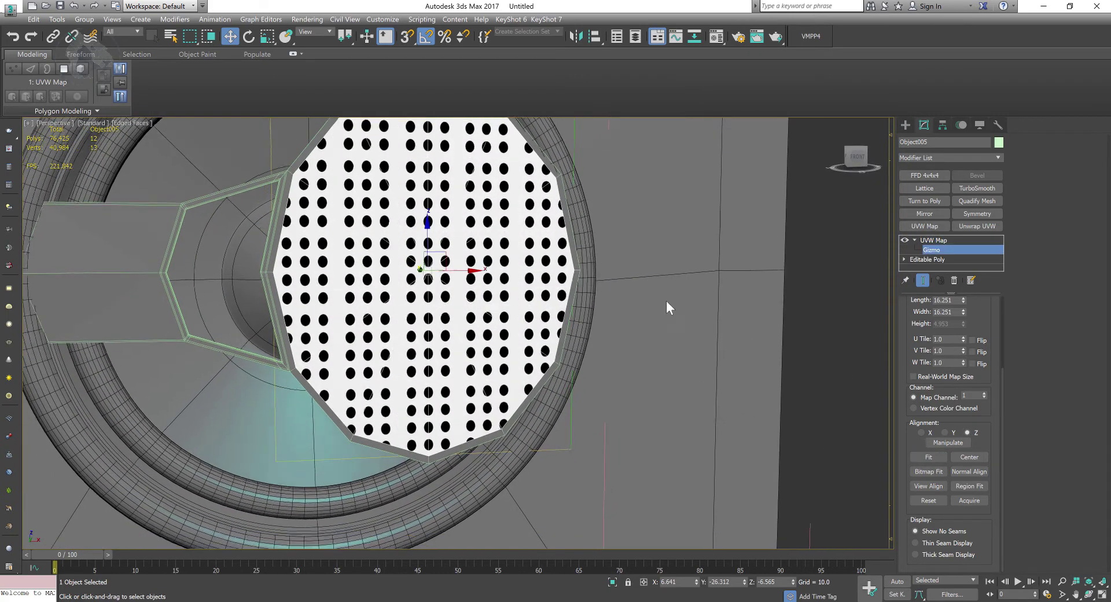
key("r")
left_click_drag(507, 274, 450, 285)
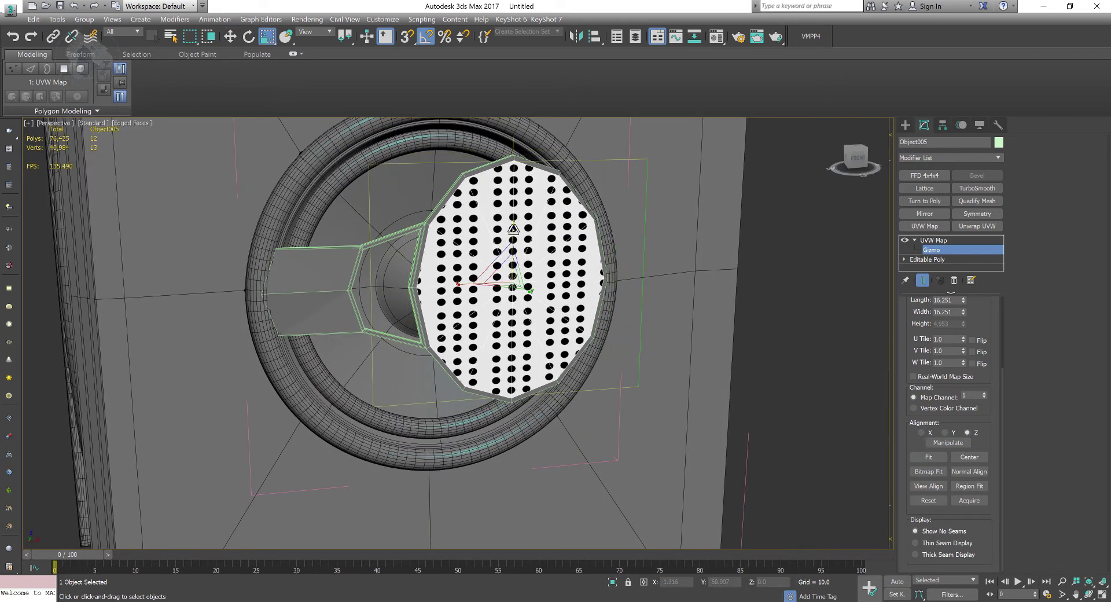
left_click_drag(513, 228, 512, 233)
left_click_drag(459, 283, 488, 264)
left_click_drag(511, 229, 510, 236)
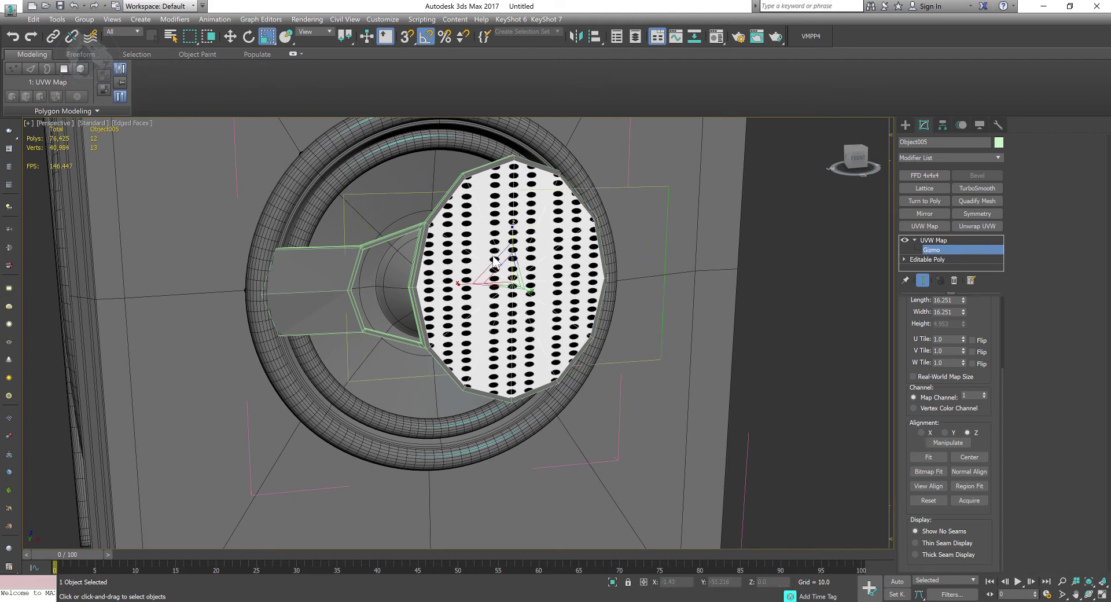
left_click_drag(460, 283, 492, 304)
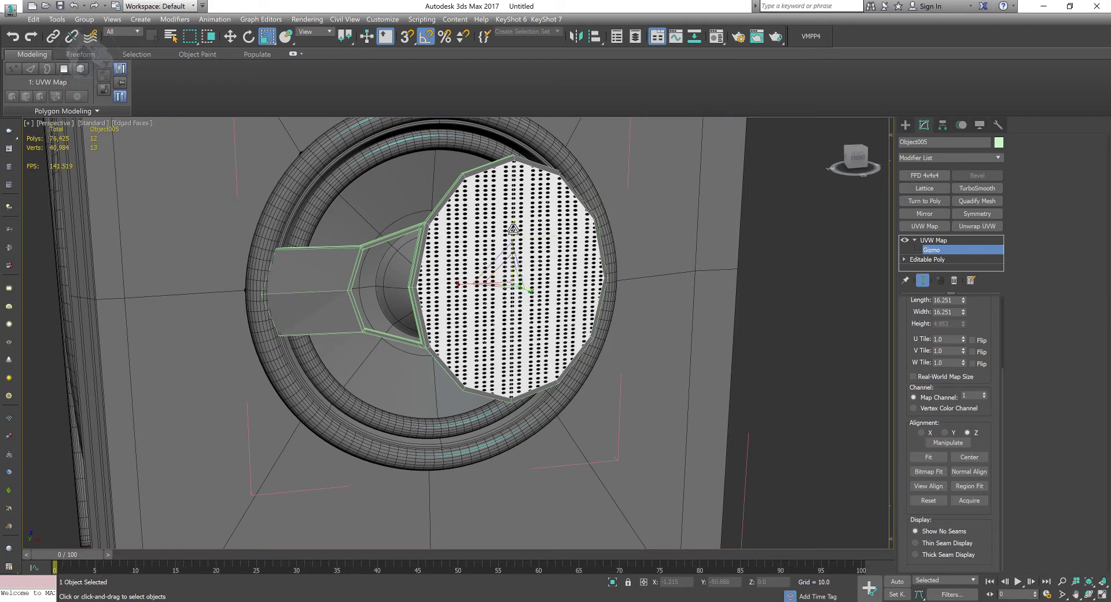
left_click_drag(512, 229, 513, 237)
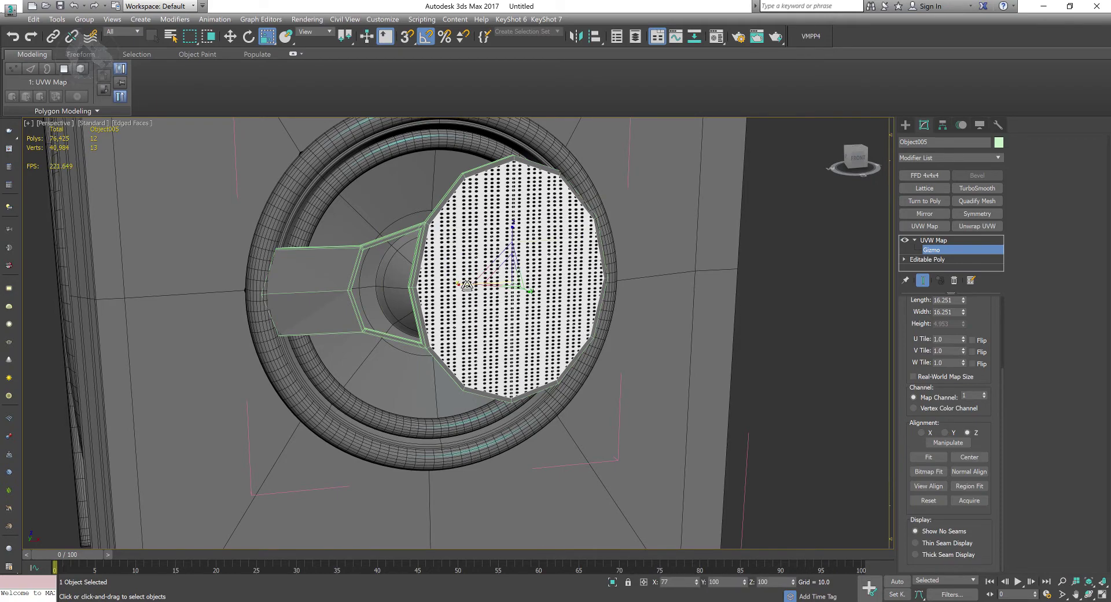
key("w")
scroll(494, 313, "up", 5)
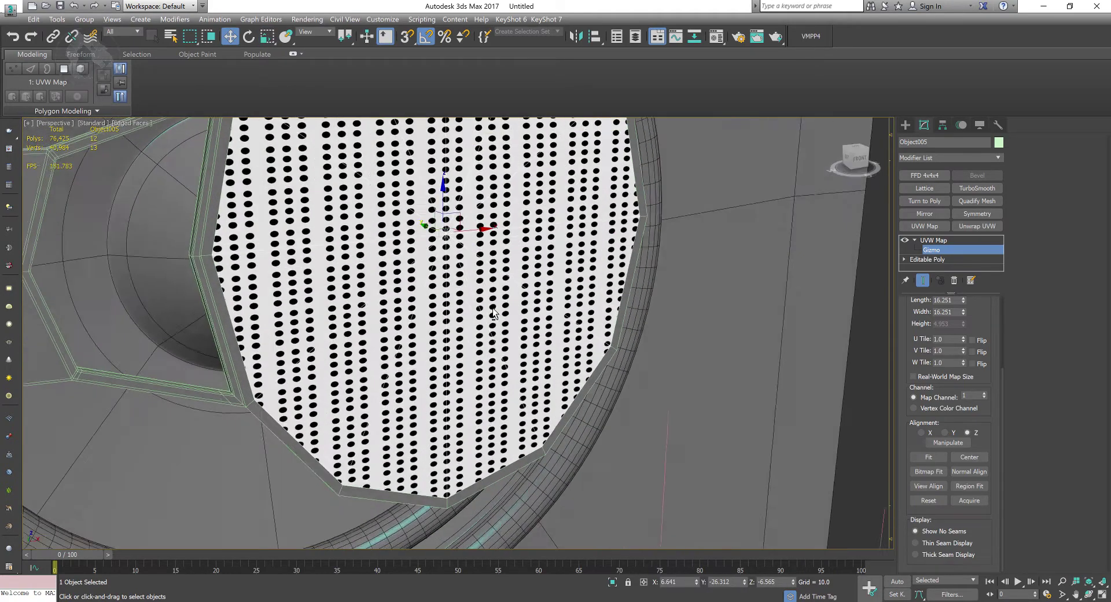
middle_click_drag(493, 312, 510, 321, "alt")
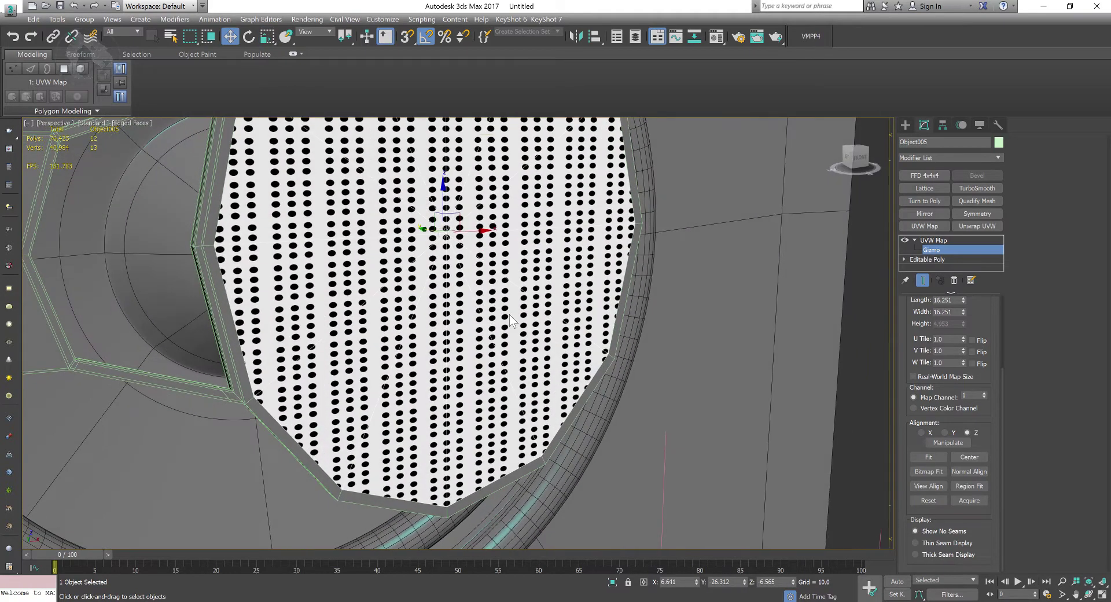
Copy the disc material's hols.jpg diffuse map into its Opacity map slot
key("m")
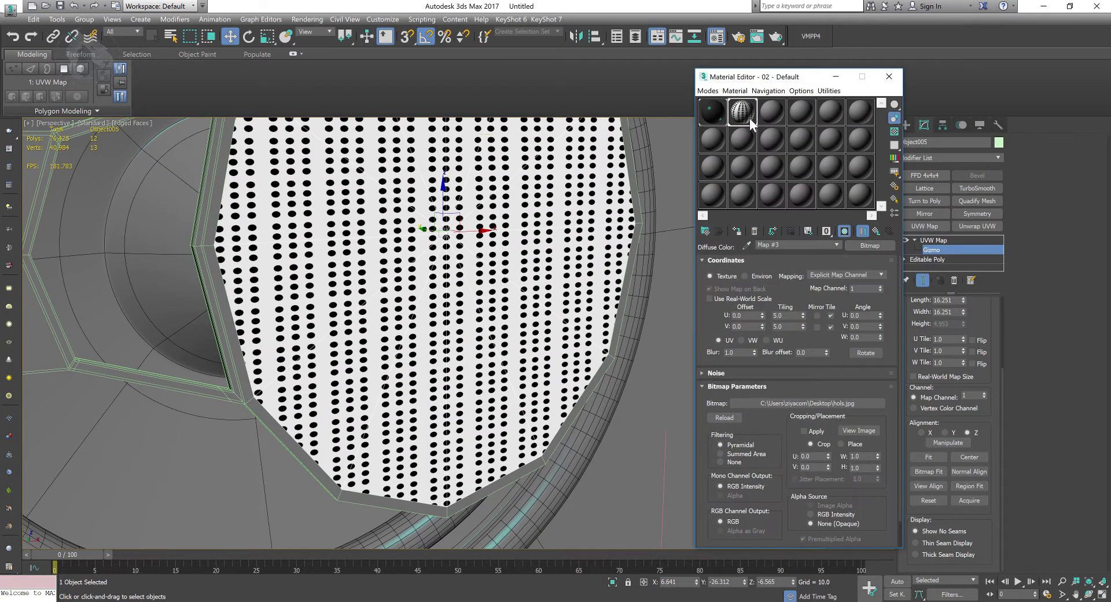
left_click(876, 231)
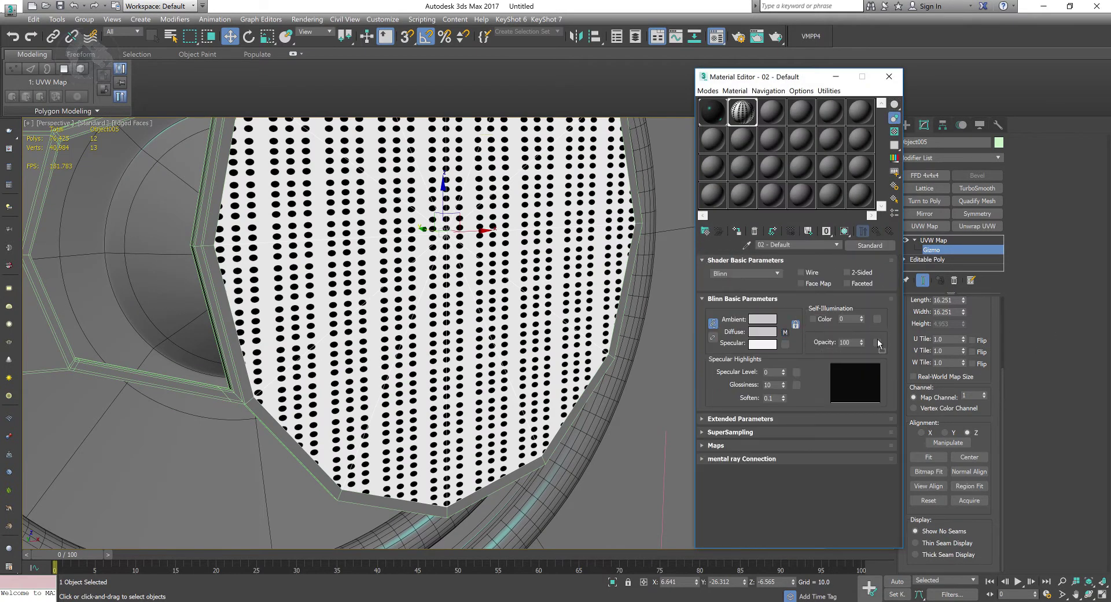
left_click_drag(878, 344, 878, 343)
left_click(782, 345)
scroll(450, 231, "up", 8)
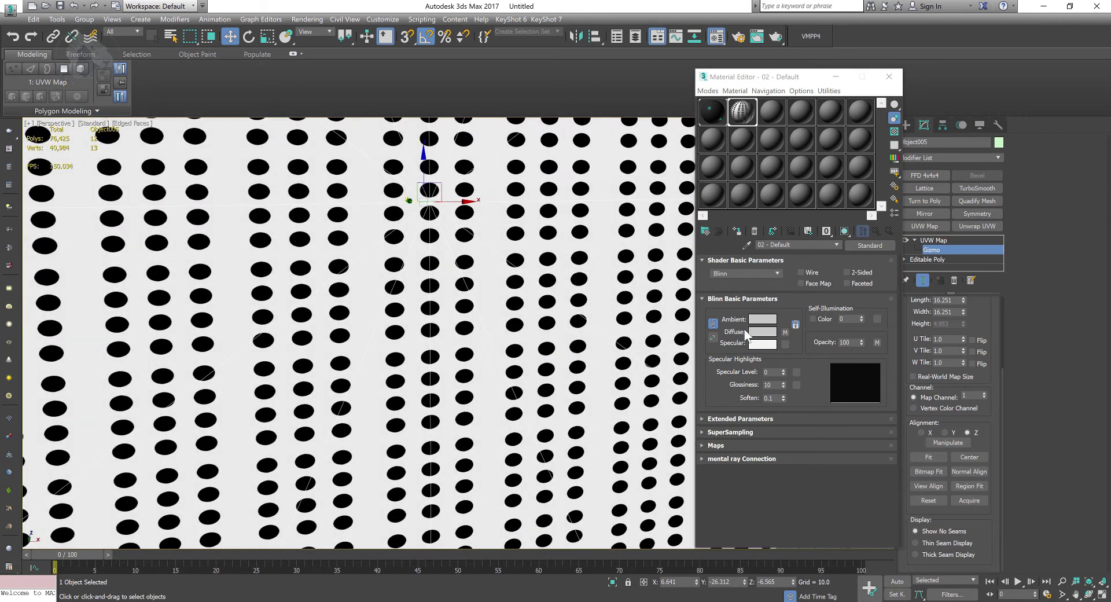
Clear the disc material's diffuse map and show the shaded material with its opacity map in the viewport
right_click(785, 333)
left_click(807, 362)
scroll(538, 313, "down", 5)
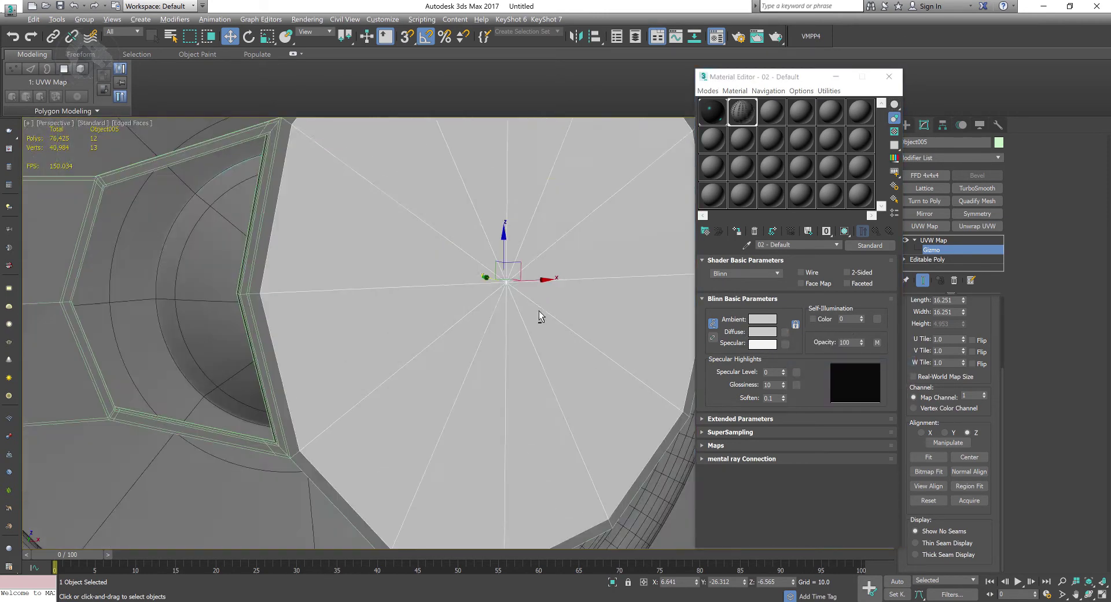
left_click(844, 231)
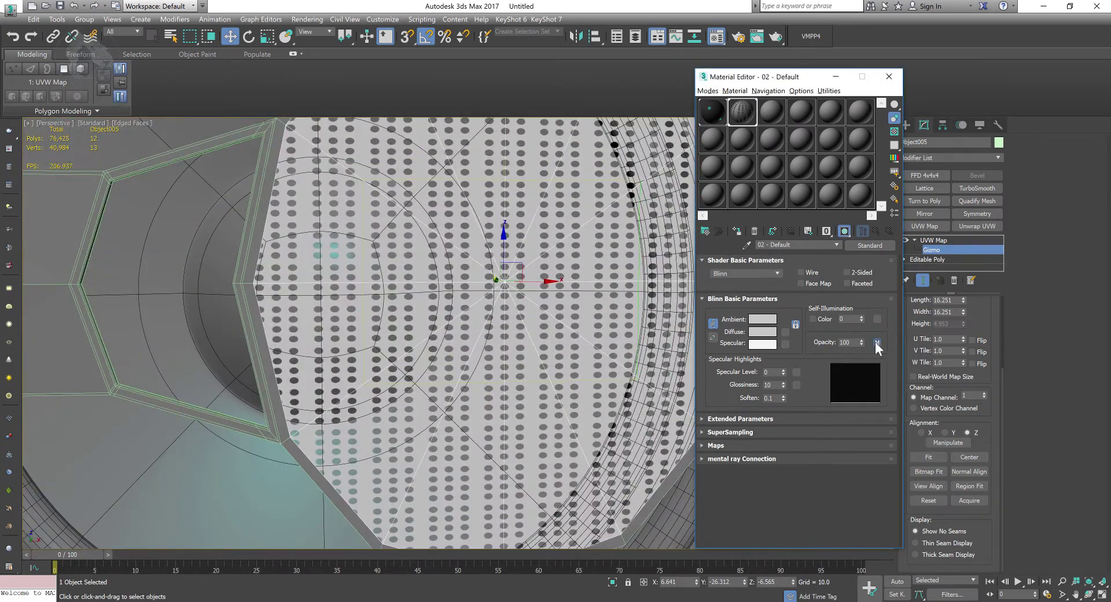
Invert the output of the disc material's opacity bitmap
left_click(877, 342)
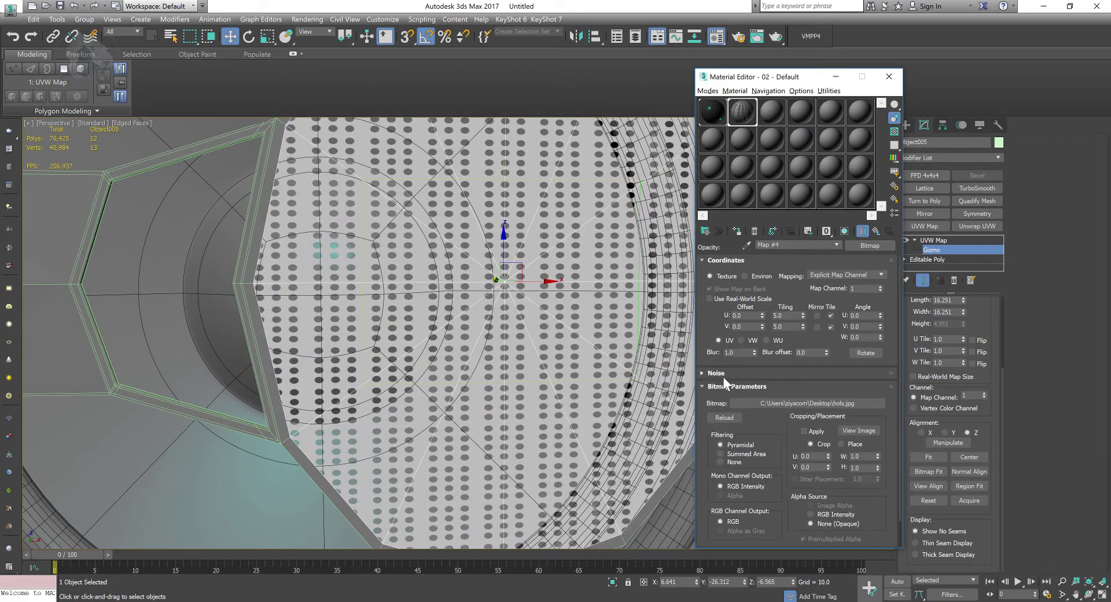
scroll(711, 347, "down", 2)
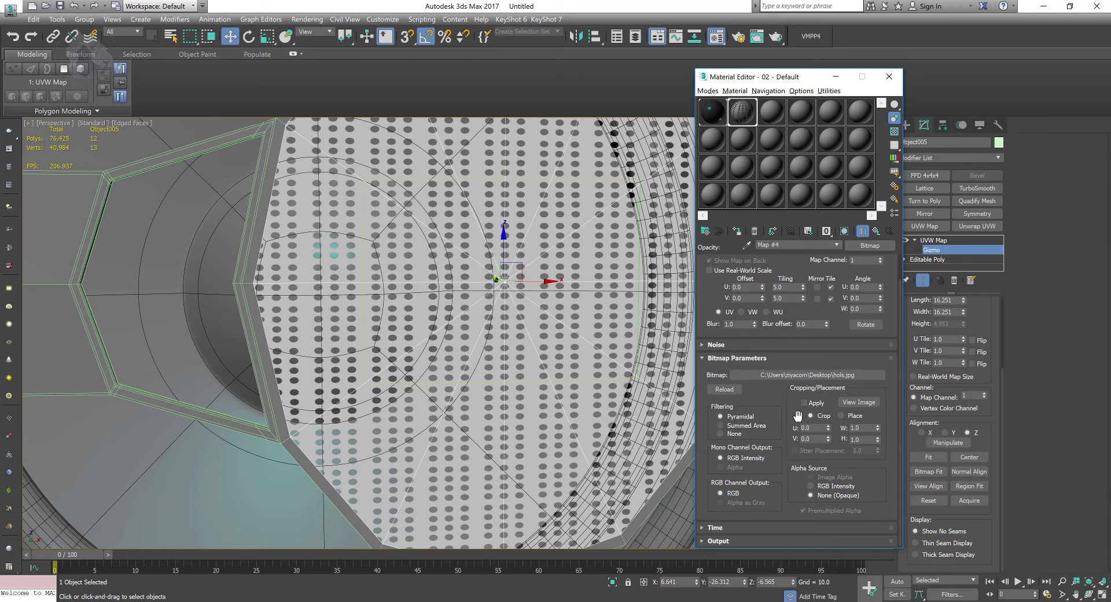
left_click(718, 540)
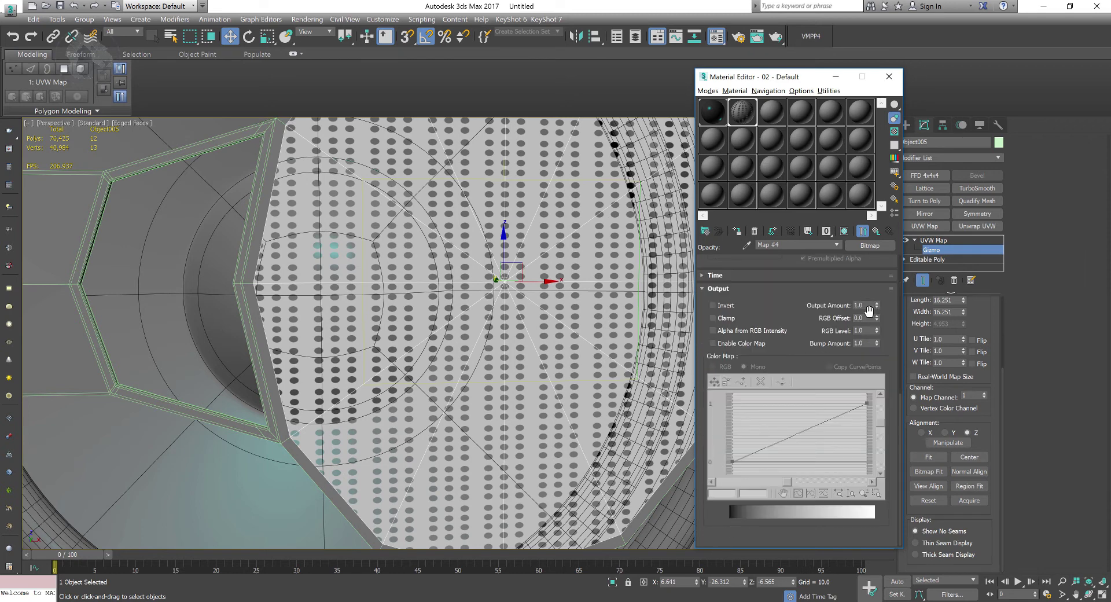
left_click(713, 305)
scroll(547, 320, "down", 5)
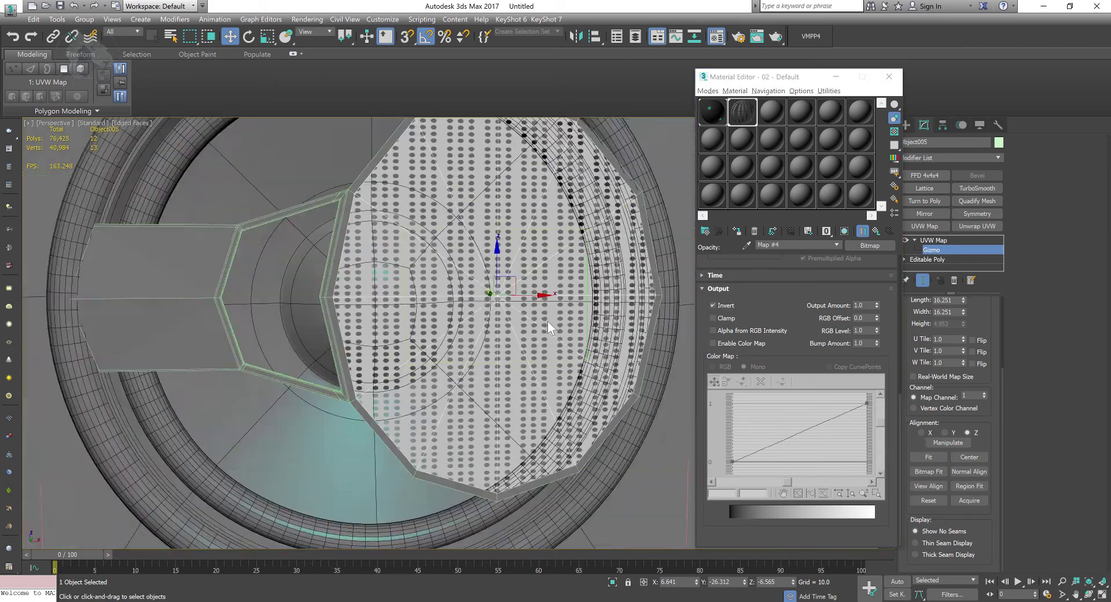
Turn off the edged-faces display to view the perforated disc without wireframe lines
key("F3")
key("F3")
key("F4")
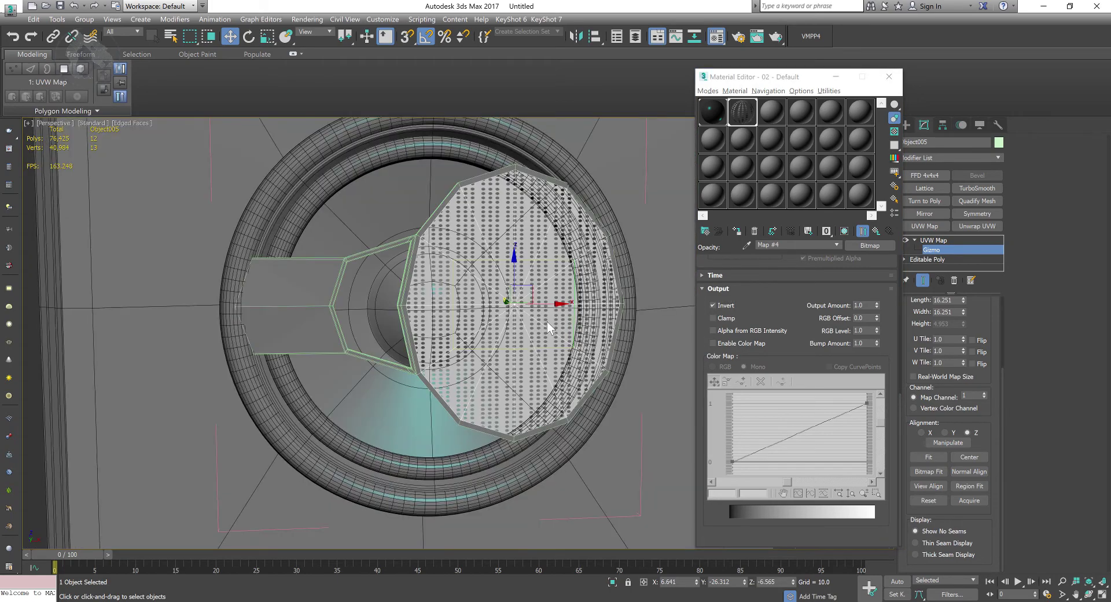
key("F4")
scroll(556, 339, "up", 3)
mouse_move(557, 339)
middle_mouse_down("alt")
mouse_move(583, 350)
mouse_move(539, 346)
mouse_move(572, 352)
middle_mouse_up("alt")
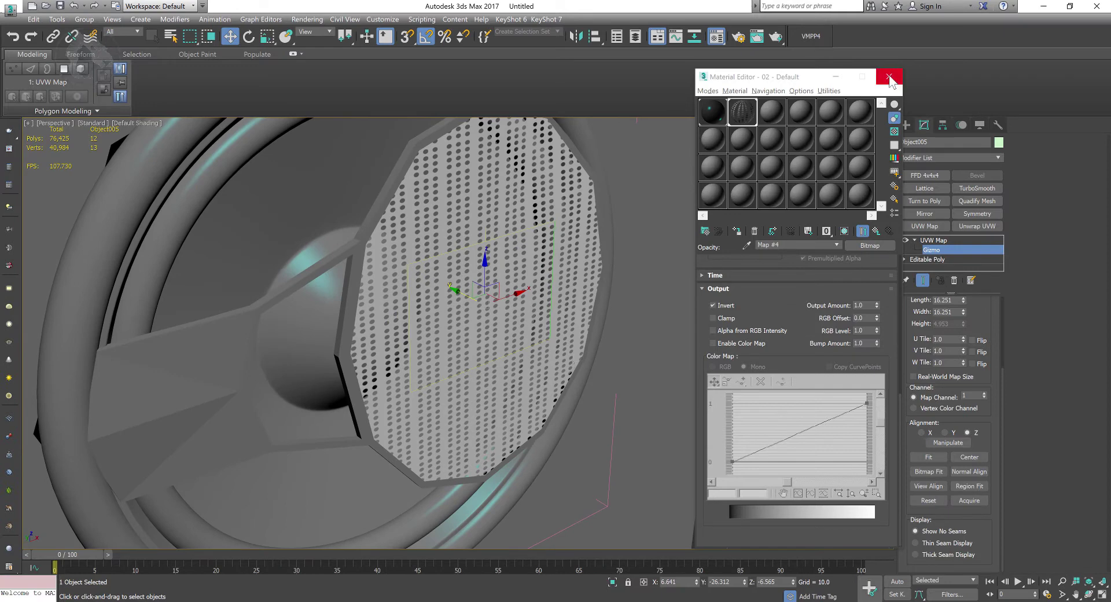
Set the perforated disc material's diffuse colour to black and close the Material Editor
left_click(875, 230)
left_click(764, 334)
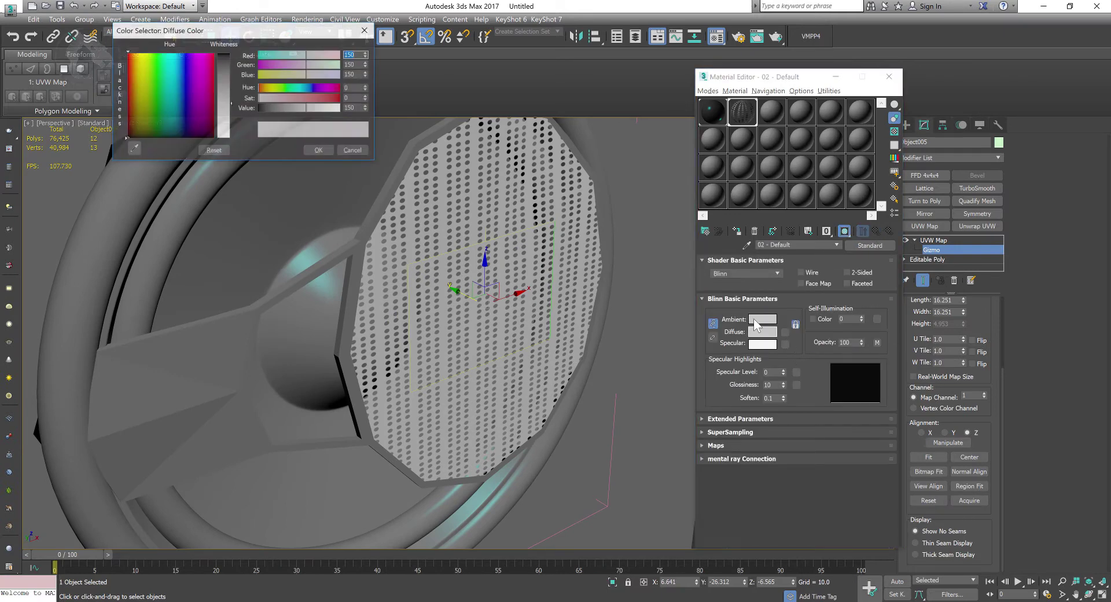
left_click_drag(301, 108, 245, 110)
left_click(318, 151)
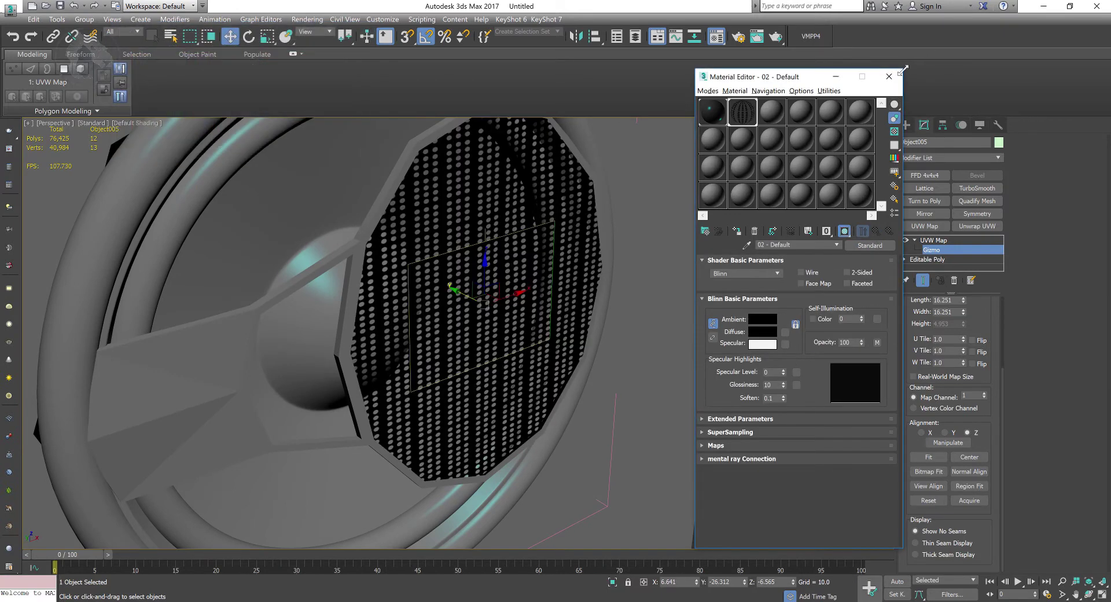
left_click(889, 76)
middle_click_drag(789, 301, 640, 291, "alt")
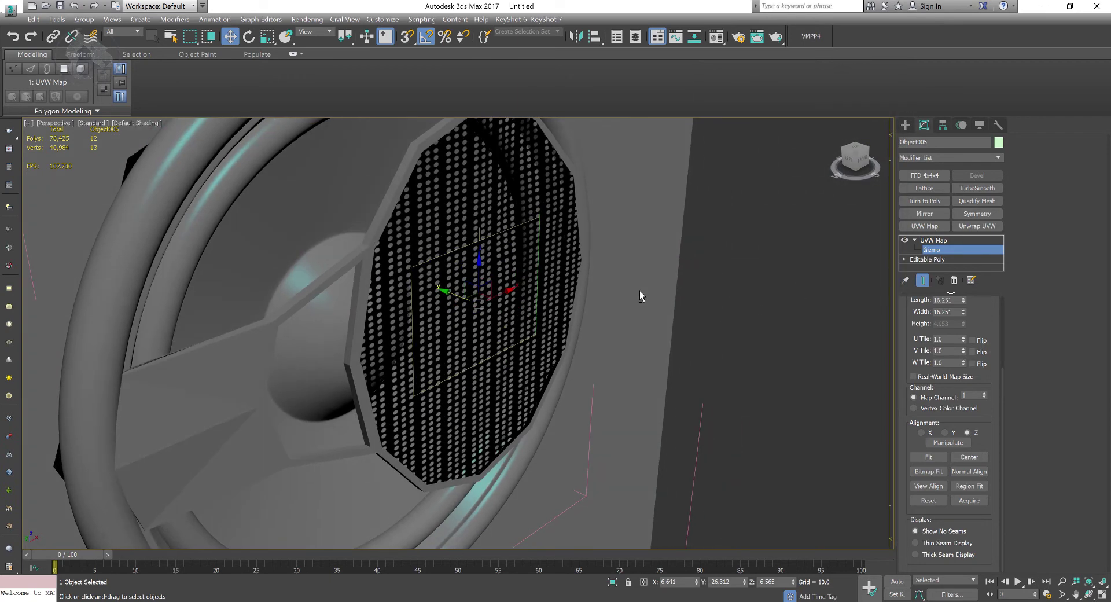
Leave gizmo editing and clone the perforated disc face as one Copy, offset slightly along the Y axis
left_click(937, 248)
left_click(937, 248)
left_click(914, 239)
middle_click_drag(746, 334, 759, 335, "alt")
left_click(759, 335)
middle_click_drag(520, 289, 495, 287, "alt")
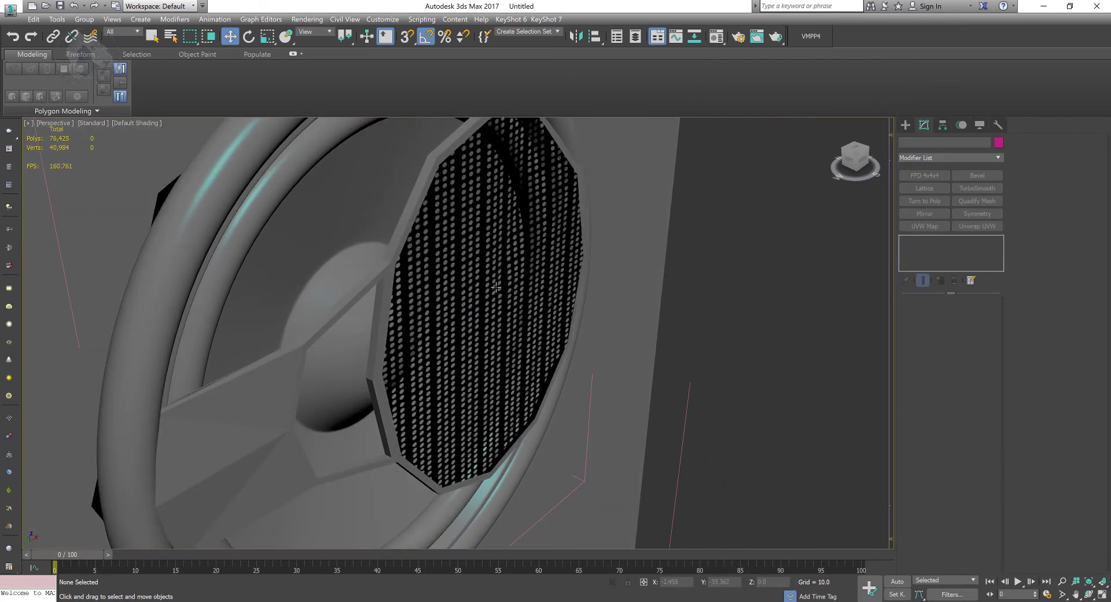
left_click(479, 317)
left_click_drag(461, 298, 452, 294, "shift")
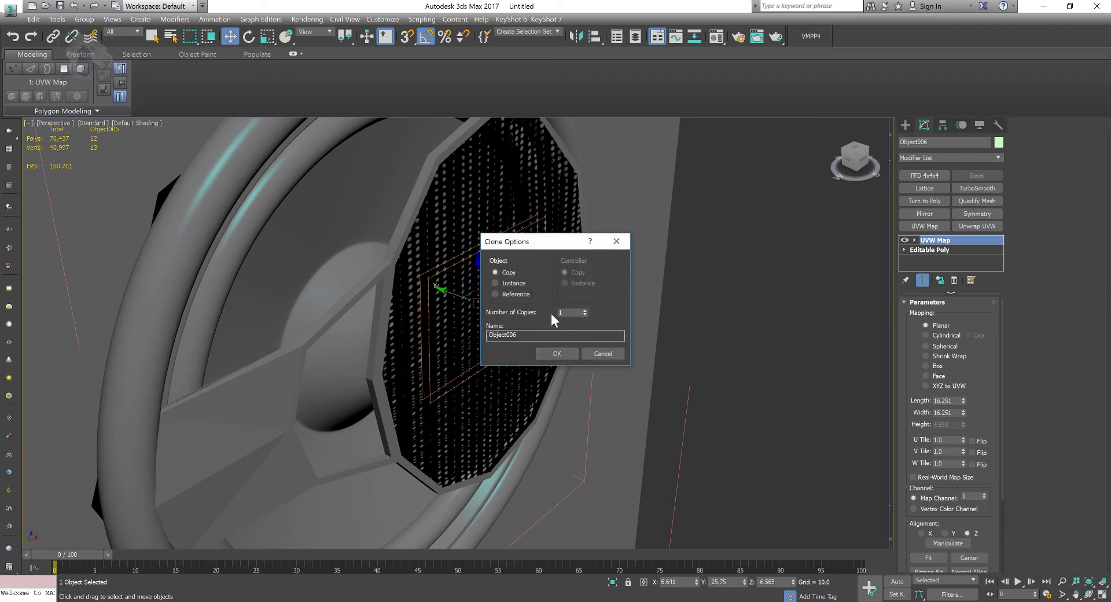
left_click(549, 352)
Assign the unused third material, 03 - Default, to the cloned disc and darken its ambient and diffuse colour to value 15
key("m")
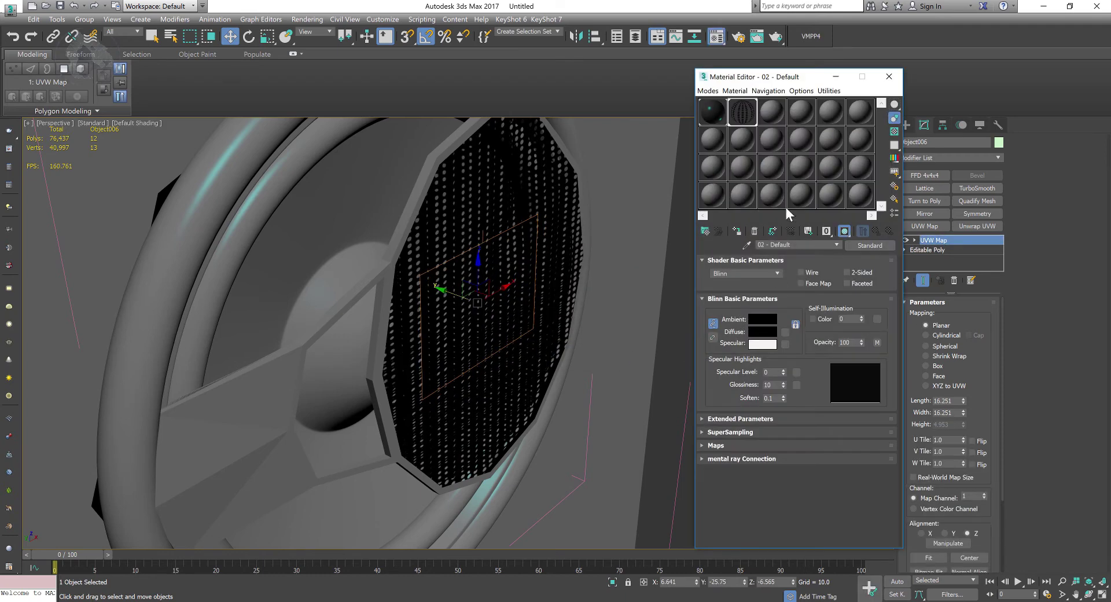
left_click(771, 114)
left_click(736, 231)
left_click(763, 320)
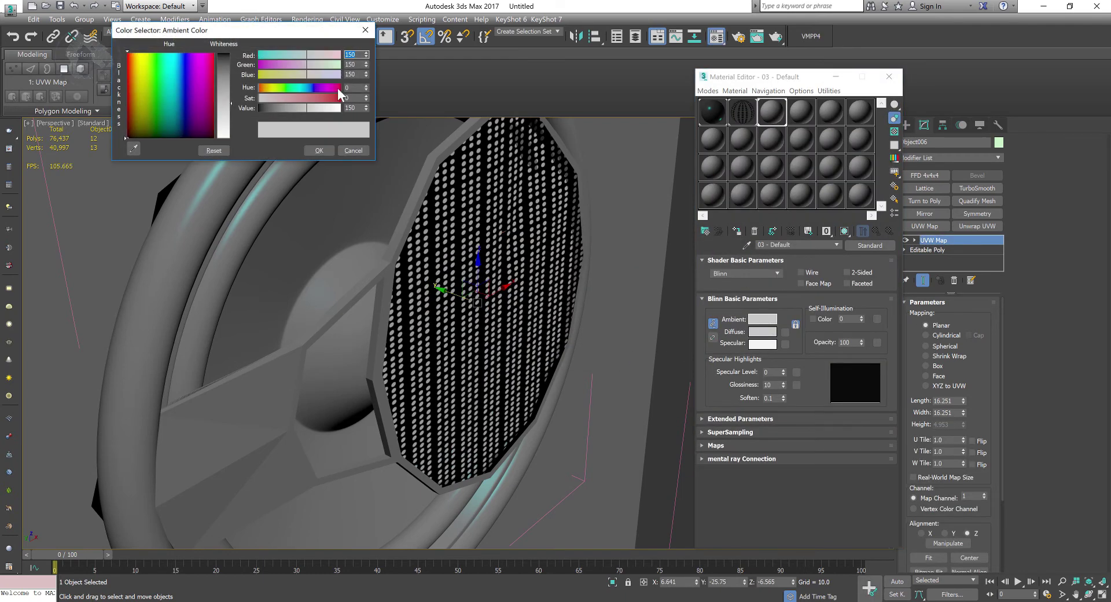
left_click_drag(232, 96, 229, 58)
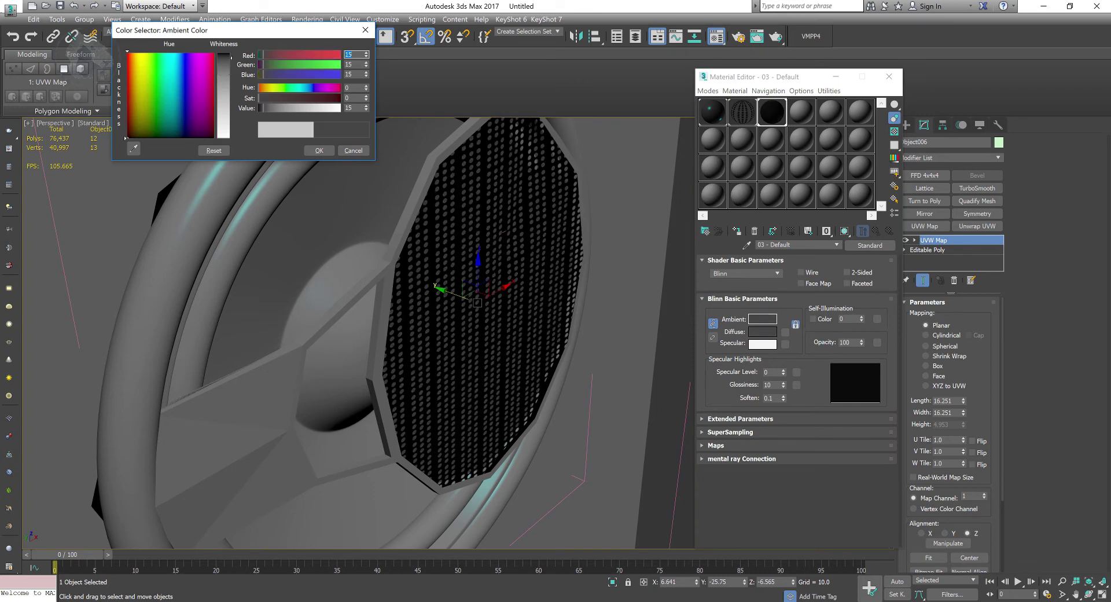
left_click(327, 150)
key("m")
Apply TurboSmooth with 3 iterations to the speaker box body
left_click(759, 293)
scroll(759, 294, "down", 7)
middle_click_drag(762, 317, 689, 346, "alt")
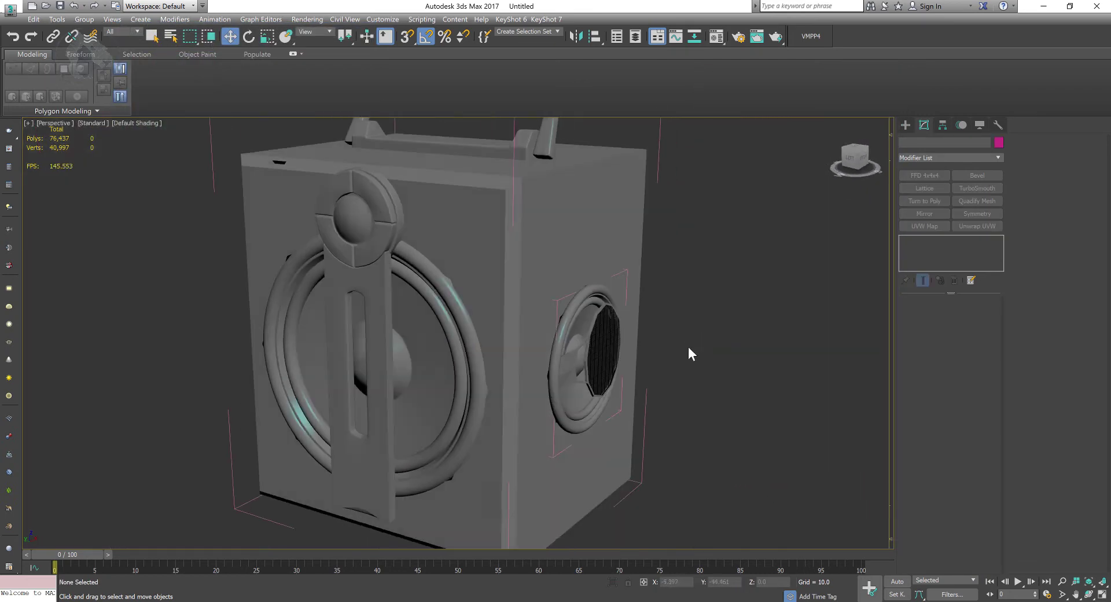
scroll(699, 289, "down", 4)
middle_click_drag(699, 290, 705, 283, "alt")
scroll(705, 288, "up", 5)
left_click(547, 311)
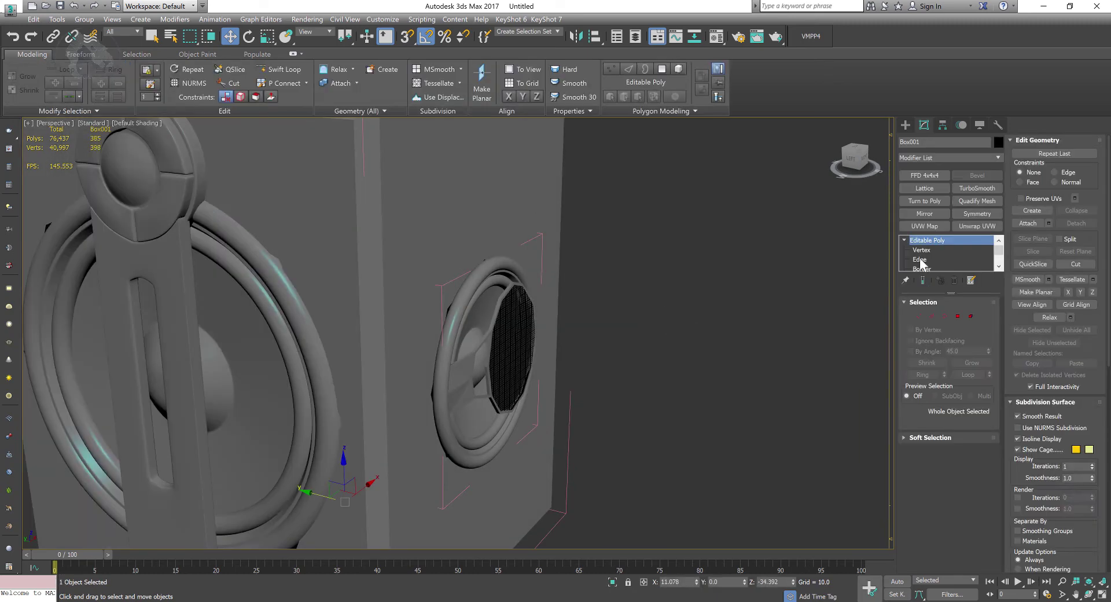
left_click(976, 188)
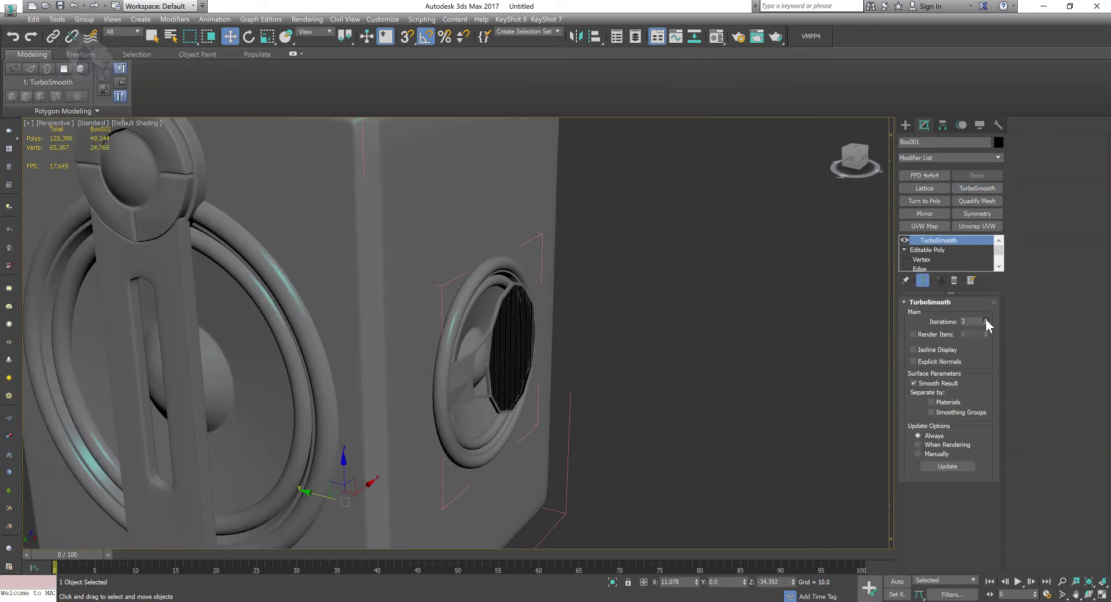
Inspect the slot in the smoothed box's upper bevel and remove the TurboSmooth modifier
scroll(679, 327, "down", 3)
mouse_move(679, 327)
middle_mouse_down("alt")
mouse_move(730, 324)
mouse_move(679, 317)
middle_mouse_up("alt")
left_click(719, 331)
scroll(541, 266, "up", 8)
left_click(579, 307)
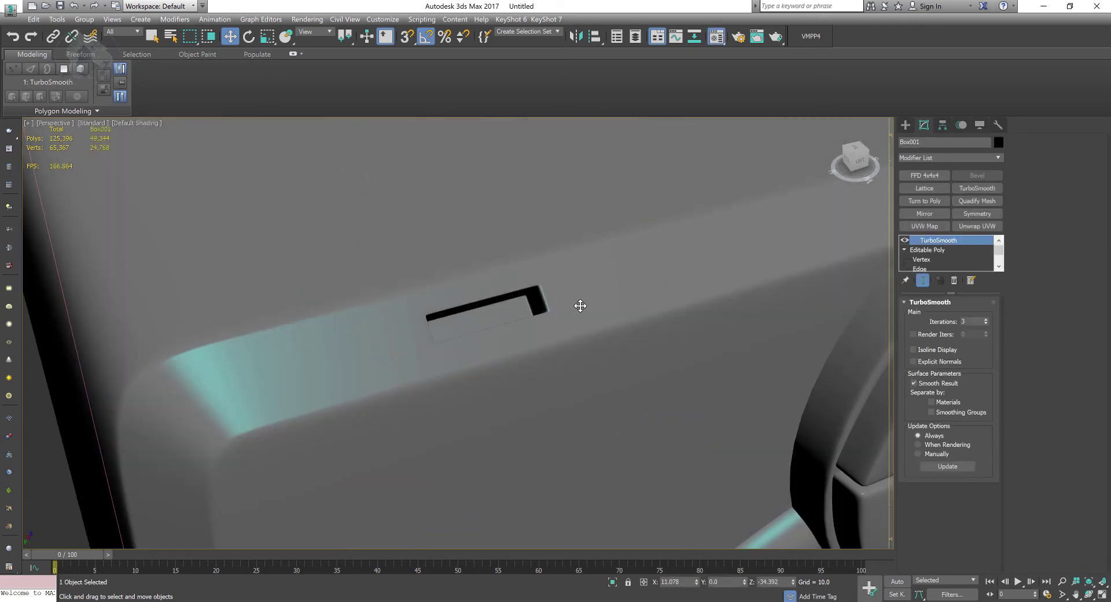
left_click(892, 75)
left_click(954, 280)
Select the slot's inner polygons in the box's upper bevel, grow the selection over the whole recess and detach it as a separate object
middle_click_drag(607, 287, 647, 291, "alt")
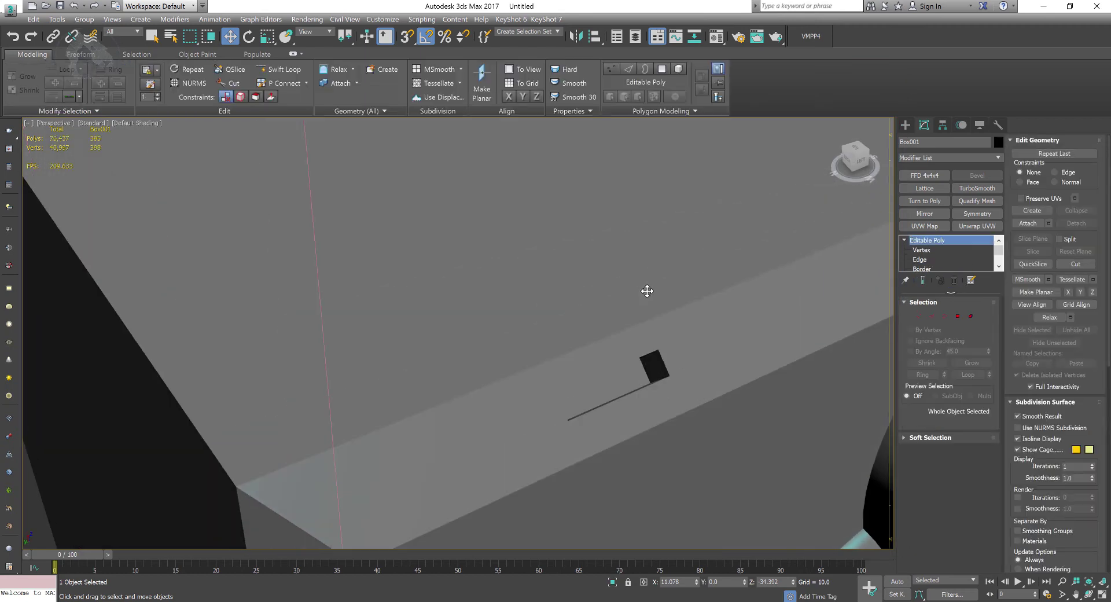
key("F4")
scroll(646, 291, "up", 2)
key("4")
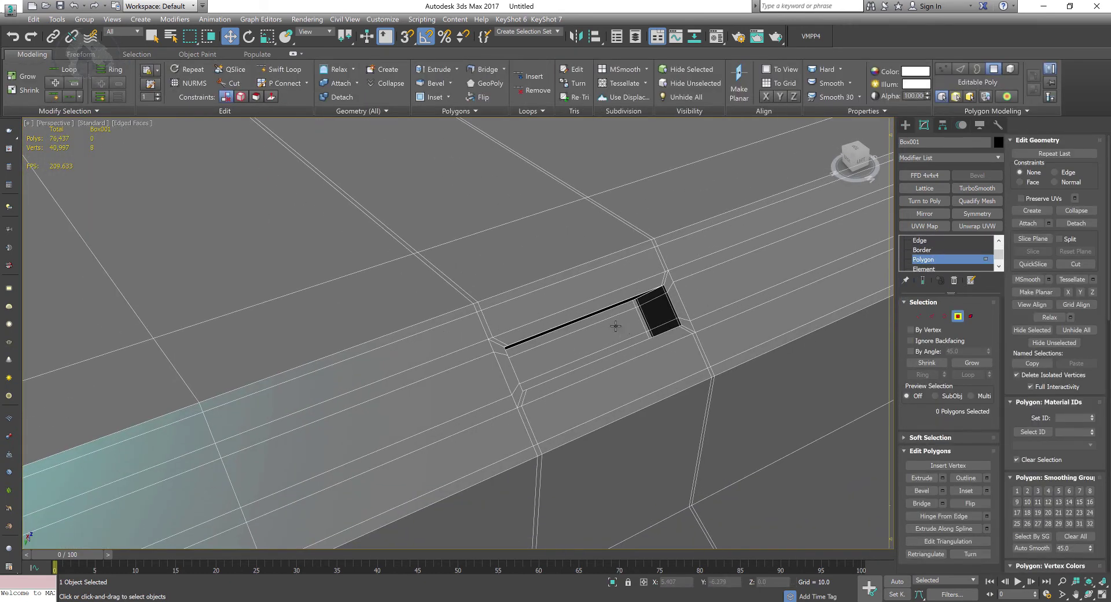
left_click(615, 325)
left_click(972, 363)
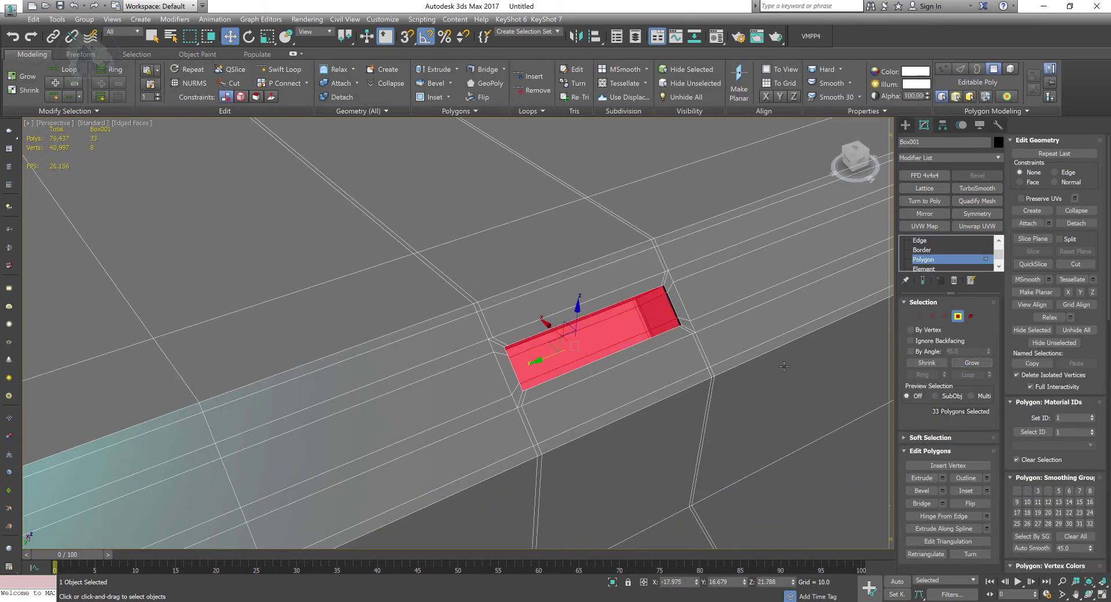
left_click(1070, 223)
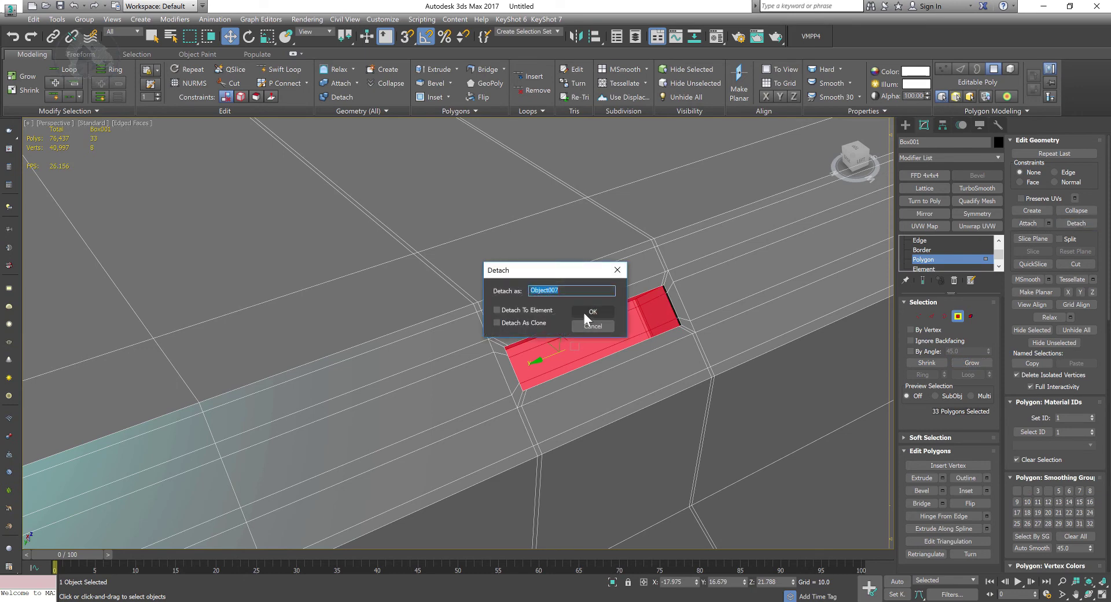
left_click(587, 315)
Isolate the detached slot piece and add a supporting edge loop close to its open rim with Swift Loop
middle_click_drag(682, 327, 611, 285)
scroll(652, 317, "up", 3)
left_click(957, 317)
left_click(601, 287)
key("alt+q")
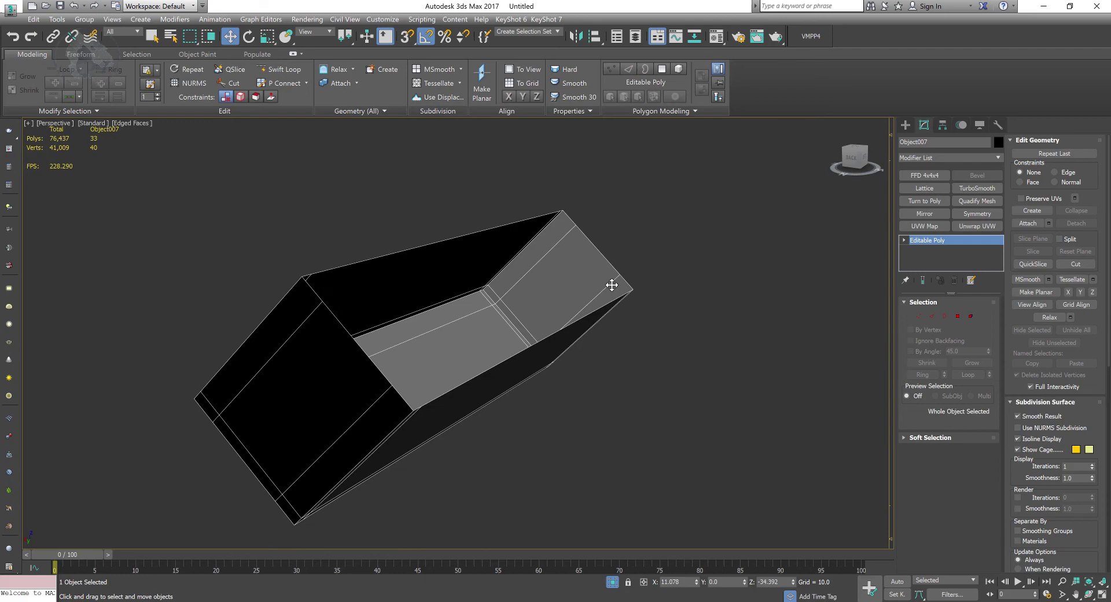
left_click(285, 68)
left_click(561, 218)
key("alt+q")
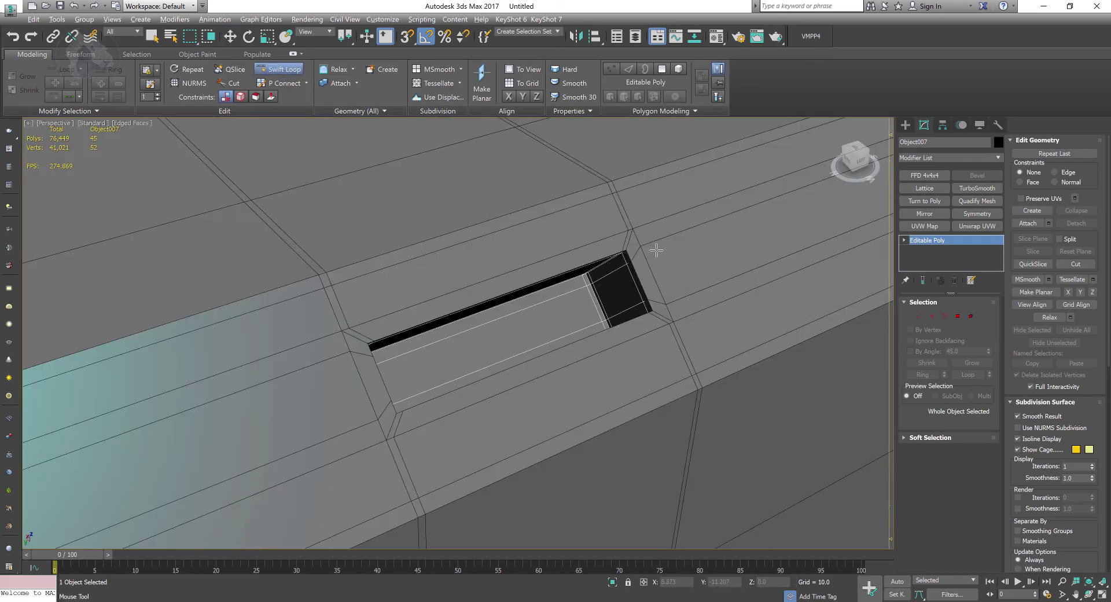
Select the speaker box body and isolate it with the slot opening in view
right_click(656, 250)
left_click(669, 230)
key("alt+q")
middle_click_drag(617, 267, 578, 290, "alt")
scroll(543, 290, "up", 5)
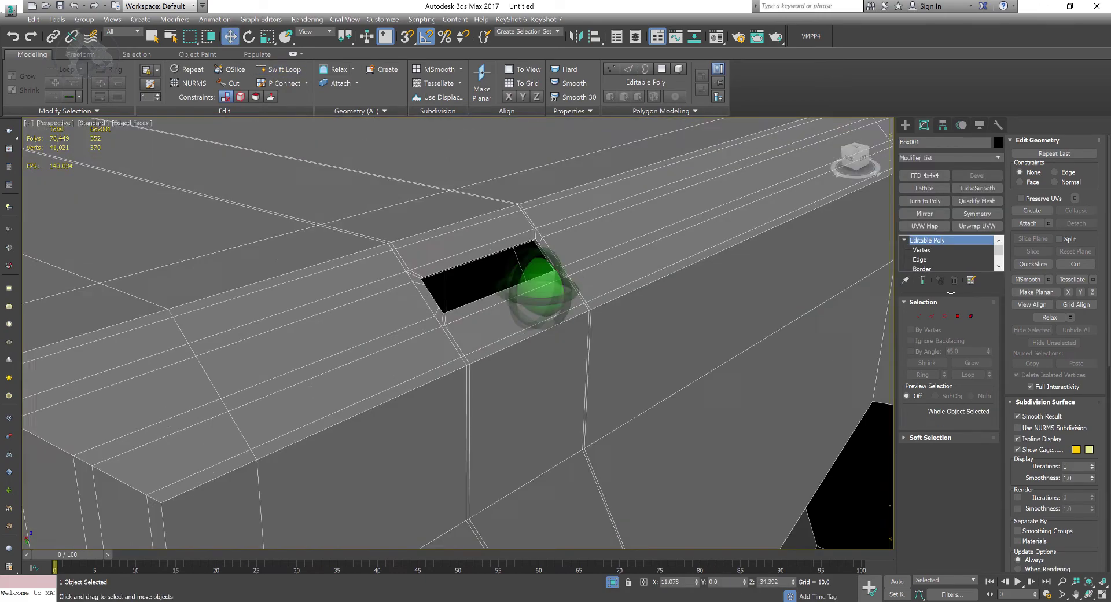
Try to add an edge loop along the narrow inner wall of the box body with Swift Loop
scroll(533, 280, "up", 2)
middle_click_drag(523, 226, 605, 267)
scroll(605, 268, "up", 2)
scroll(583, 251, "up", 4)
middle_click_drag(752, 307, 781, 347)
left_click(287, 70)
middle_click_drag(350, 208, 382, 226, "alt")
middle_click_drag(486, 226, 196, 81)
scroll(621, 217, "up", 2)
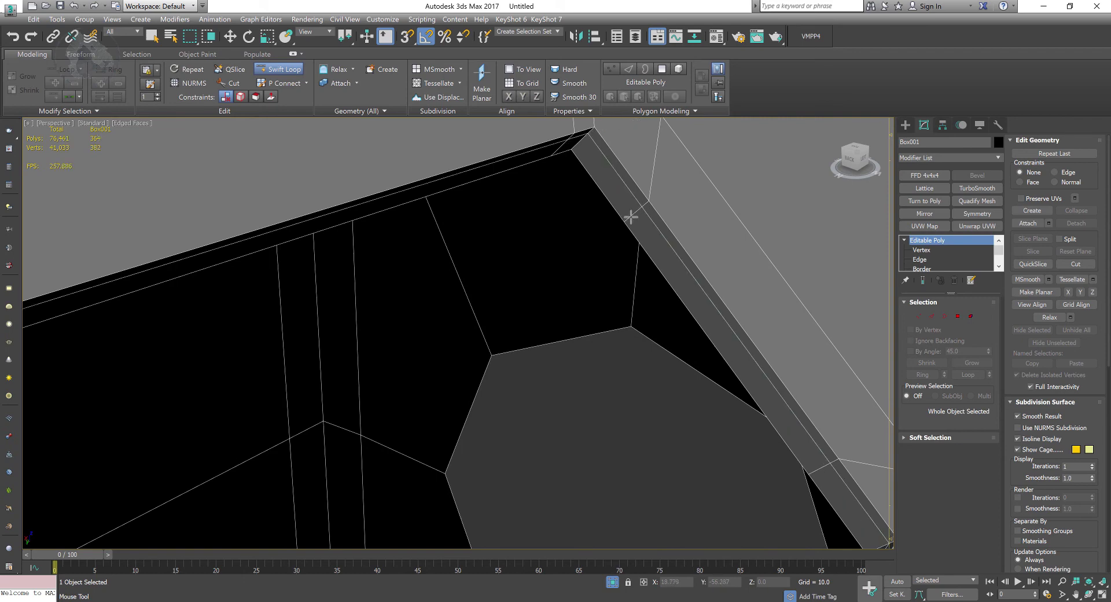
key("w")
left_click(931, 315)
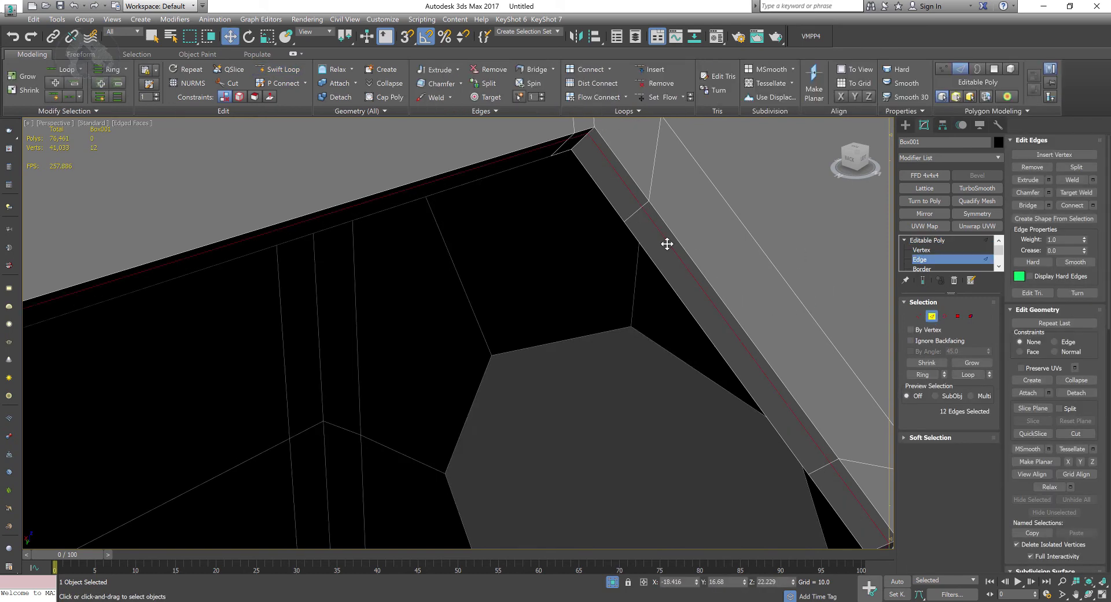
Connect the ring of edges across the narrow inner wall with 2 segments and a pinch of 85
left_click(632, 222)
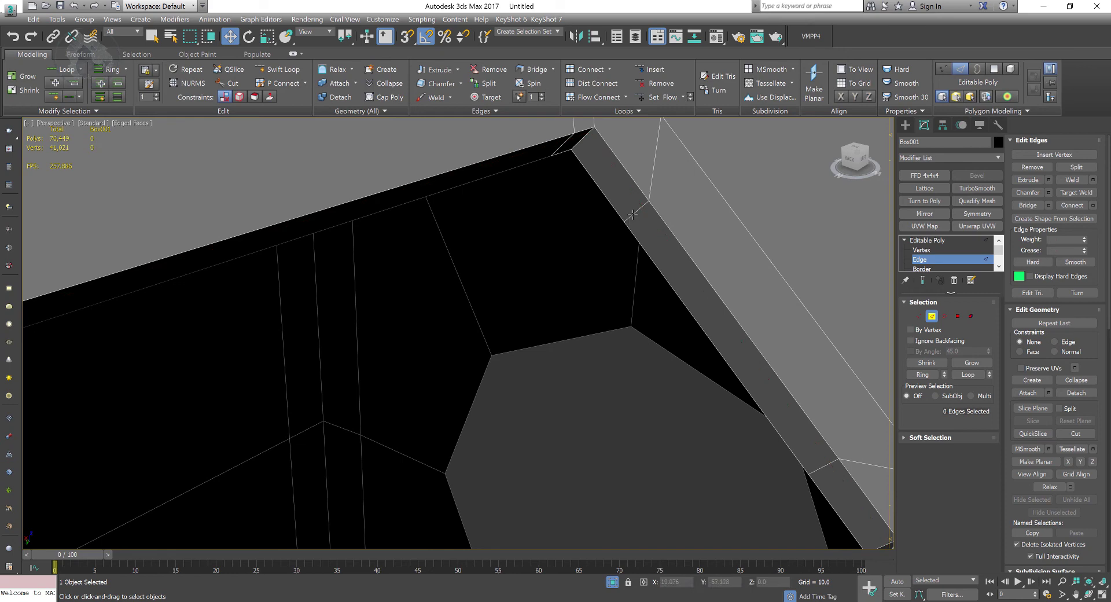
left_click(923, 375)
right_click(665, 268)
left_click(551, 313)
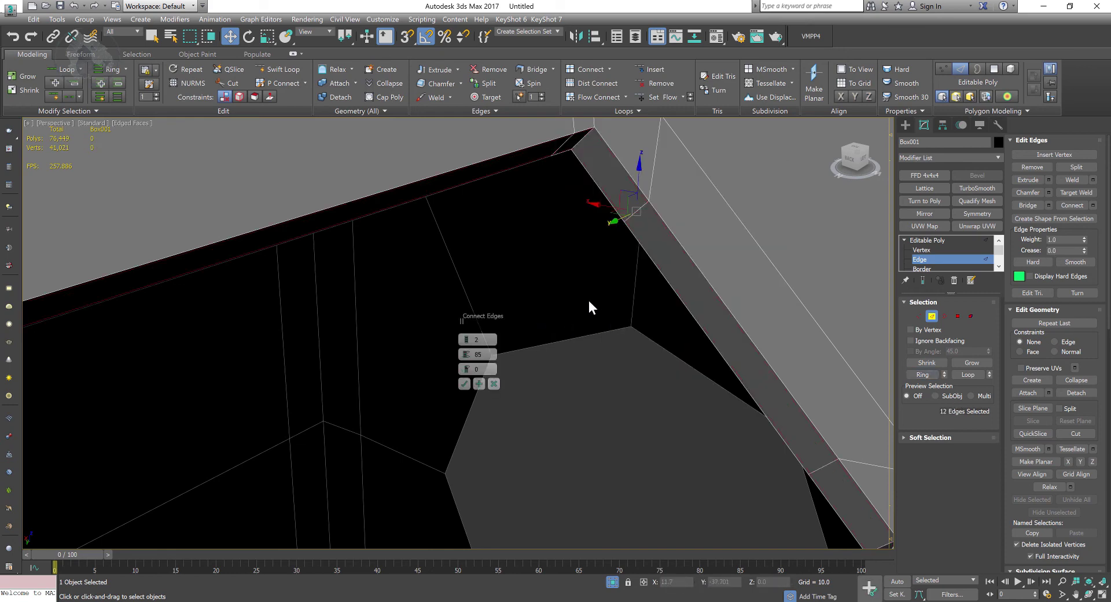
left_click(464, 384)
key("z")
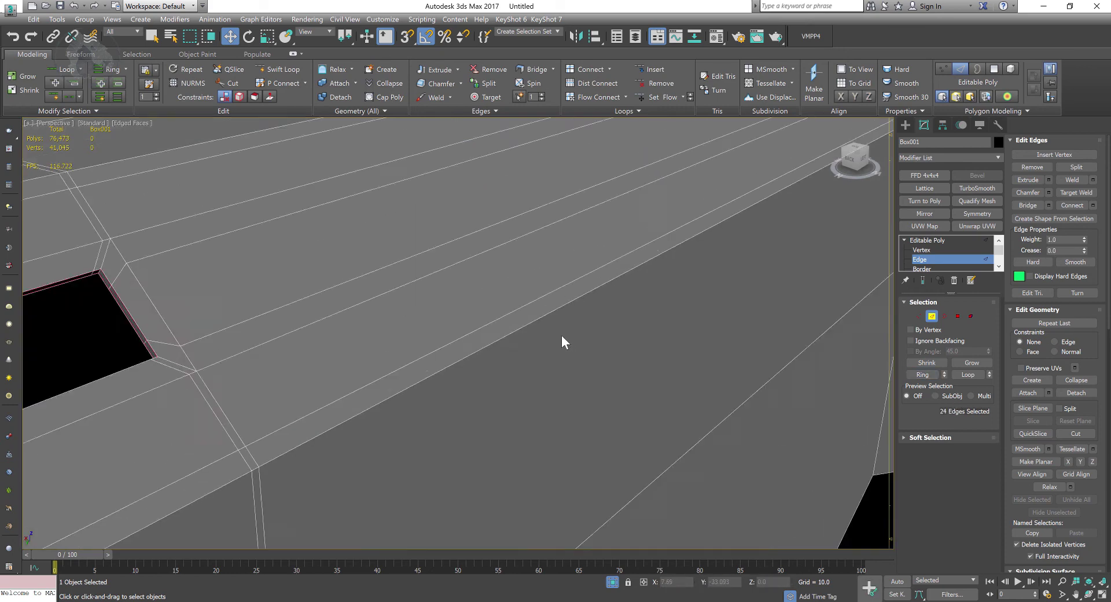
left_click(931, 316)
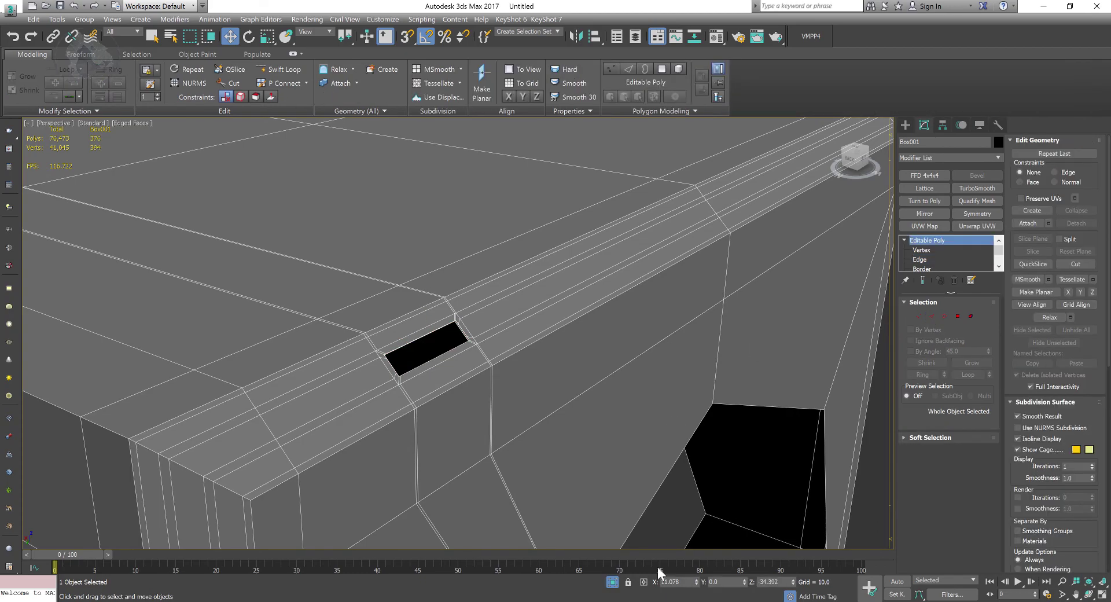
End the isolation and apply TurboSmooth to the speaker box body
left_click(612, 583)
middle_click_drag(592, 446, 642, 408, "alt")
scroll(619, 409, "down", 6)
left_click(976, 188)
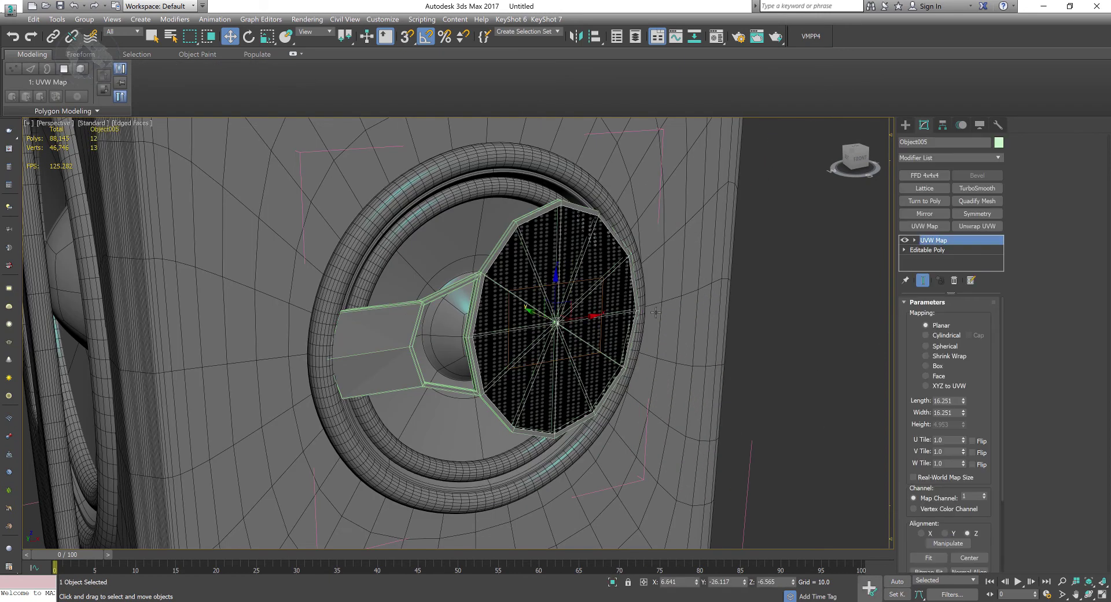
Apply TurboSmooth to the side speaker's perforated disc and to its surrounding frame, using 3 iterations on the frame
left_click(976, 188)
left_click(562, 203)
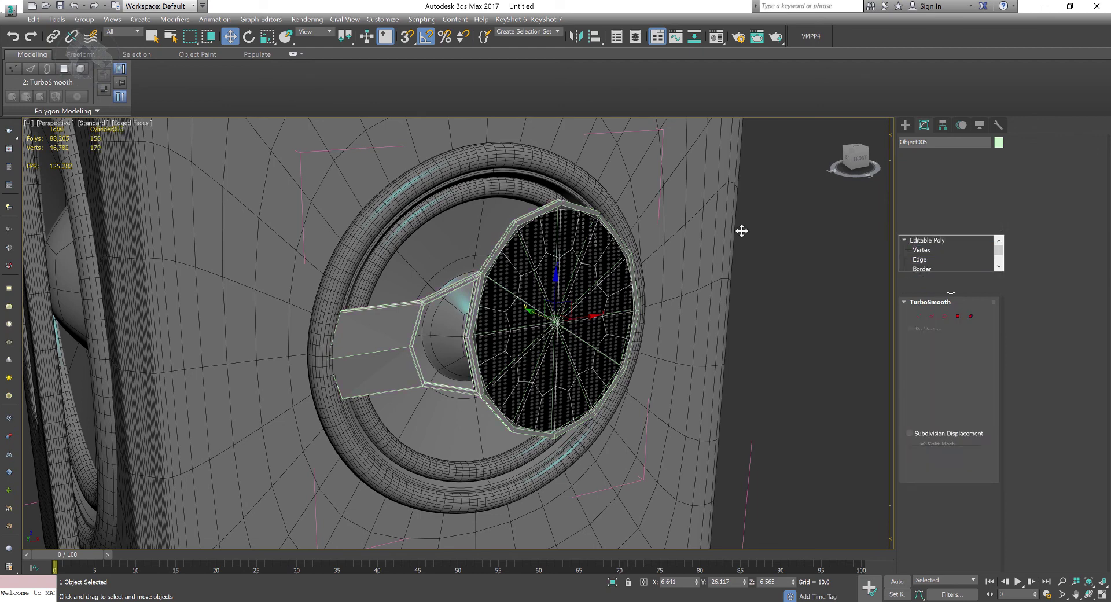
left_click(973, 188)
left_click(984, 319)
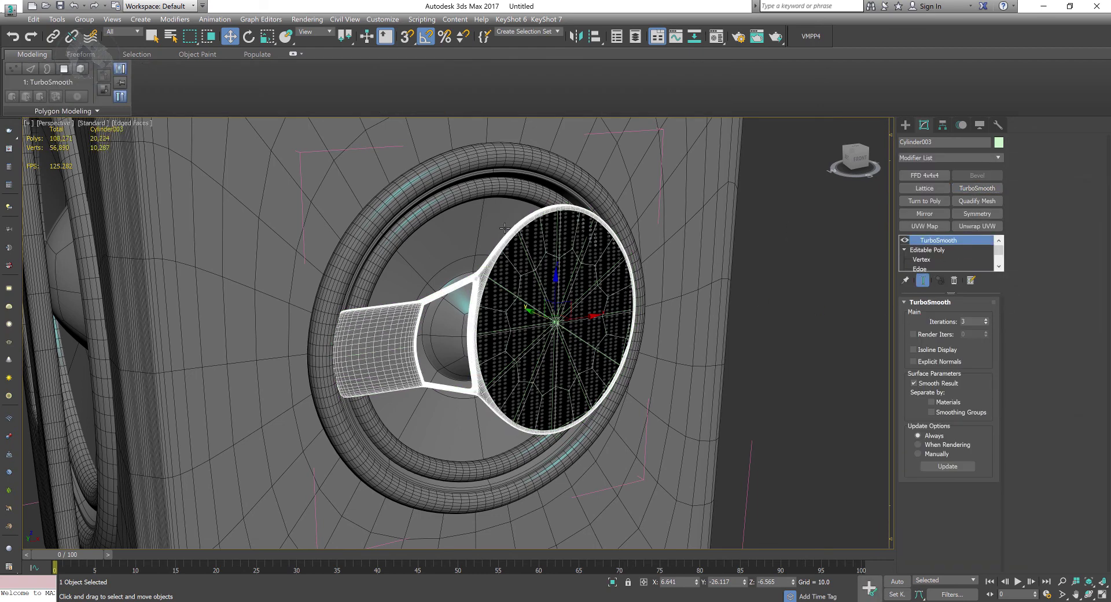
Clear the selection, hide the edged faces and examine the whole smoothed speaker from the front and side
left_click(743, 329)
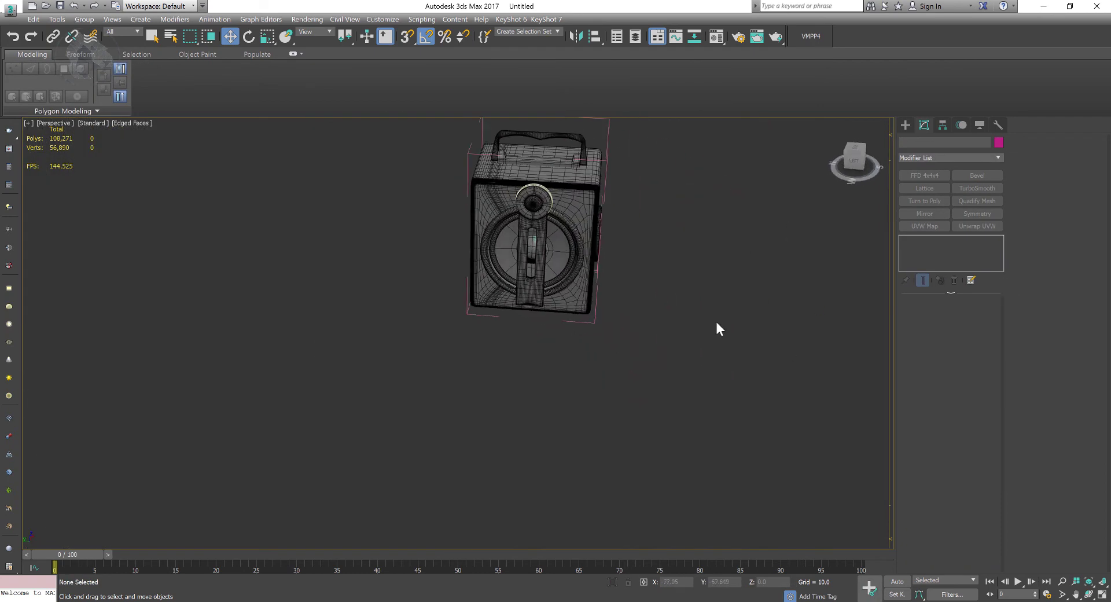
key("F4")
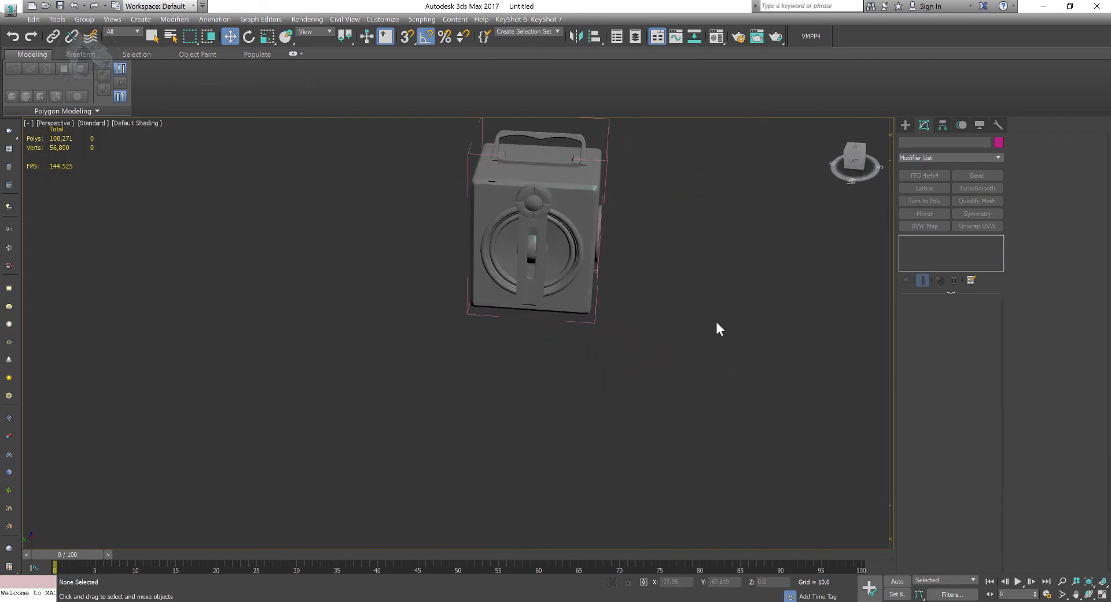
middle_click_drag(716, 321, 709, 469)
scroll(675, 397, "up", 5)
mouse_move(675, 398)
middle_mouse_down("alt")
mouse_move(711, 404)
mouse_move(613, 326)
middle_mouse_up("alt")
scroll(711, 404, "down", 3)
scroll(612, 326, "up", 4)
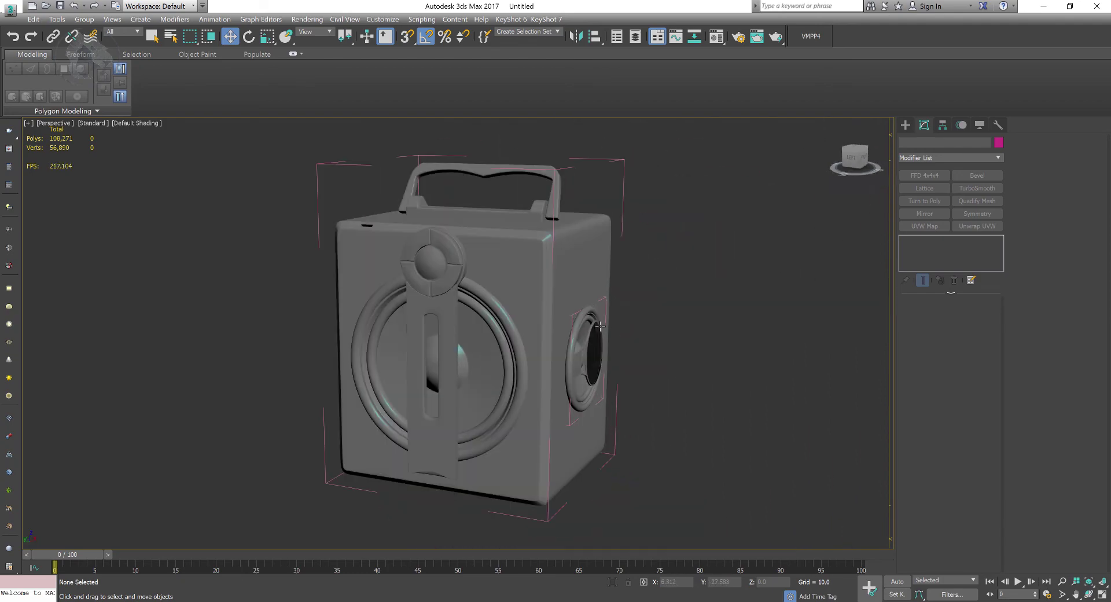